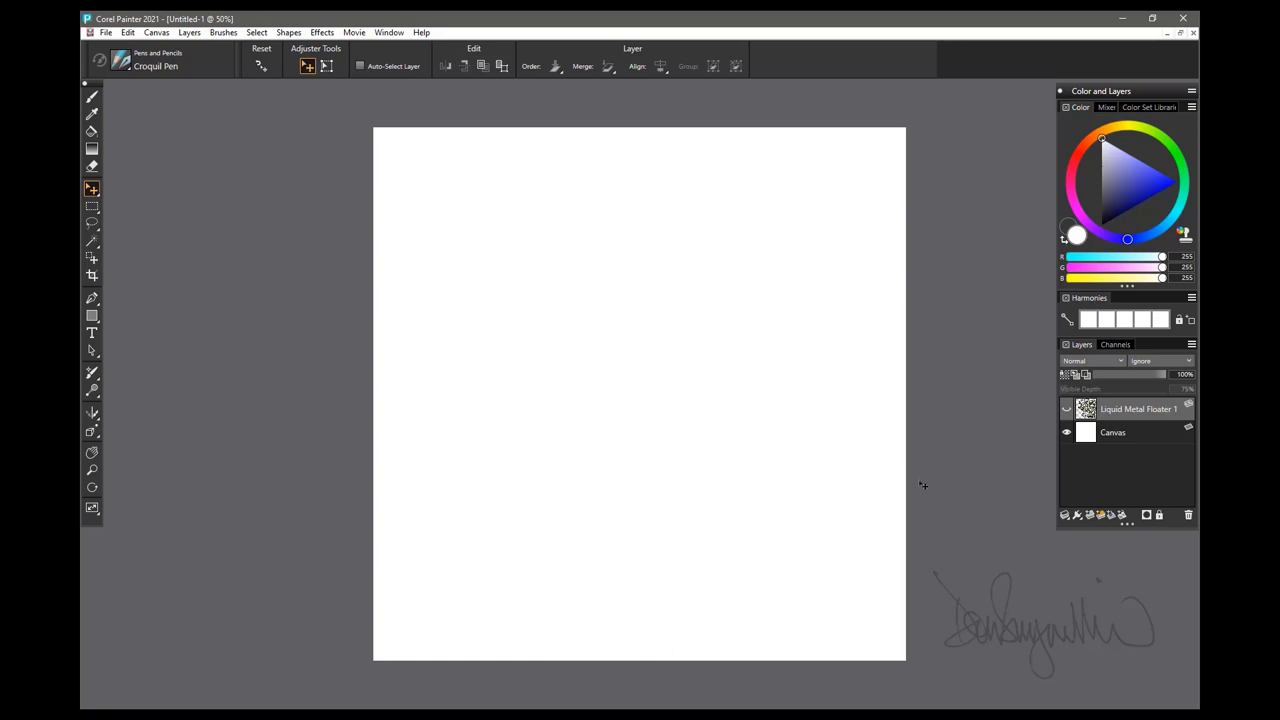
Replace the Liquid Metal Floater 1 layer with a new Liquid Metal dynamic plugin layer and move its settings clear of the canvas.
left_click(1188, 515)
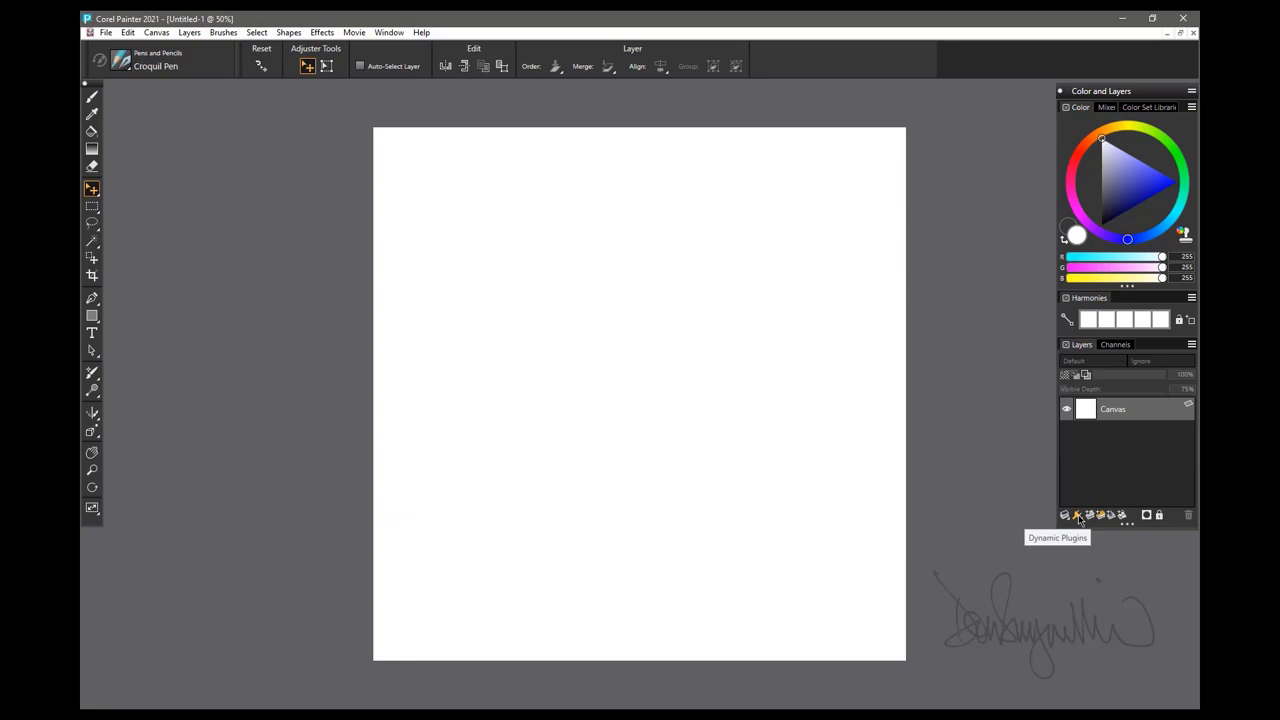
left_click(1078, 515)
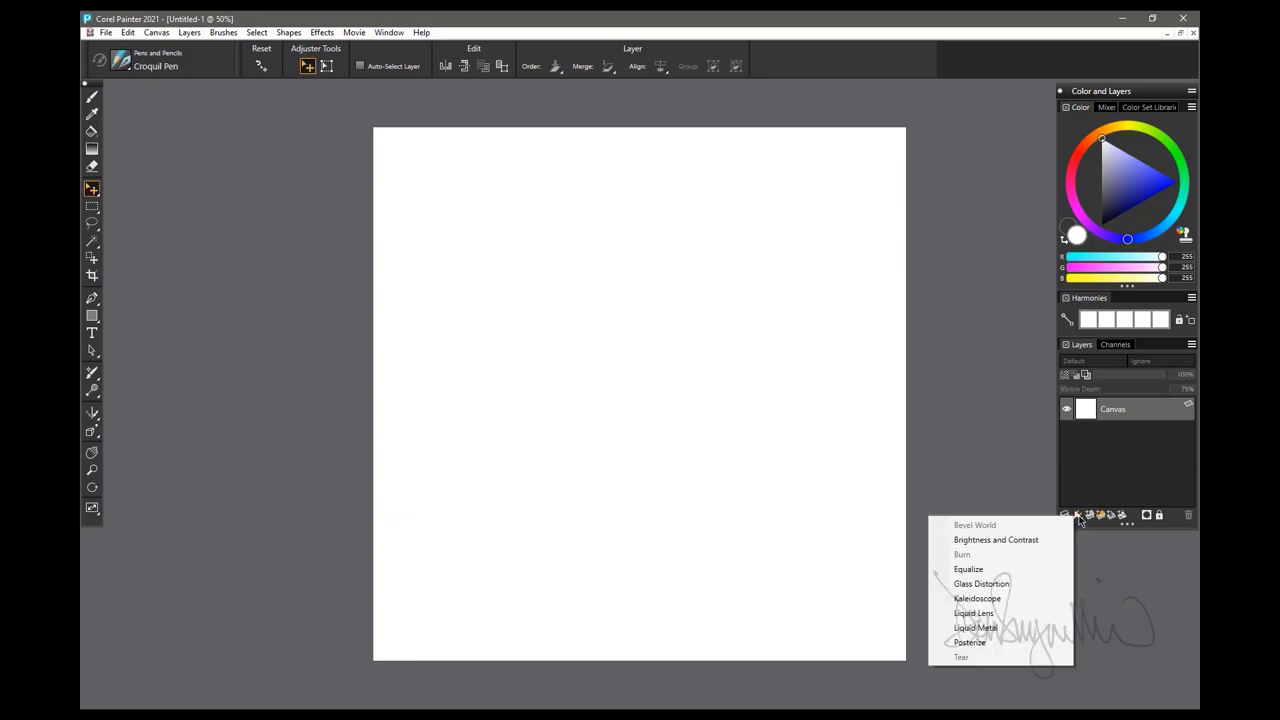
left_click(996, 630)
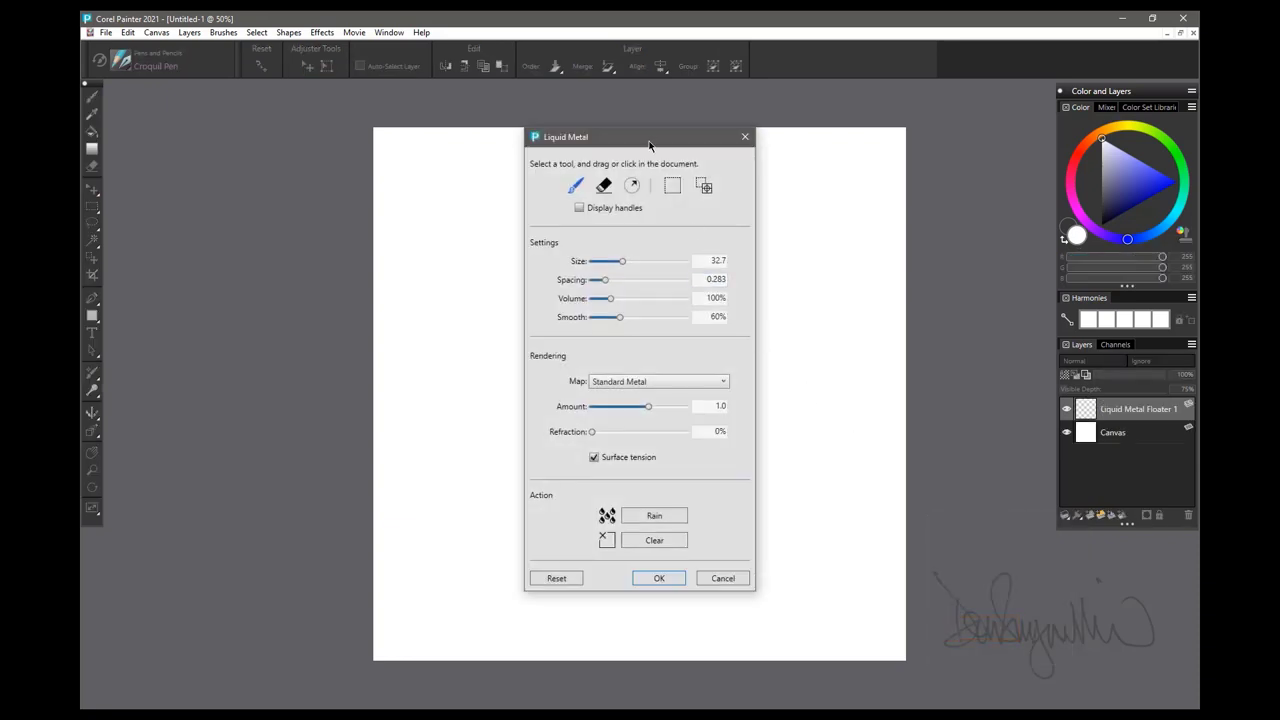
left_click_drag(651, 138, 256, 128)
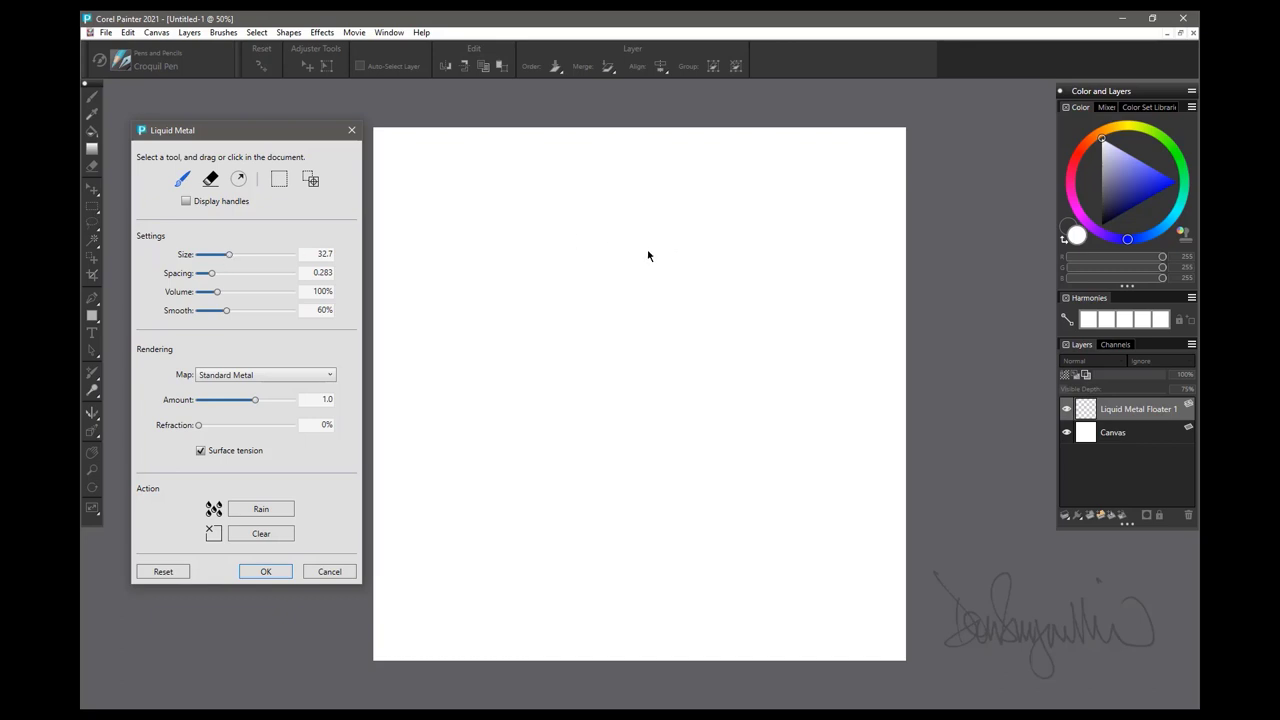
Paint a branching framework of Standard Metal strokes down the middle of the canvas, with an open cell at its lower end.
mouse_move(617, 286)
left_mouse_down()
mouse_move(775, 245)
mouse_move(712, 325)
mouse_move(622, 338)
mouse_move(618, 298)
mouse_move(758, 378)
mouse_move(636, 378)
left_mouse_up()
mouse_move(757, 376)
left_mouse_down()
mouse_move(782, 486)
mouse_move(628, 410)
mouse_move(745, 545)
mouse_move(753, 478)
left_mouse_up()
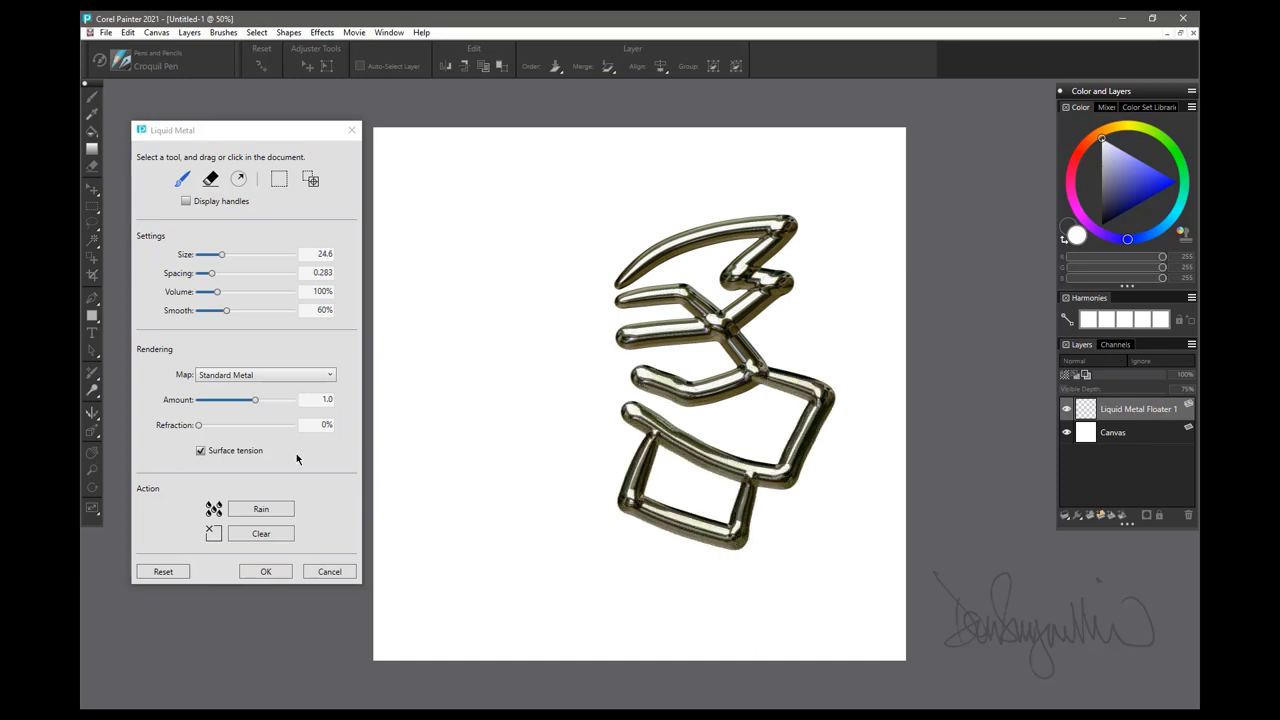
left_click(304, 376)
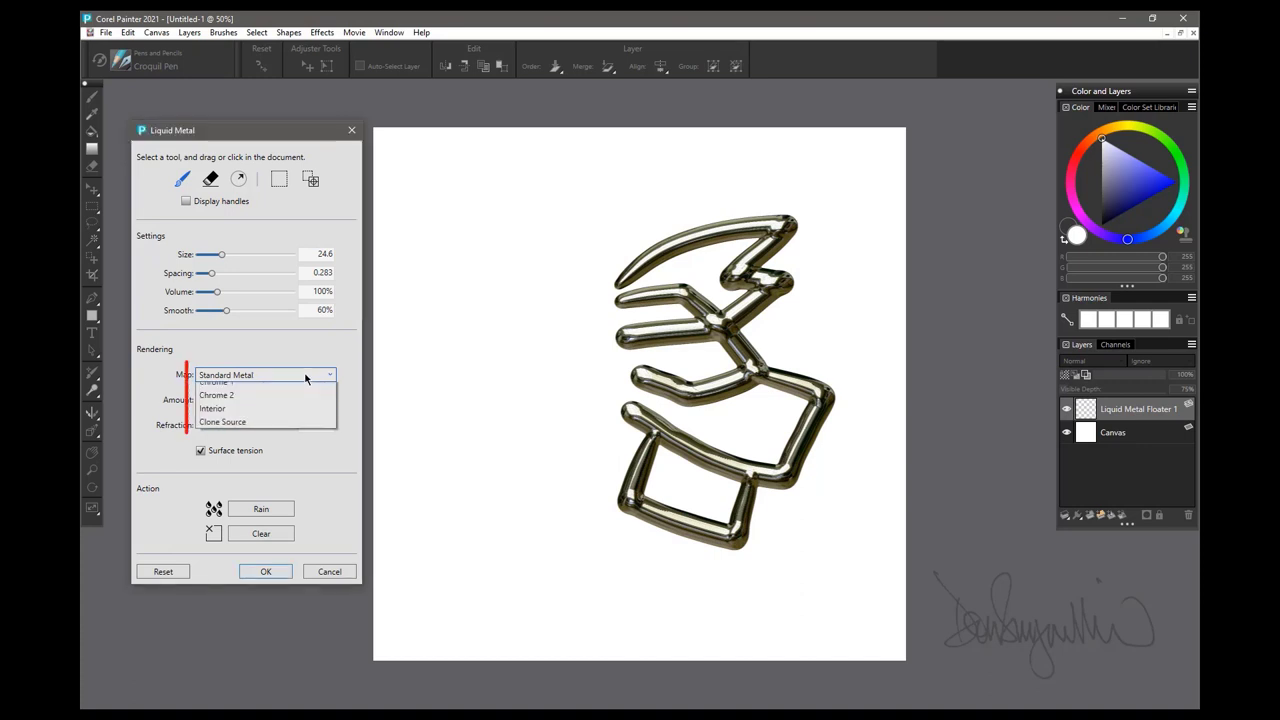
left_click(585, 577)
Divide the lowest cell with a metal stroke and paint a larger closed cell beneath it.
mouse_move(696, 462)
left_mouse_down()
mouse_move(639, 593)
mouse_move(702, 615)
left_mouse_up()
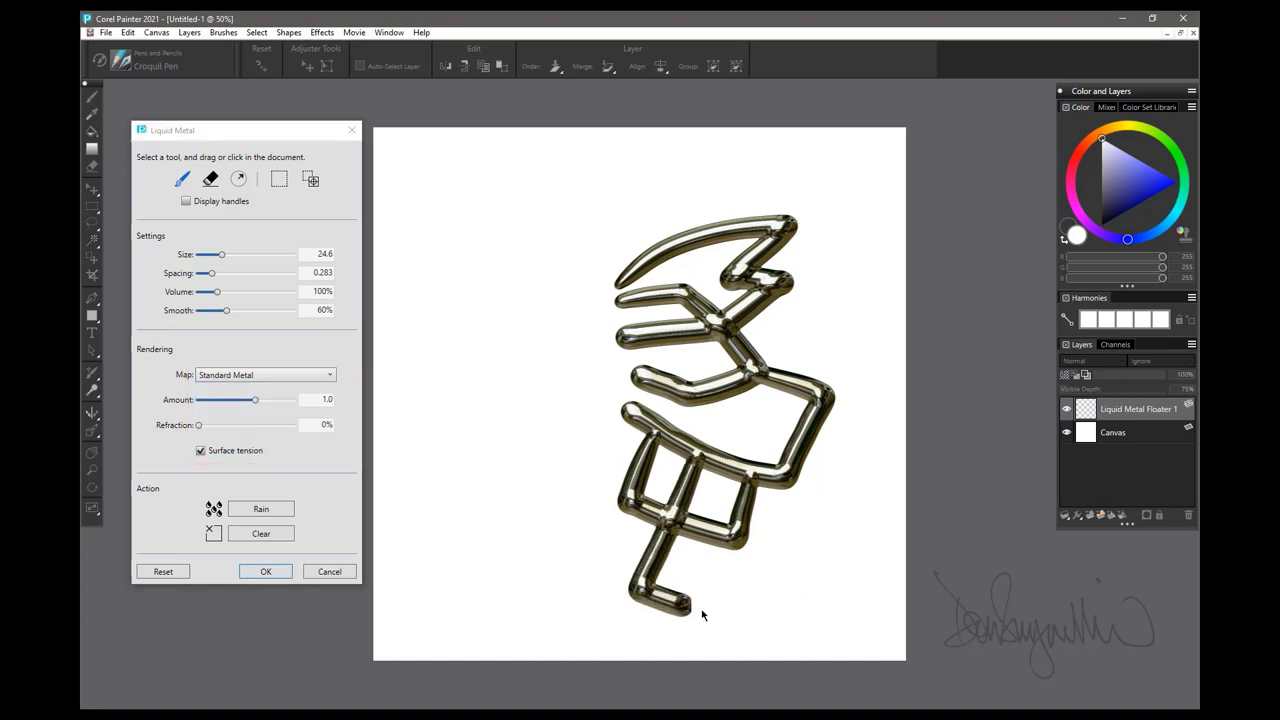
key("ctrl+z")
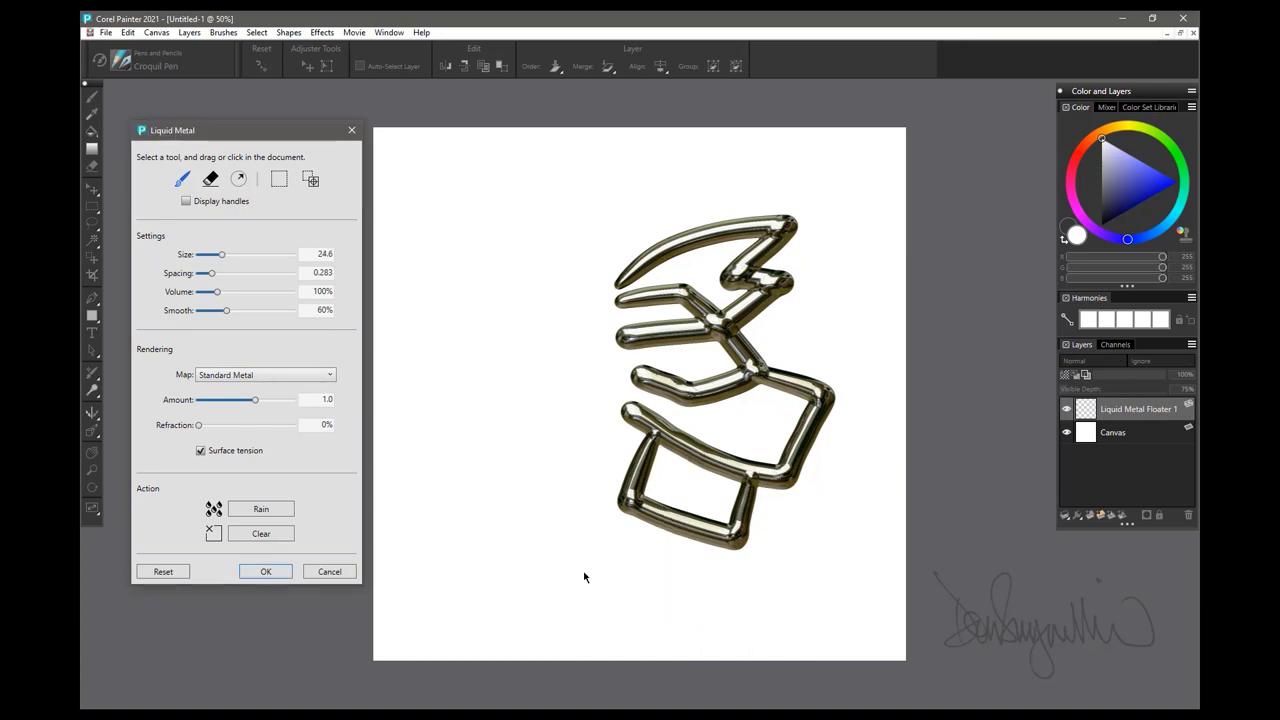
mouse_move(696, 462)
left_mouse_down()
mouse_move(640, 595)
mouse_move(737, 621)
mouse_move(782, 482)
left_mouse_up()
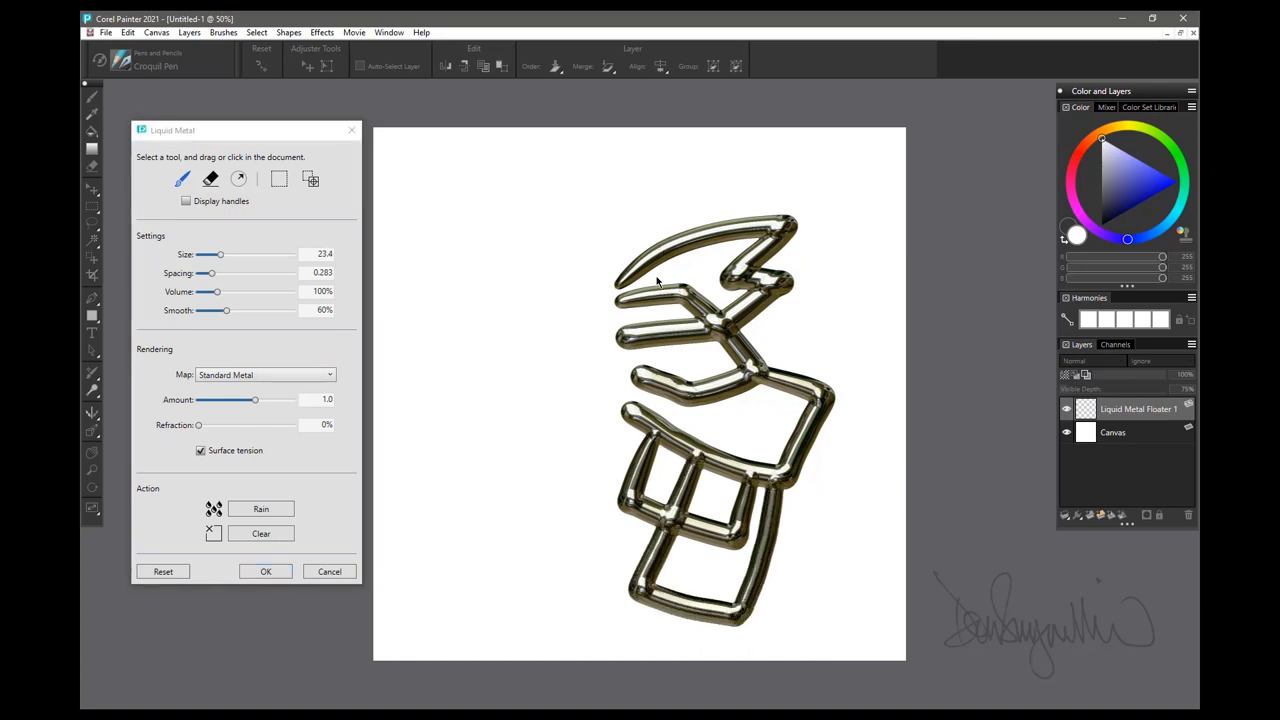
Paint two rectangular metal cells above the upper arc and a five-sided cell off the framework's right side.
mouse_move(653, 248)
left_mouse_down()
mouse_move(615, 176)
mouse_move(625, 166)
mouse_move(670, 158)
mouse_move(690, 235)
left_mouse_up()
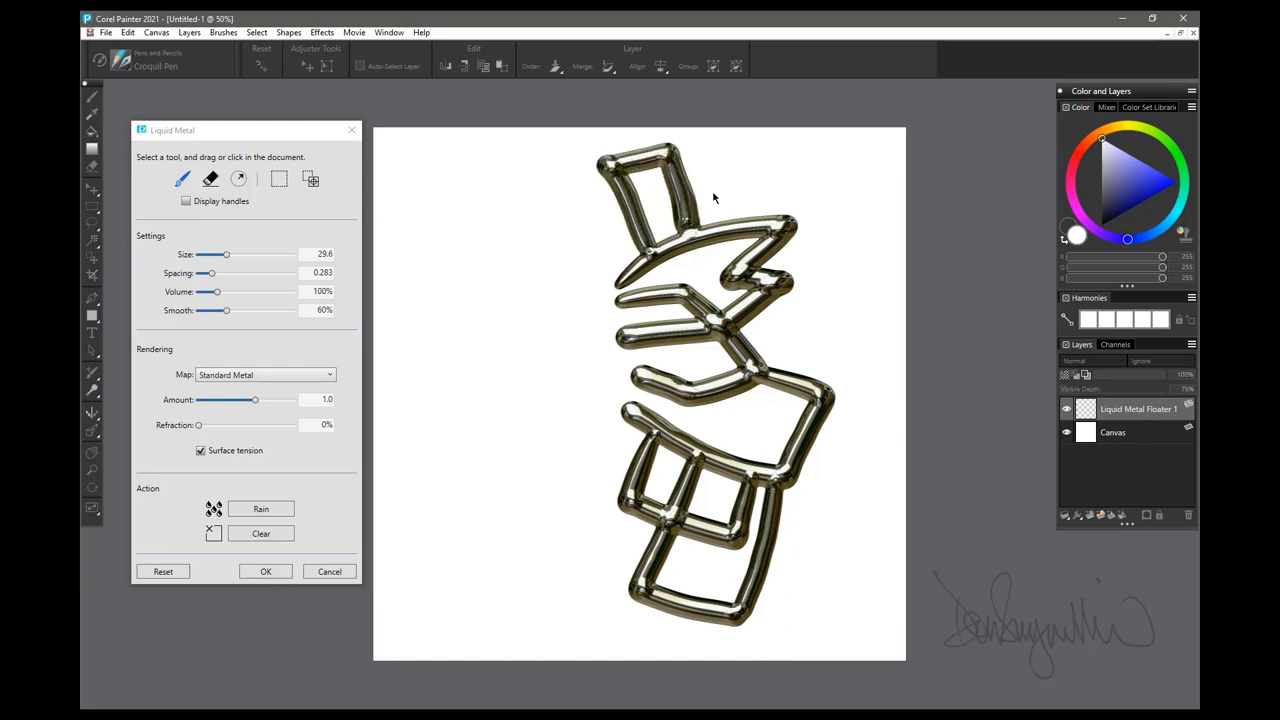
mouse_move(682, 183)
left_mouse_down()
mouse_move(721, 180)
mouse_move(735, 230)
left_mouse_up()
key("bracketleft")
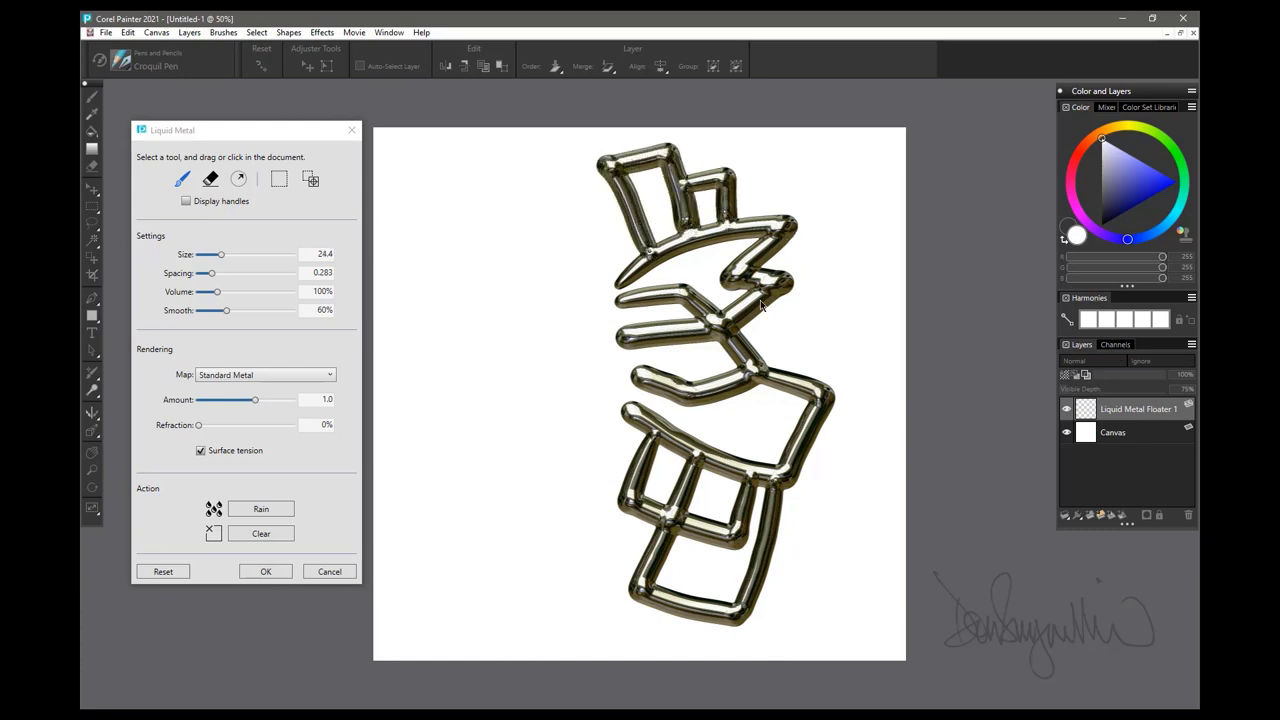
mouse_move(766, 314)
left_mouse_down()
mouse_move(799, 354)
mouse_move(863, 321)
mouse_move(859, 279)
mouse_move(789, 278)
left_mouse_up()
key("bracketright")
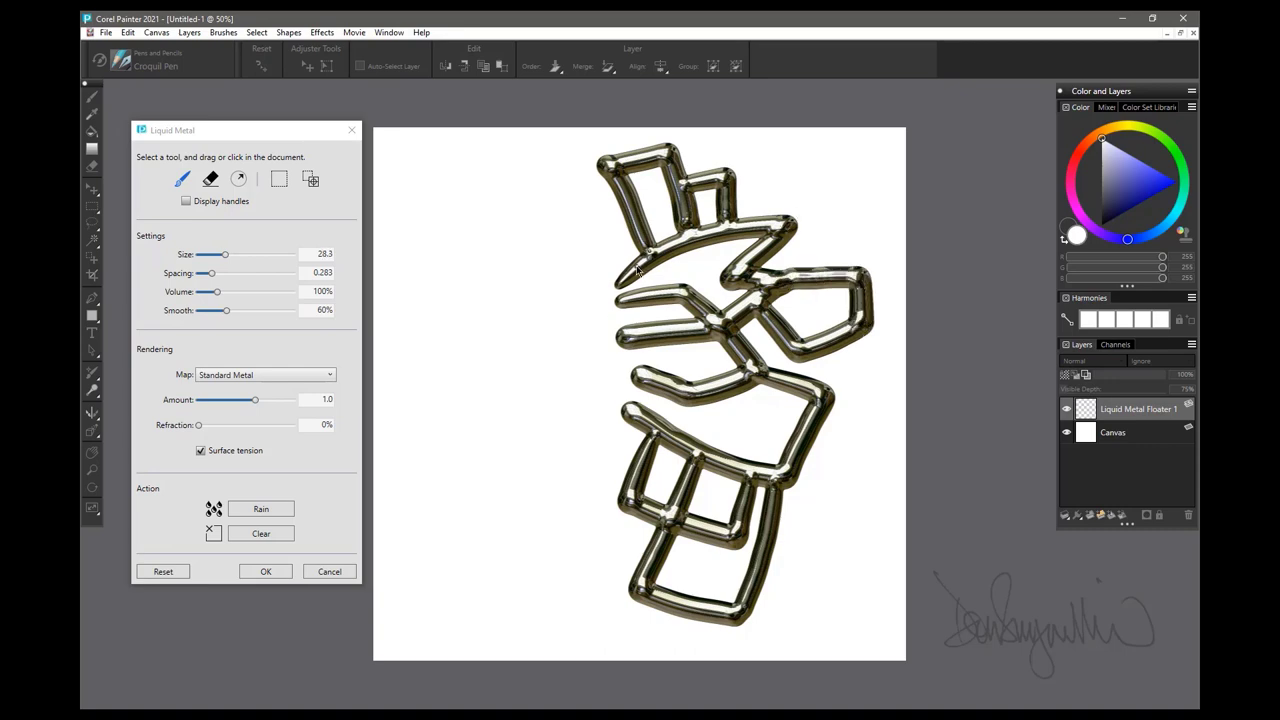
Close the framework's open left ends and paint connected metal cells along the design's upper-left and left sides.
mouse_move(636, 270)
left_mouse_down()
mouse_move(540, 200)
mouse_move(580, 298)
mouse_move(610, 260)
left_mouse_up()
key("bracketleft")
mouse_move(622, 335)
left_mouse_down()
mouse_move(464, 334)
mouse_move(540, 412)
mouse_move(576, 386)
mouse_move(574, 338)
mouse_move(640, 372)
mouse_move(540, 494)
mouse_move(576, 527)
mouse_move(630, 494)
left_mouse_up()
key("bracketright")
key("bracketleft")
key("bracketright")
left_click_drag(570, 396, 600, 436)
key("bracketleft")
left_click_drag(506, 406, 552, 472)
left_click_drag(528, 285, 512, 322)
key("bracketleft")
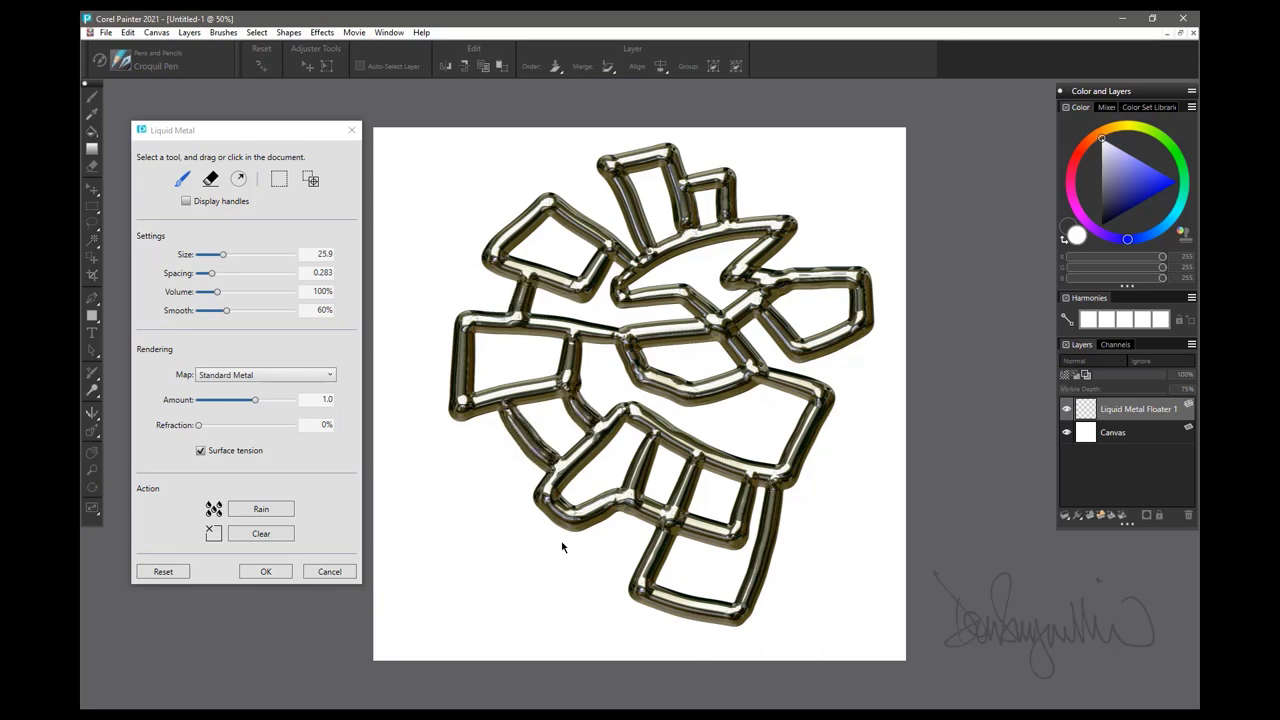
Paint two metal cells at the design's lower left and link them to the bottom centre cell.
mouse_move(548, 515)
left_mouse_down()
mouse_move(488, 581)
mouse_move(537, 621)
mouse_move(604, 542)
mouse_move(599, 524)
mouse_move(606, 544)
mouse_move(648, 556)
left_mouse_up()
key("bracketright")
key("bracketleft")
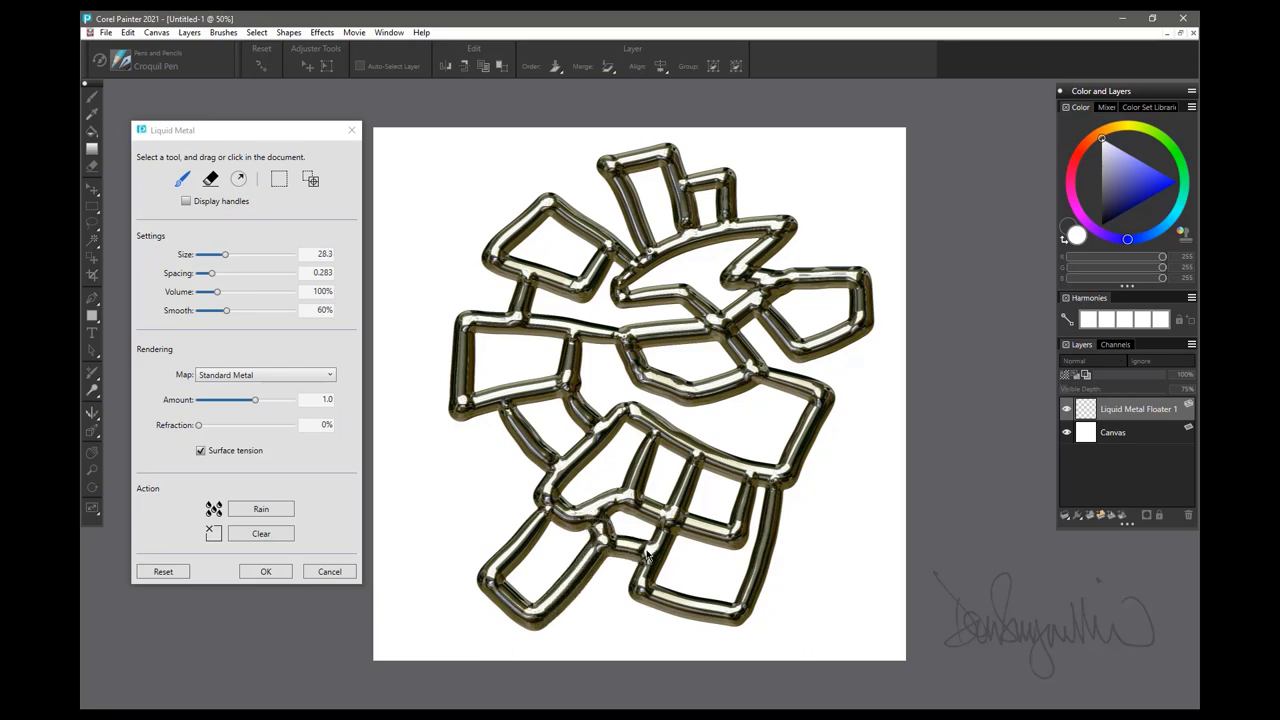
mouse_move(520, 447)
left_mouse_down()
mouse_move(449, 490)
mouse_move(505, 552)
left_mouse_up()
key("bracketright")
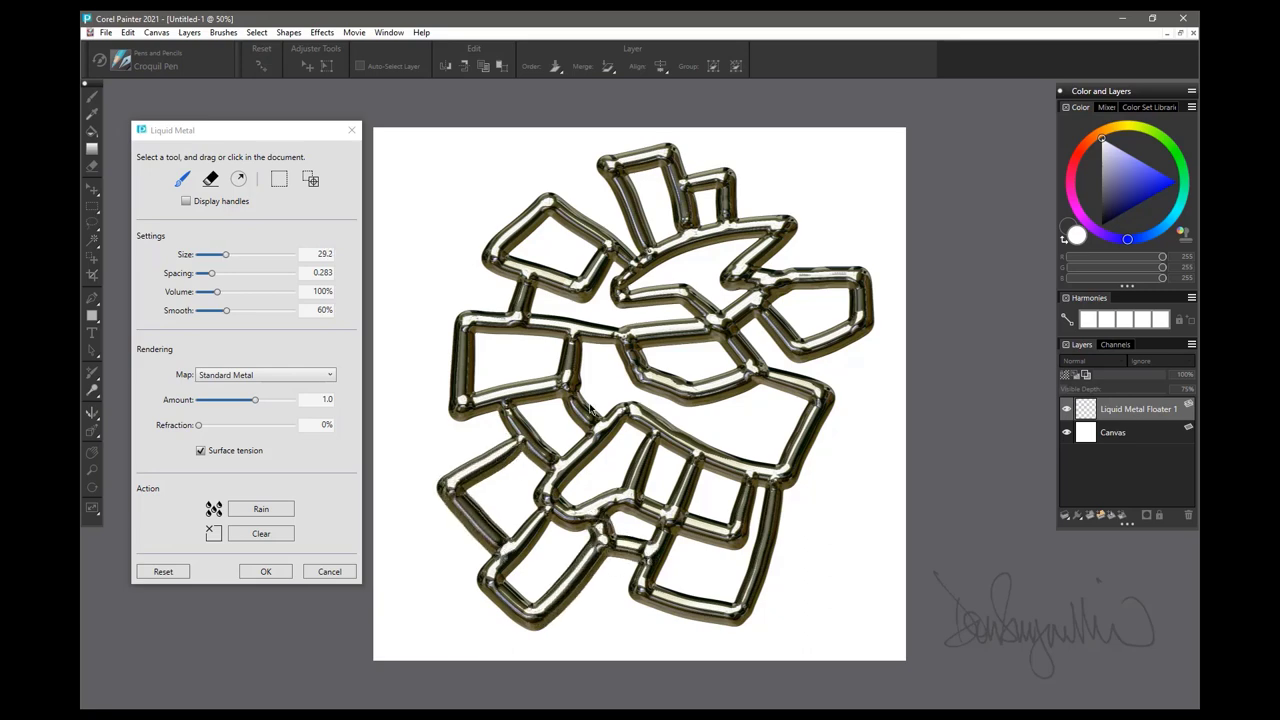
Paint two metal cells at the design's lower right and short strokes closing the gap beneath the upper arc.
mouse_move(806, 462)
left_mouse_down()
mouse_move(840, 456)
mouse_move(858, 540)
mouse_move(770, 548)
mouse_move(778, 538)
mouse_move(818, 600)
mouse_move(758, 593)
left_mouse_up()
key("bracketright")
key("bracketleft")
key("bracketleft")
mouse_move(738, 264)
left_mouse_down()
mouse_move(687, 292)
mouse_move(728, 275)
left_mouse_up()
key("bracketleft")
key("bracketleft")
Move the short metal stroke from beneath the upper arc to extend outward from the small top cell.
left_click(310, 179)
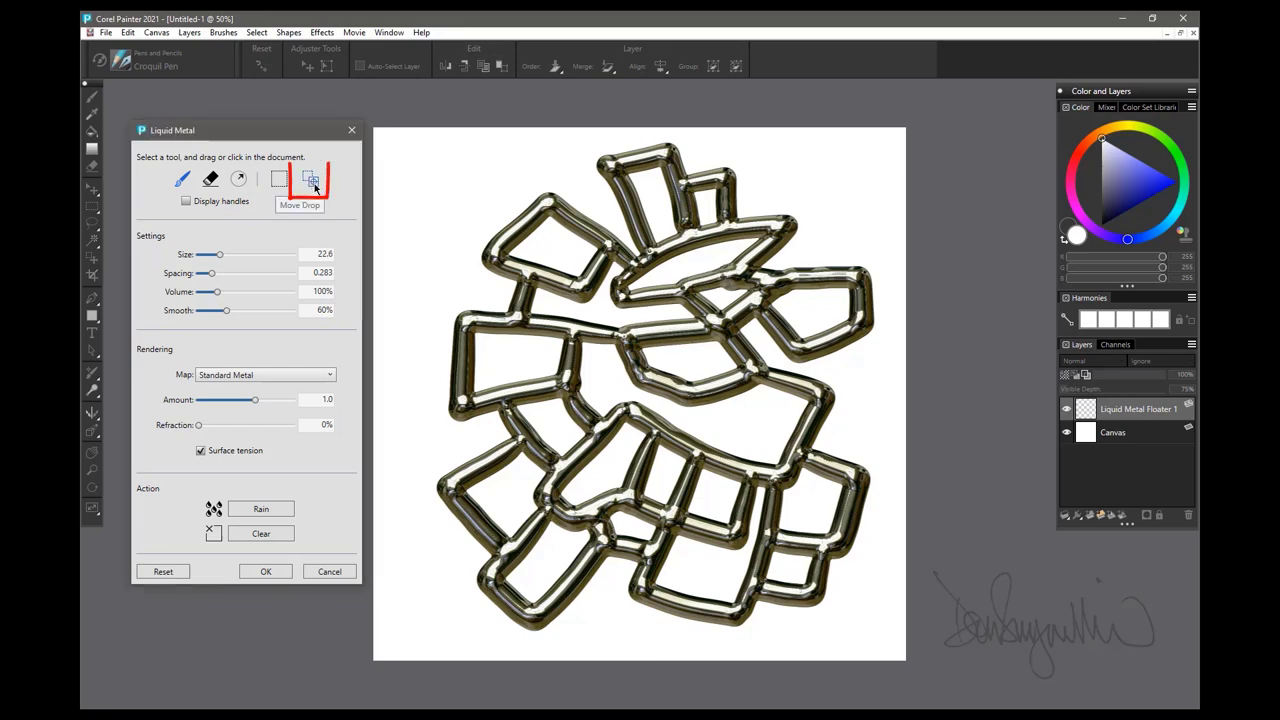
mouse_move(714, 283)
left_mouse_down()
mouse_move(779, 238)
mouse_move(803, 198)
mouse_move(782, 170)
mouse_move(612, 200)
mouse_move(756, 171)
left_mouse_up()
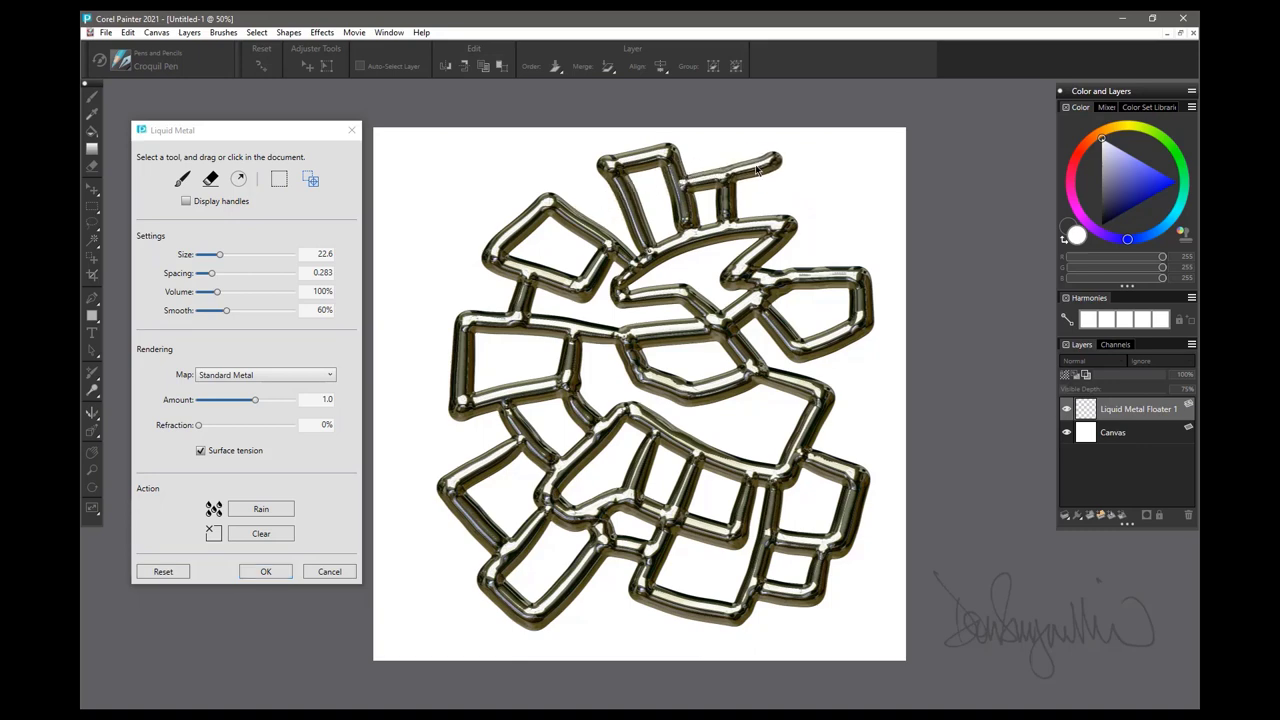
Paint short metal strokes linking neighbouring cells across the centre, and close the cell at the upper right.
left_click(182, 178)
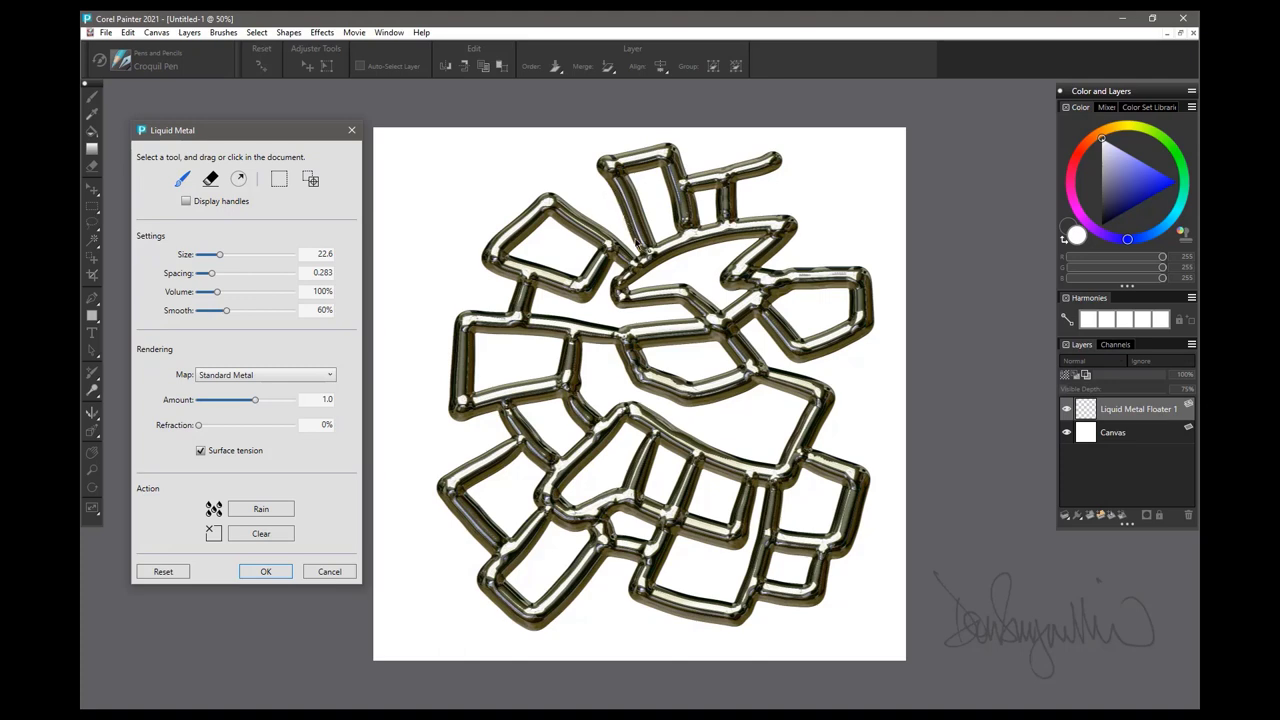
left_click_drag(638, 243, 625, 255)
key("bracketright")
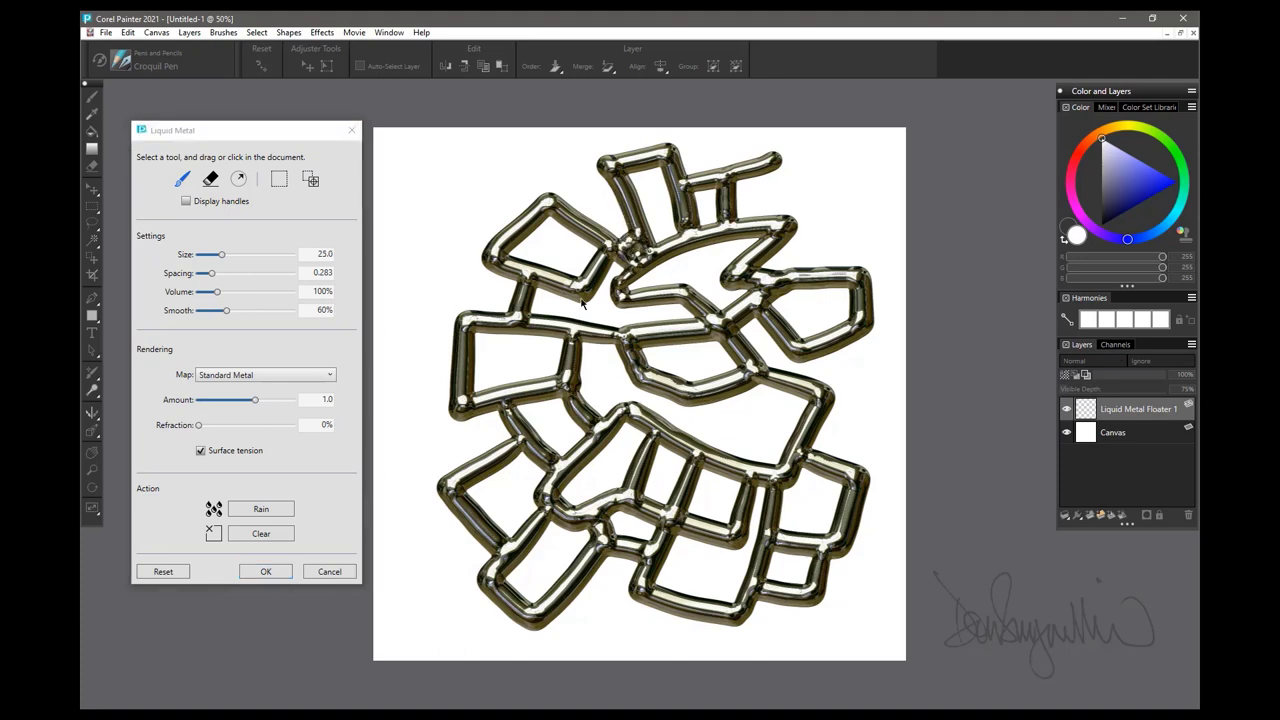
key("bracketleft")
mouse_move(590, 298)
left_mouse_down()
mouse_move(600, 414)
mouse_move(579, 369)
mouse_move(632, 367)
mouse_move(680, 416)
mouse_move(656, 422)
left_mouse_up()
left_click_drag(717, 393, 730, 468)
left_click_drag(796, 358, 784, 344)
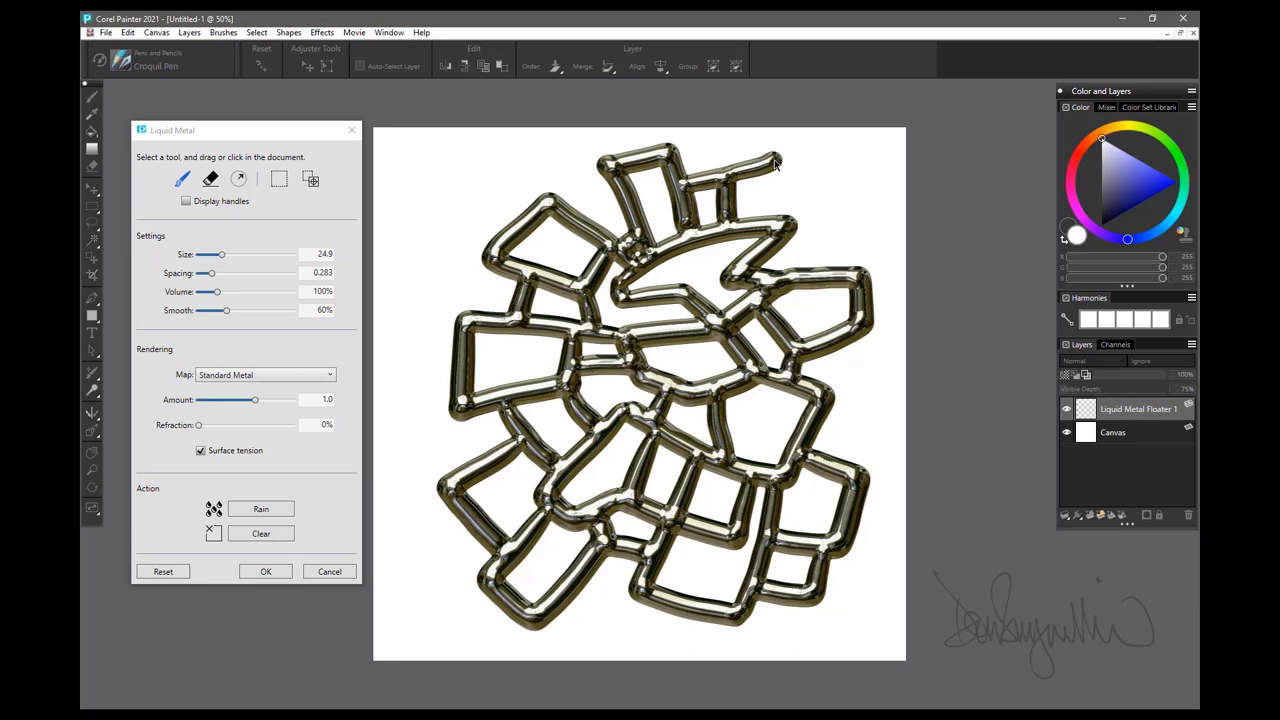
mouse_move(775, 162)
left_mouse_down()
mouse_move(766, 198)
mouse_move(812, 203)
mouse_move(789, 227)
left_mouse_up()
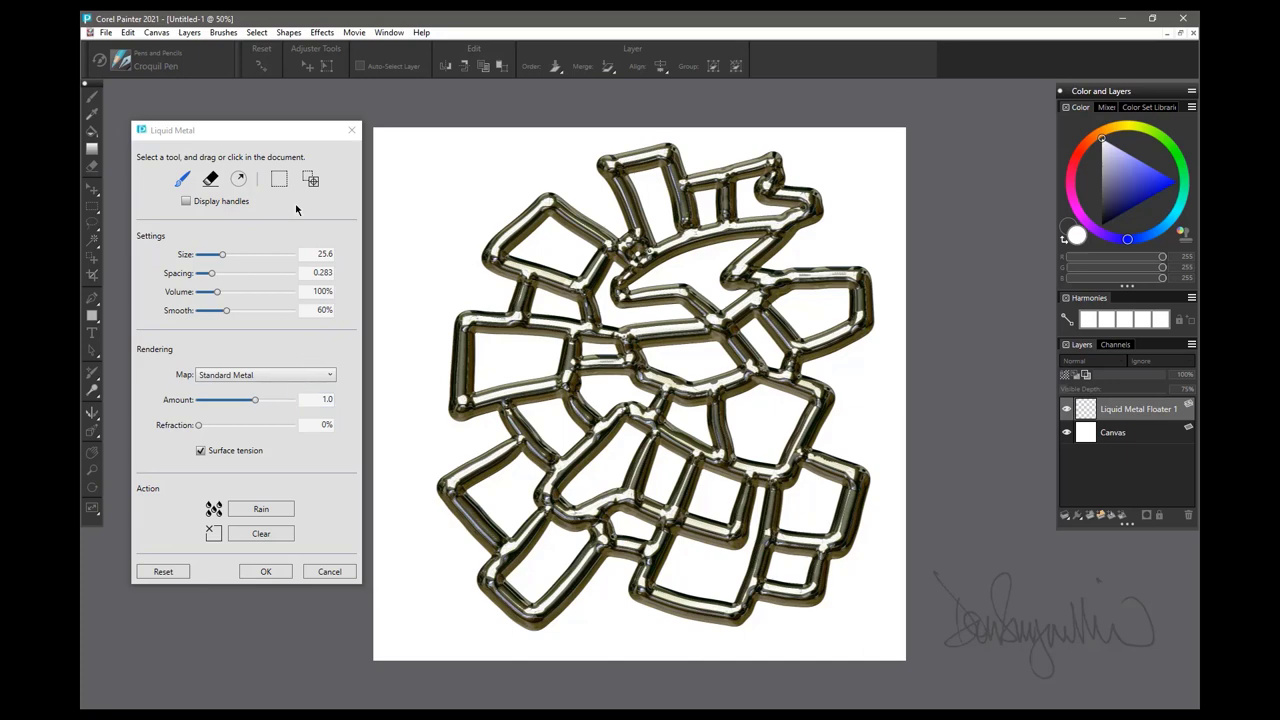
Accept the Liquid Metal drawing, hide its layer and show it again.
left_click_drag(258, 139, 251, 114)
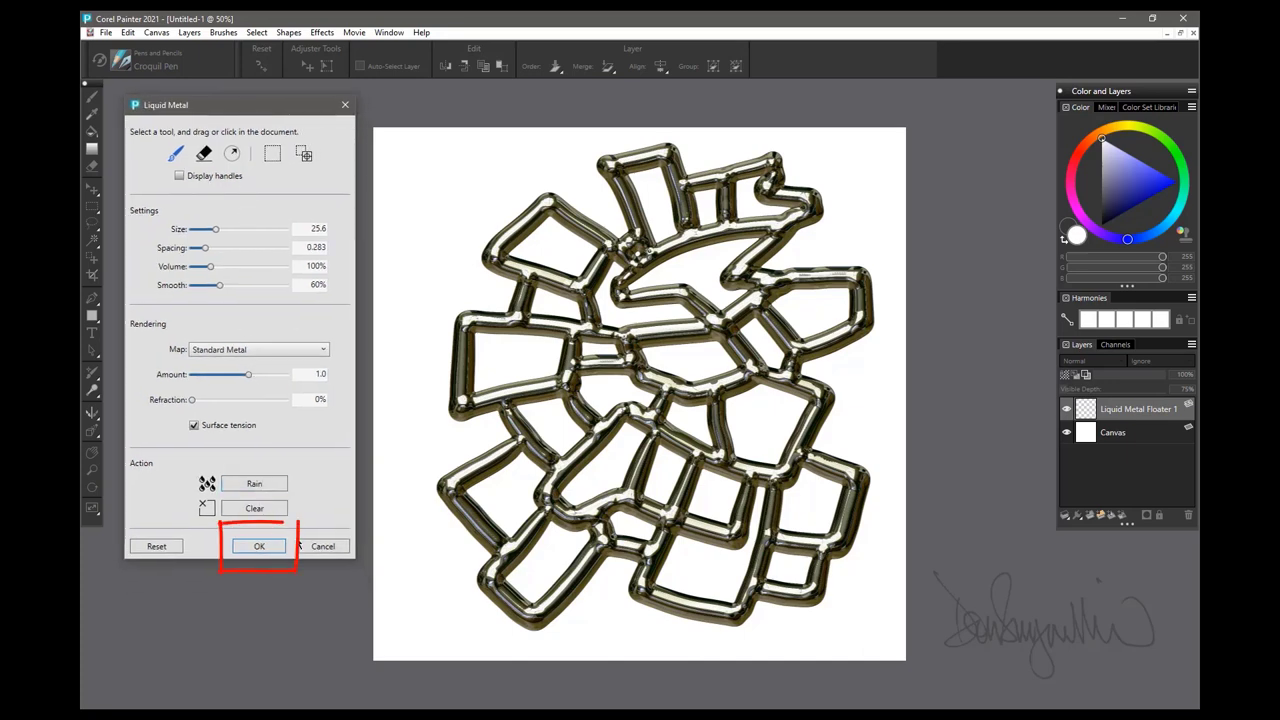
left_click(259, 546)
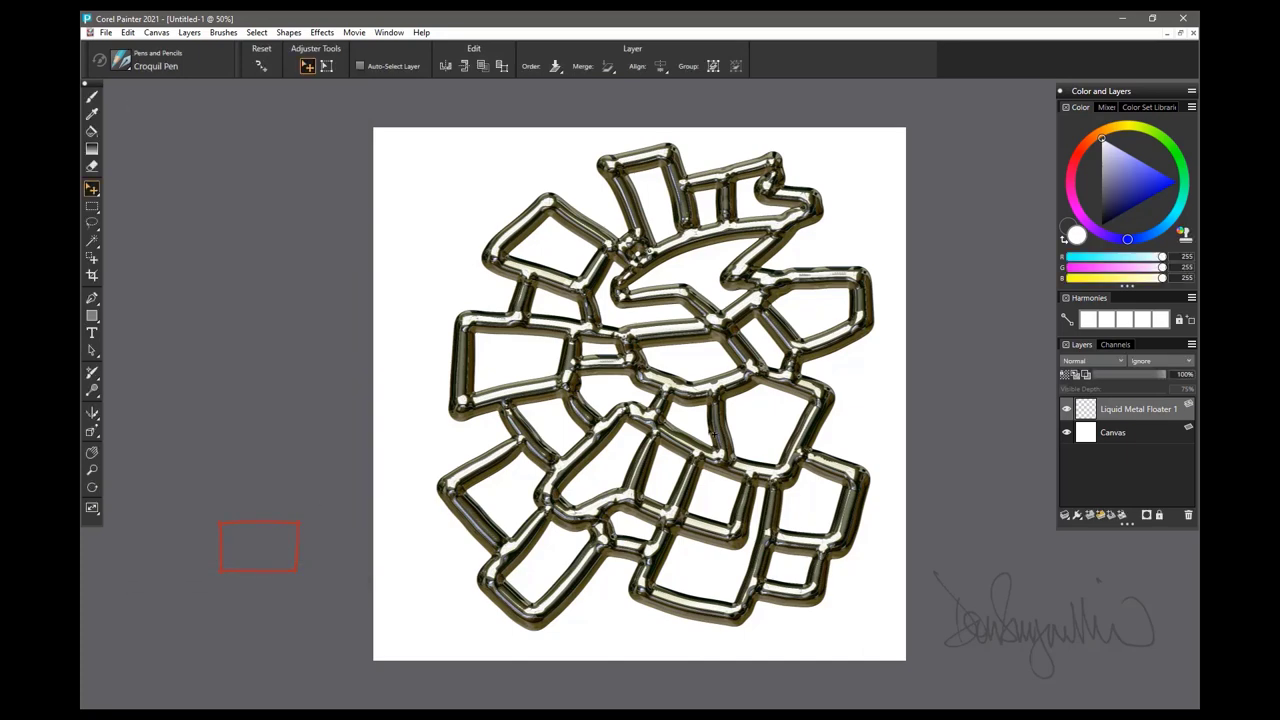
left_click(1067, 410)
left_click(1067, 410)
Reopen the Liquid Metal layer's settings beside the canvas and reduce the size to 13.6.
double_click(1125, 410)
left_click_drag(705, 157, 307, 133)
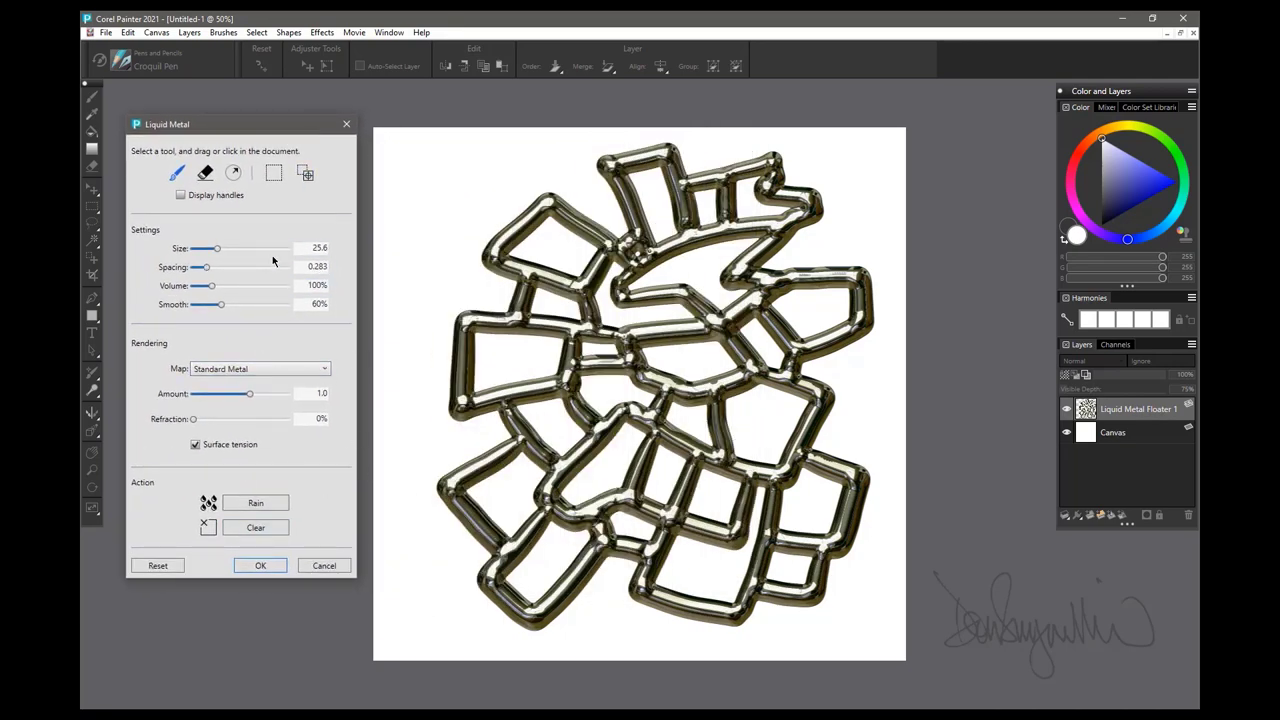
left_click_drag(221, 251, 209, 251)
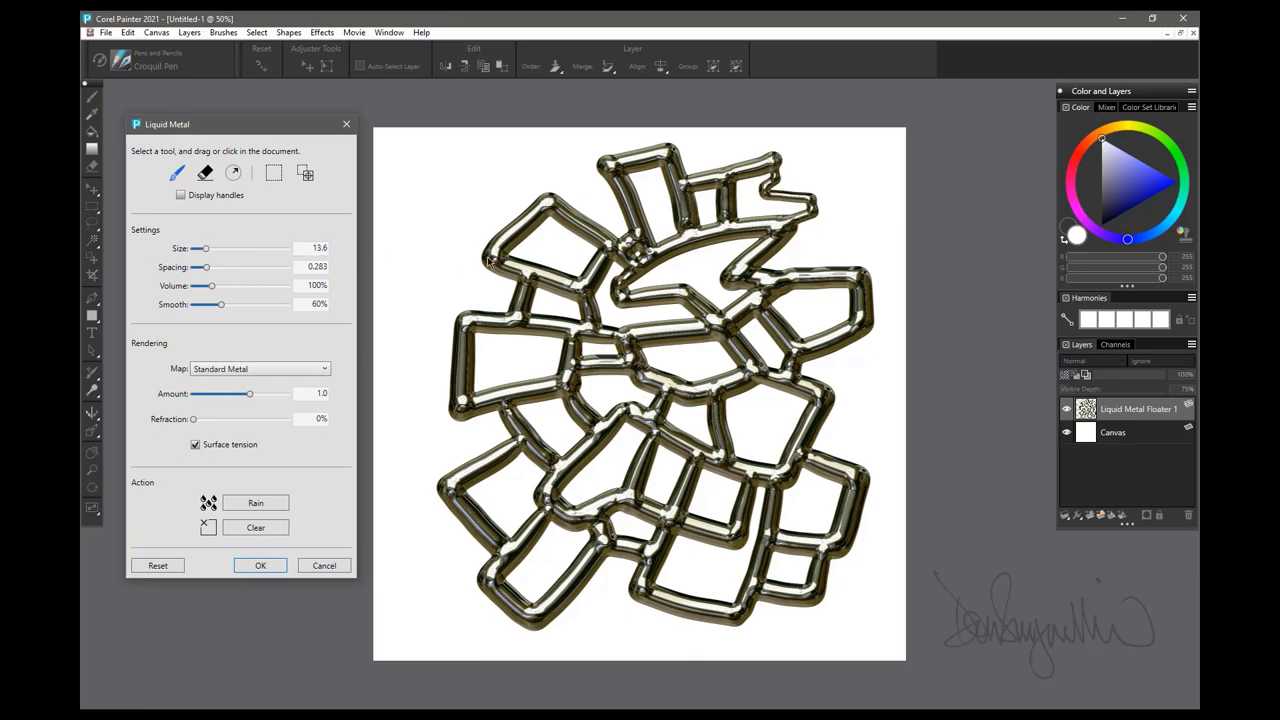
Paint a fan of thin metal spikes outward from the upper-left cell's outer corner.
left_click_drag(490, 262, 465, 262)
left_click_drag(206, 248, 203, 249)
mouse_move(492, 258)
left_mouse_down()
mouse_move(450, 232)
mouse_move(470, 210)
mouse_move(494, 210)
left_mouse_up()
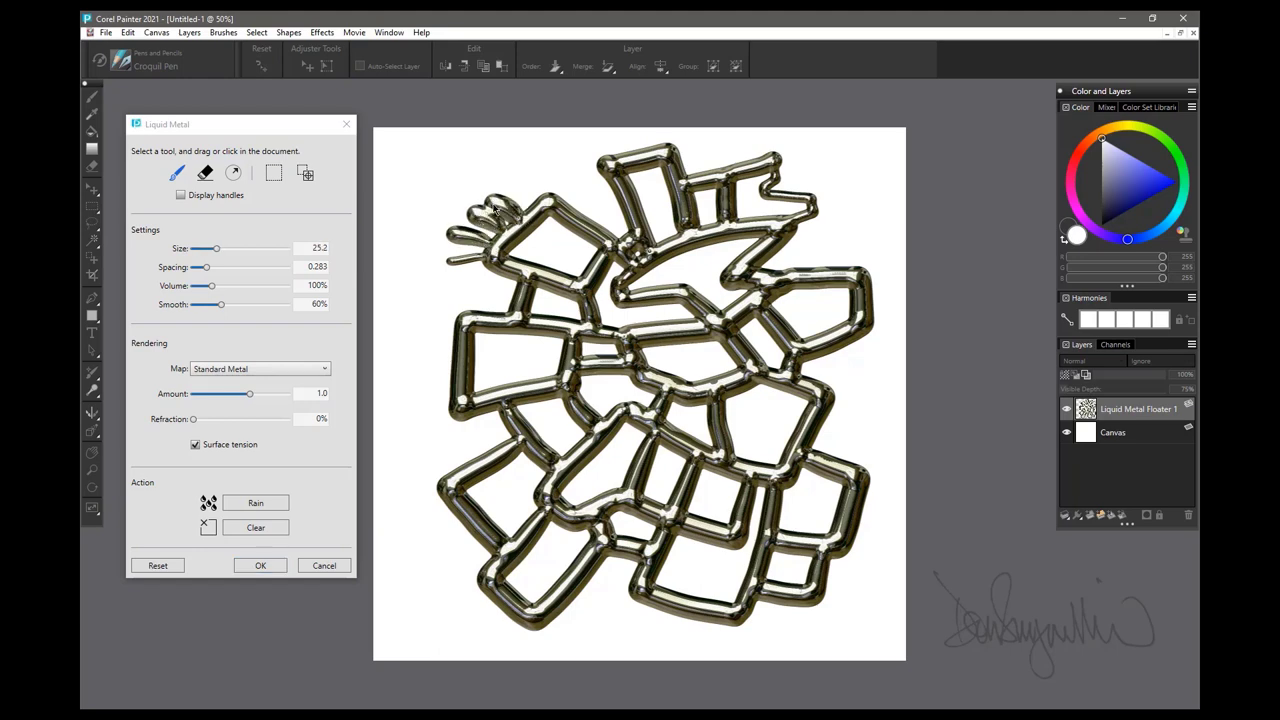
Paint pairs of short metal spikes outward from the large left cell's lower and upper outer corners.
left_click(209, 251)
mouse_move(460, 410)
left_mouse_down()
mouse_move(440, 425)
mouse_move(452, 399)
mouse_move(420, 396)
left_mouse_up()
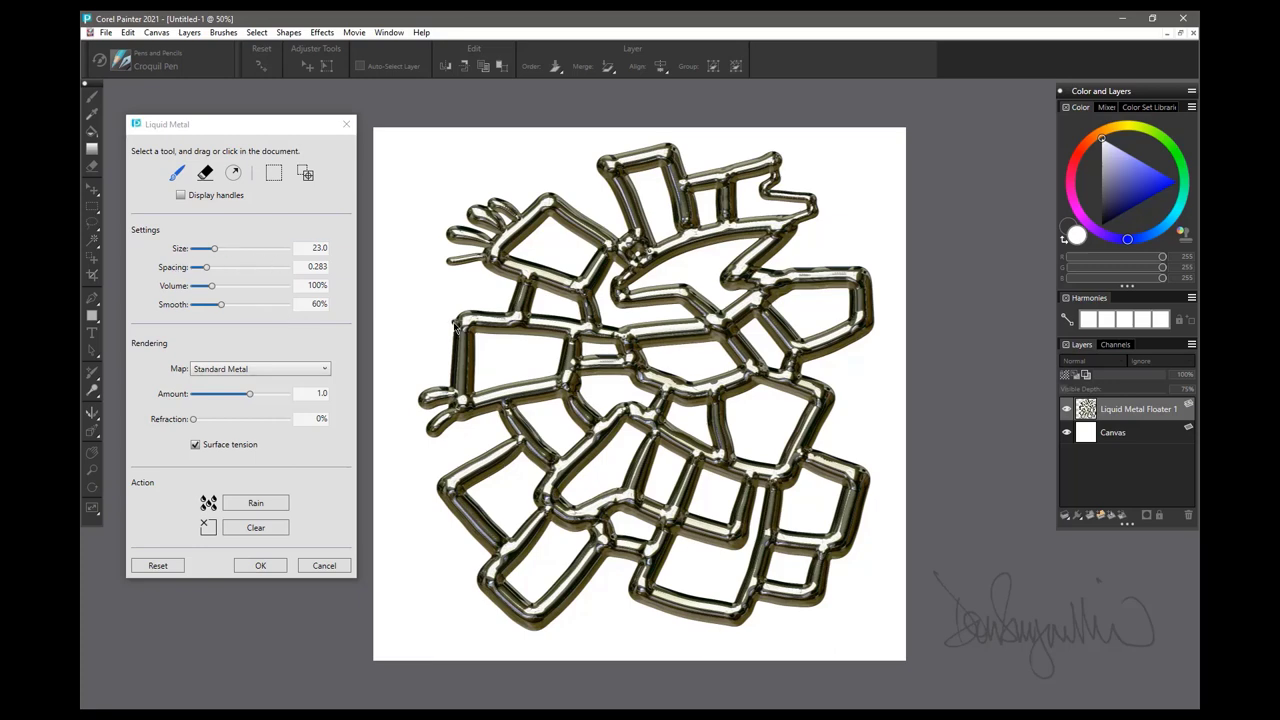
mouse_move(455, 325)
left_mouse_down()
mouse_move(428, 318)
mouse_move(452, 345)
mouse_move(447, 366)
left_mouse_up()
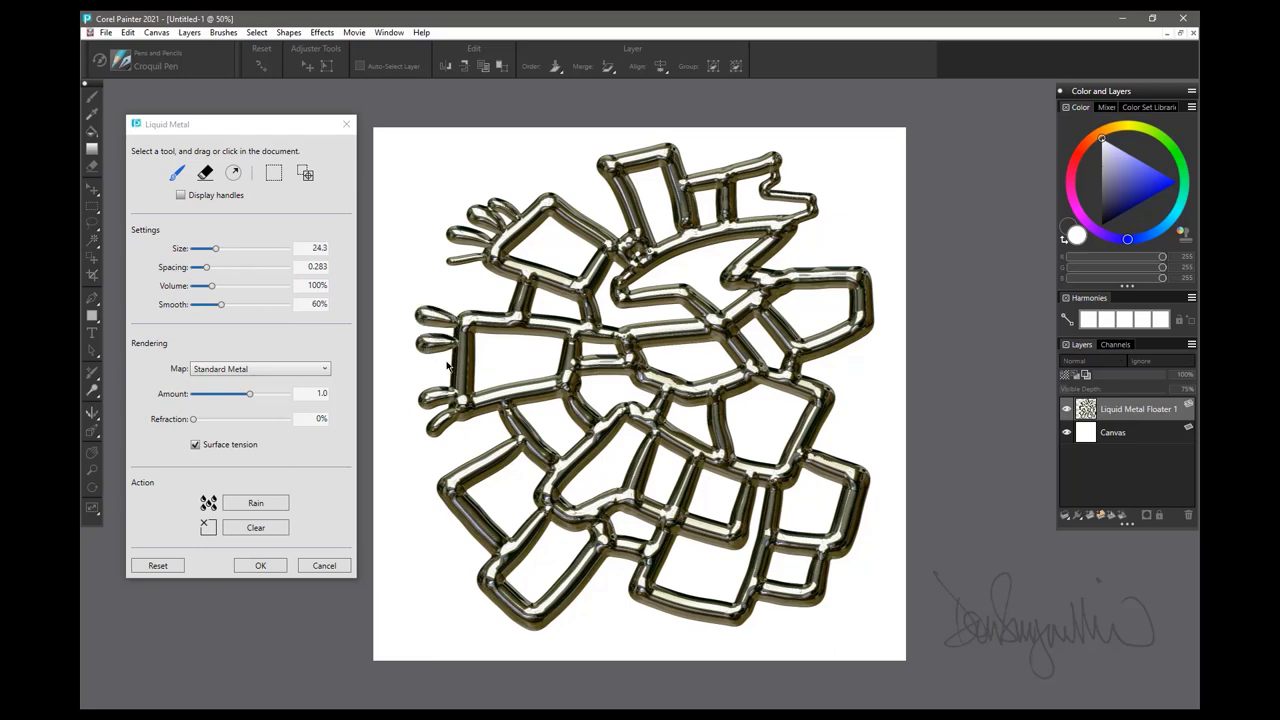
Reduce the size to about 11.3 and add metal drops beside the left cell, above the upper-left cell and at the lower-left corner.
left_click(209, 251)
left_click_drag(213, 252, 216, 251)
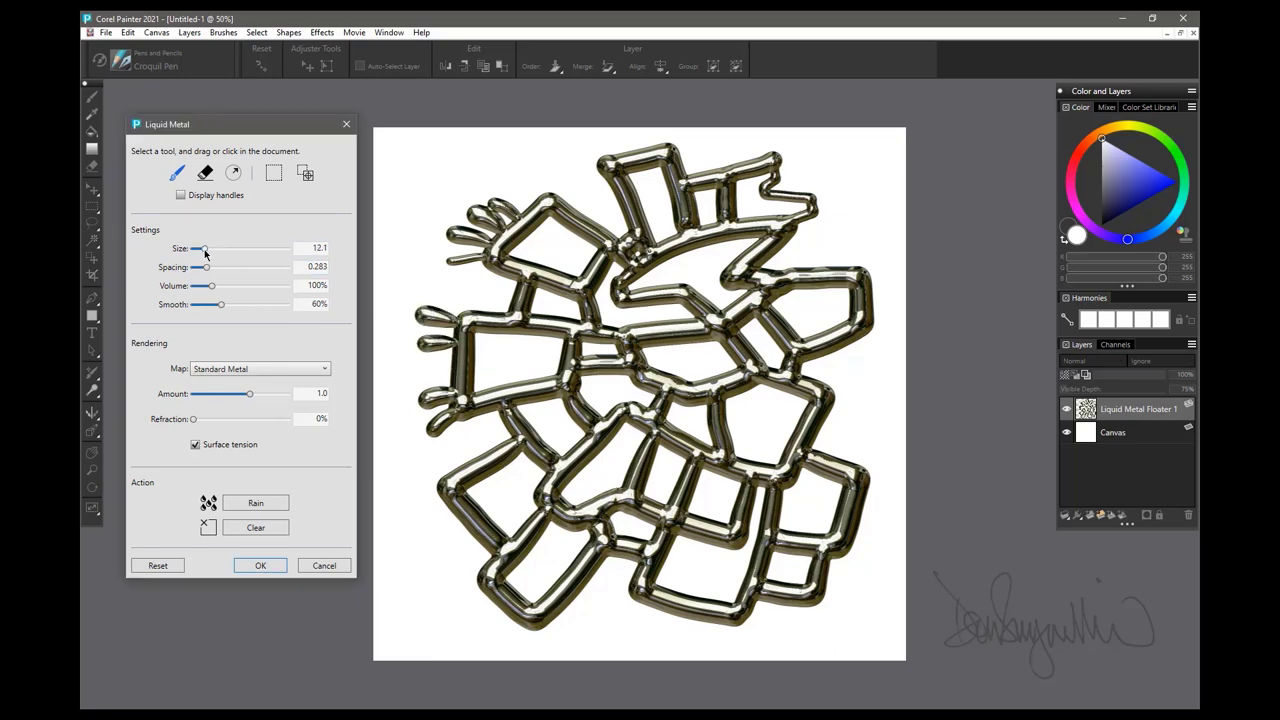
left_click(455, 355)
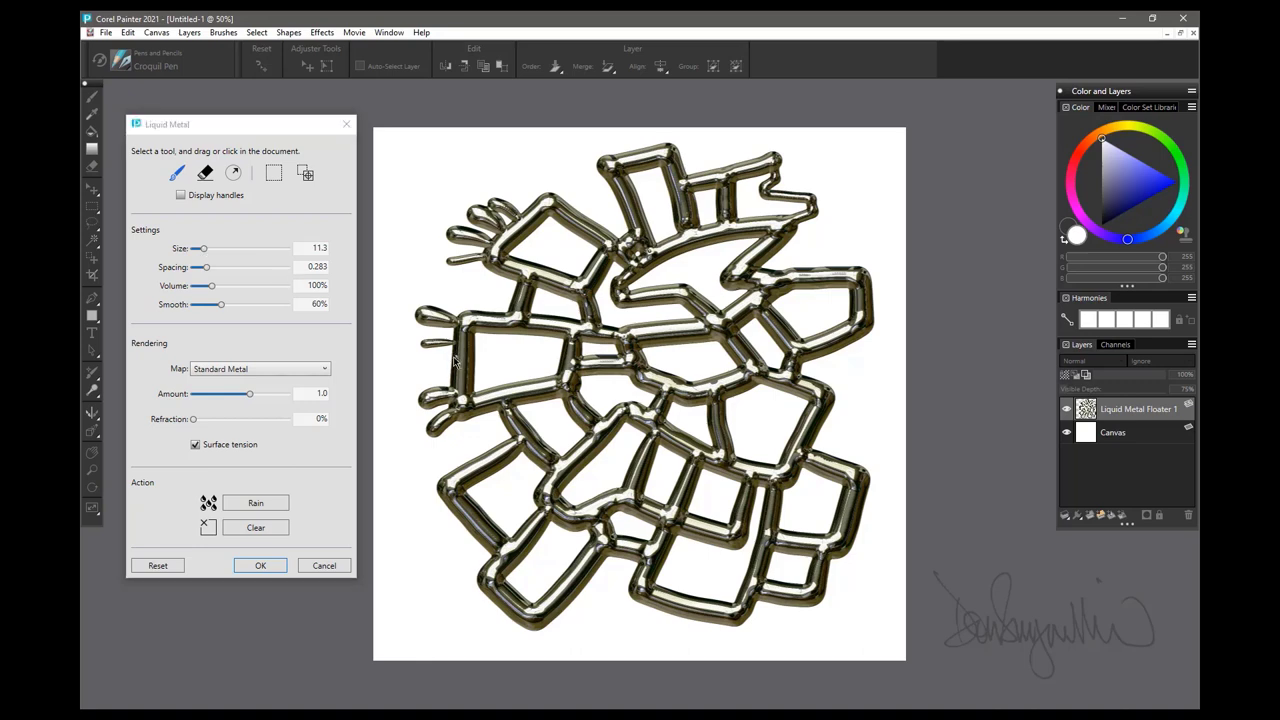
left_click(555, 177)
left_click(449, 490)
left_click(442, 513)
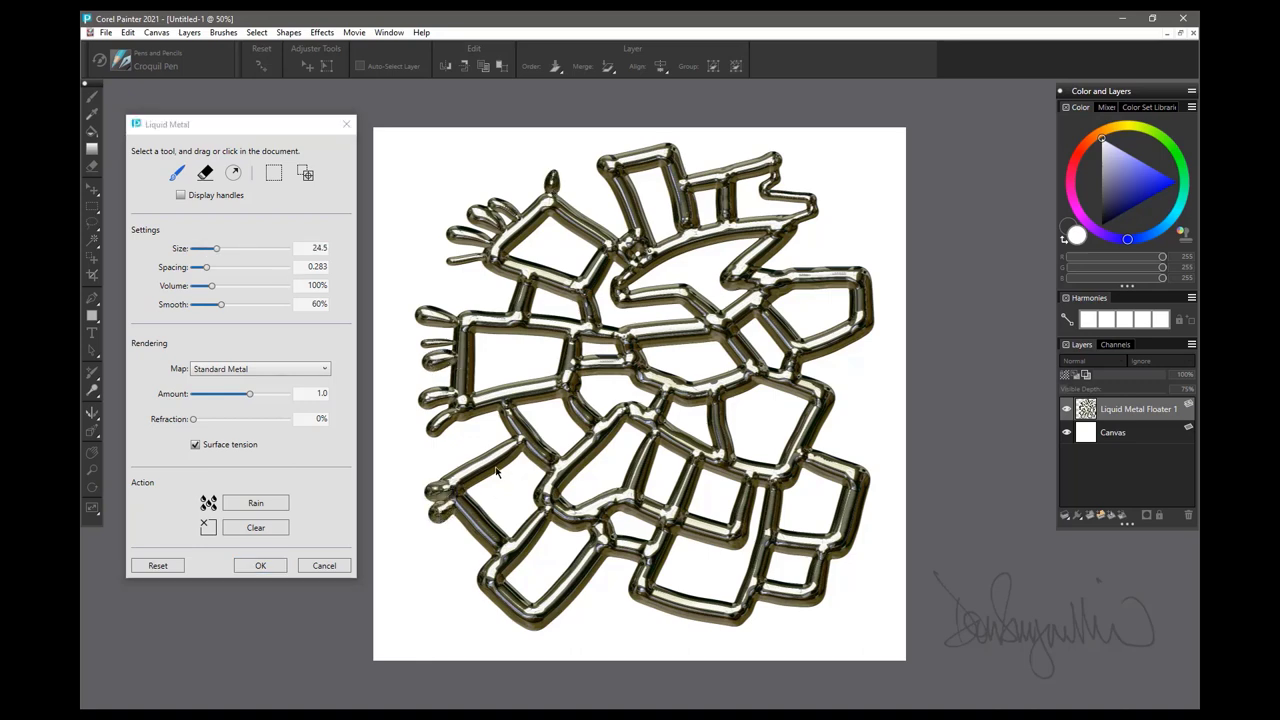
Add metal drops inside the lower-left, large left and upper-left cells, the tall top cell and beneath the central upper arch.
left_click(500, 473)
left_click(537, 337)
left_click(573, 238)
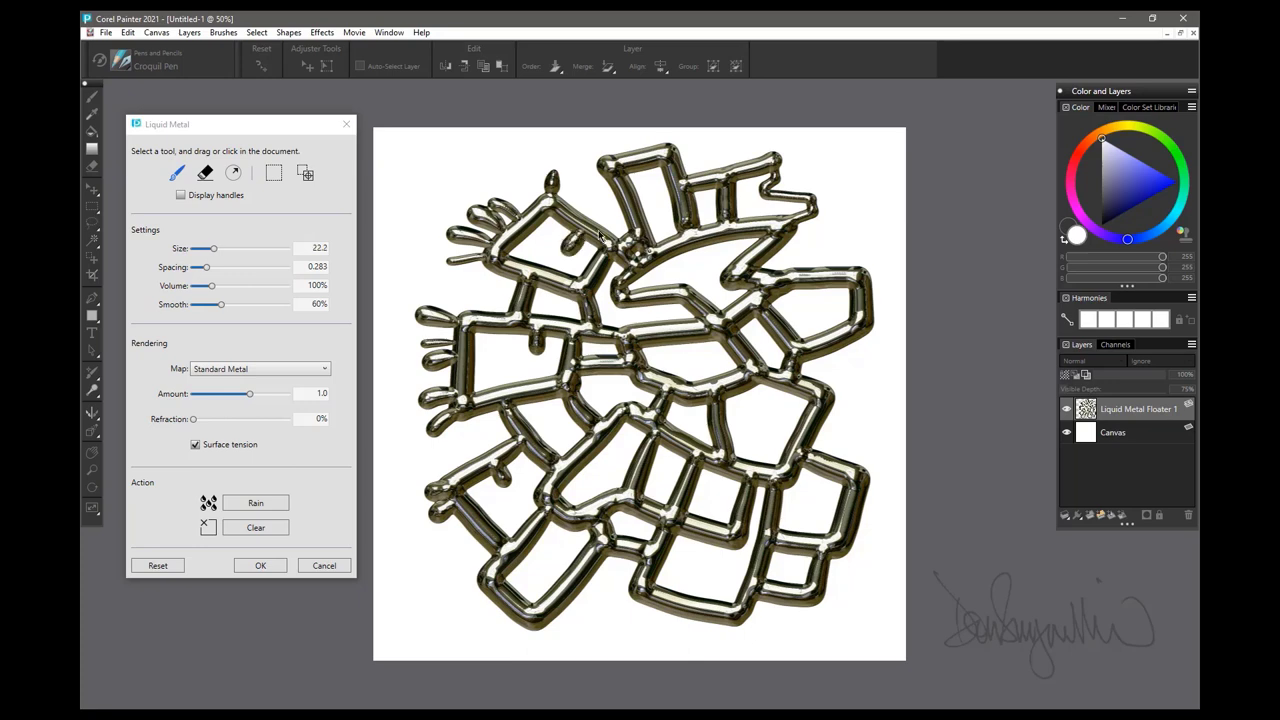
left_click(665, 200)
left_click(694, 252)
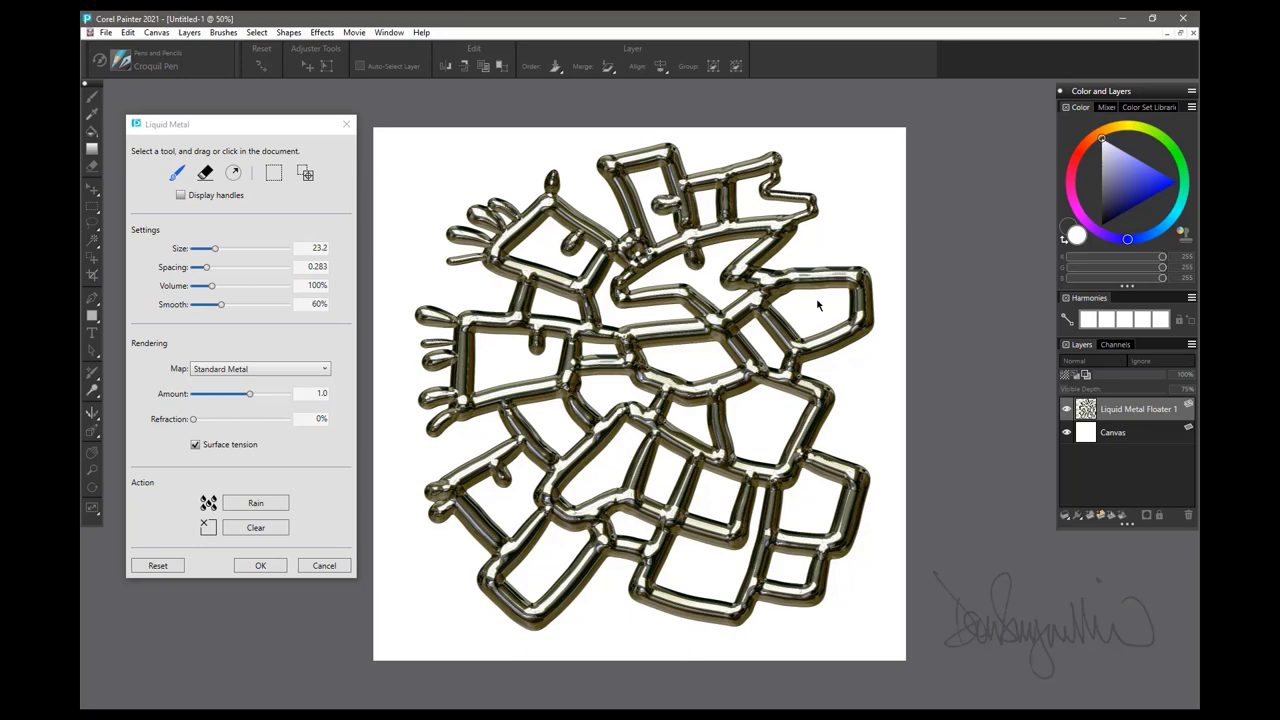
Add metal drops inside two right cells and two bottom cells and above the lower-right cell, and accept the Liquid Metal edits.
left_click(817, 292)
left_click(783, 425)
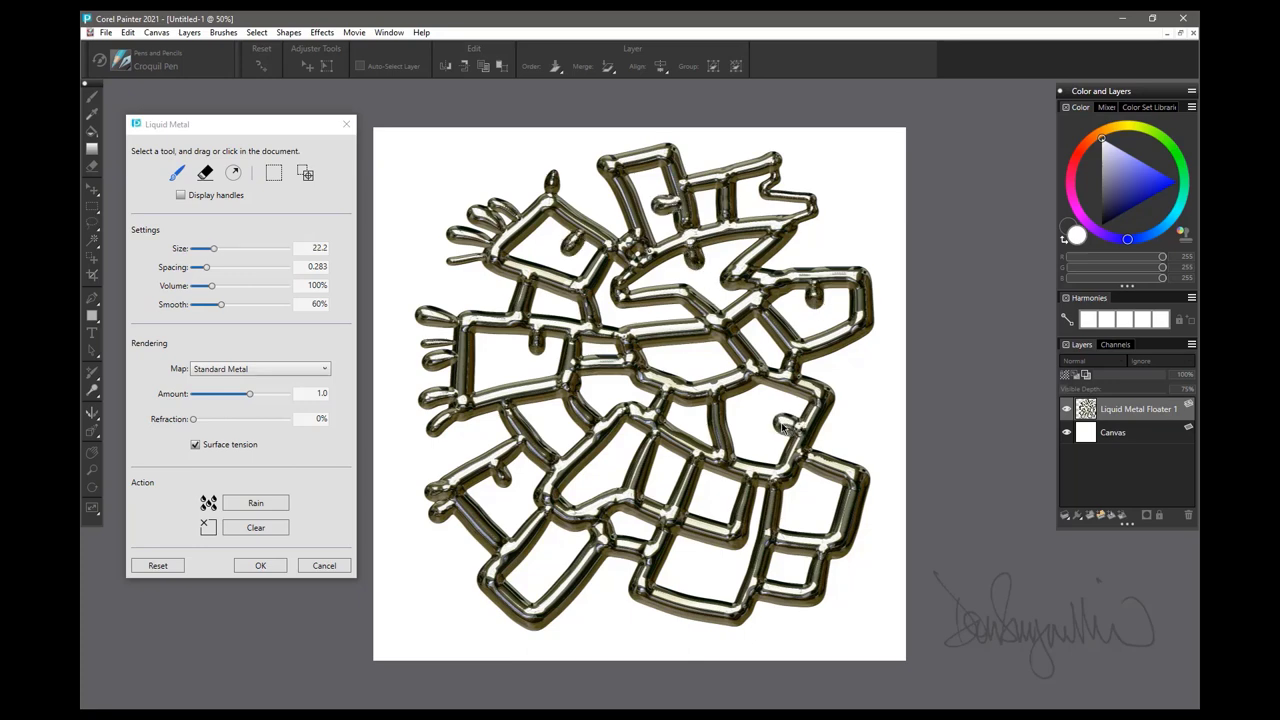
left_click(555, 575)
left_click(842, 441)
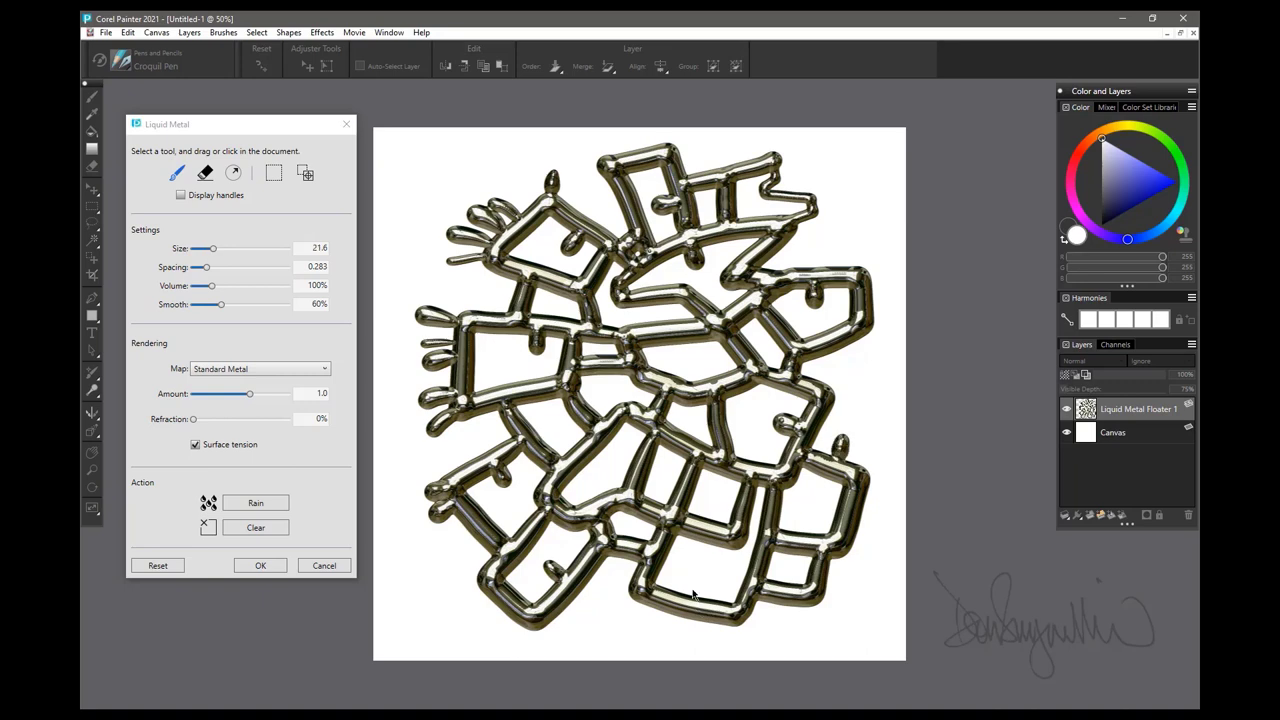
left_click(697, 585)
left_click(262, 565)
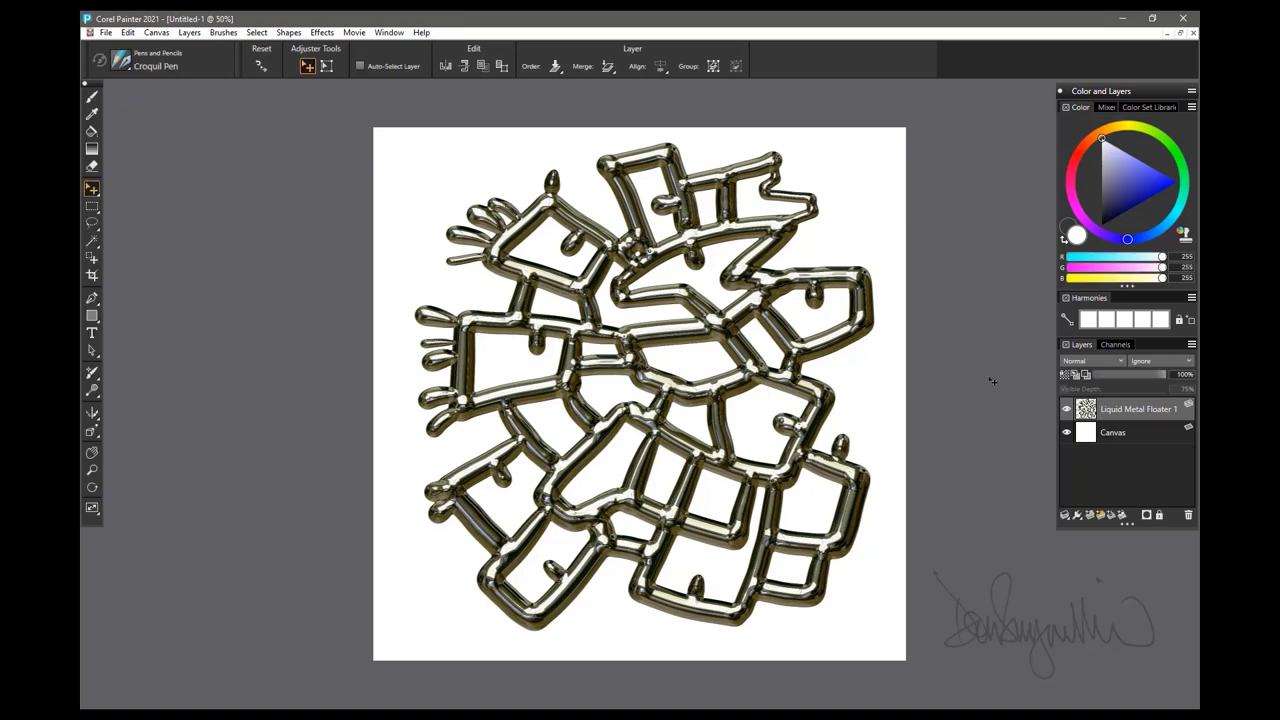
Convert the Liquid Metal layer to a default layer and shift the artwork slightly left and down.
right_click(1119, 416)
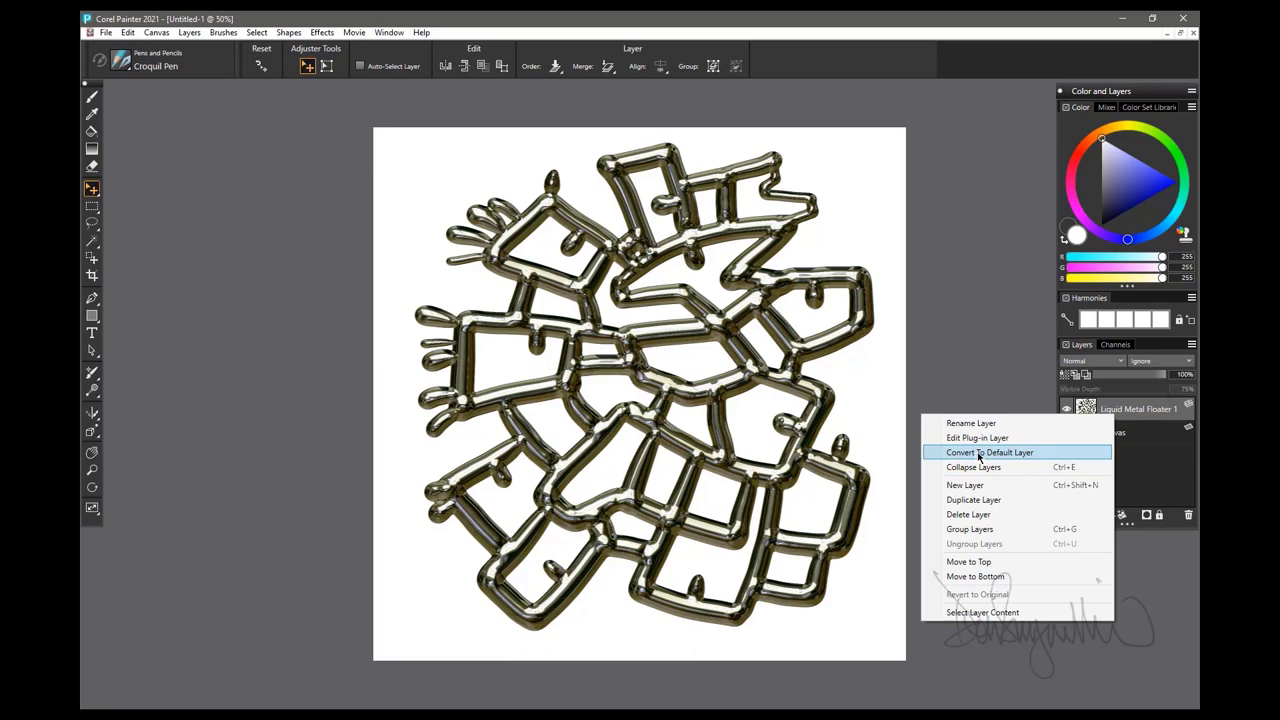
left_click(979, 453)
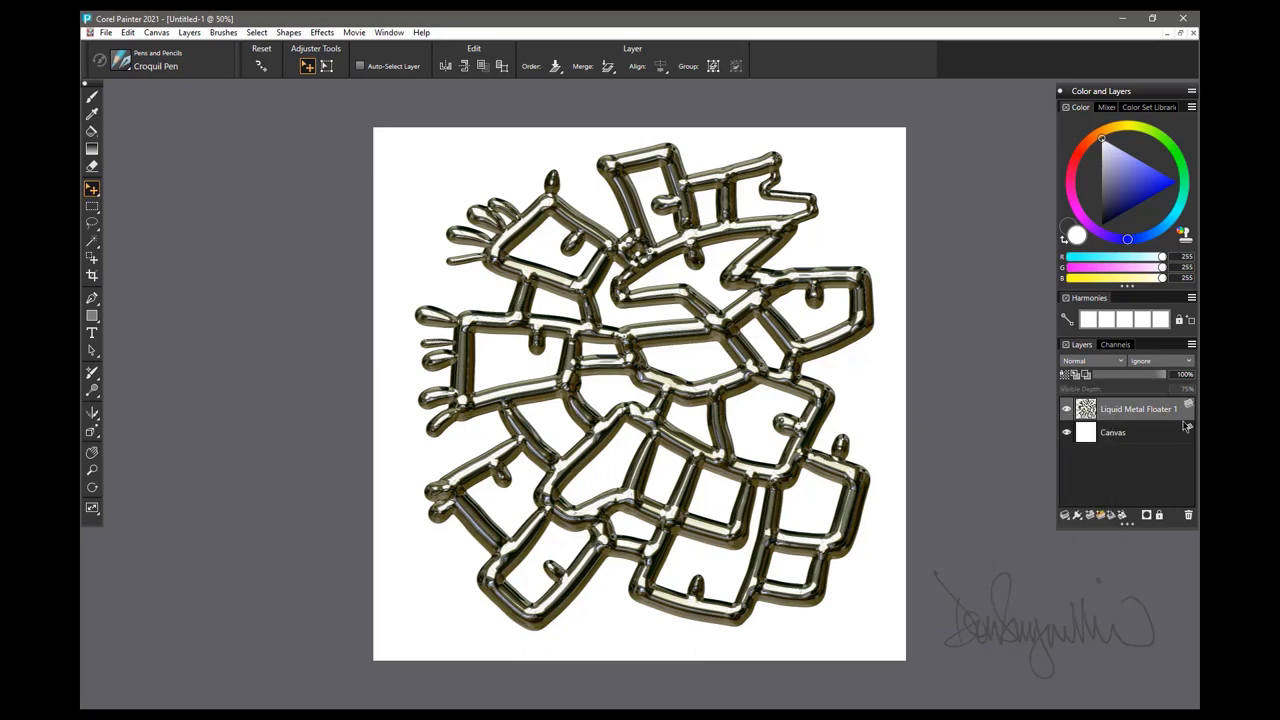
left_click_drag(719, 306, 695, 316)
Narrow the artwork horizontally with Free Transform, place it against the canvas's left side and apply the transformation.
left_click(129, 33)
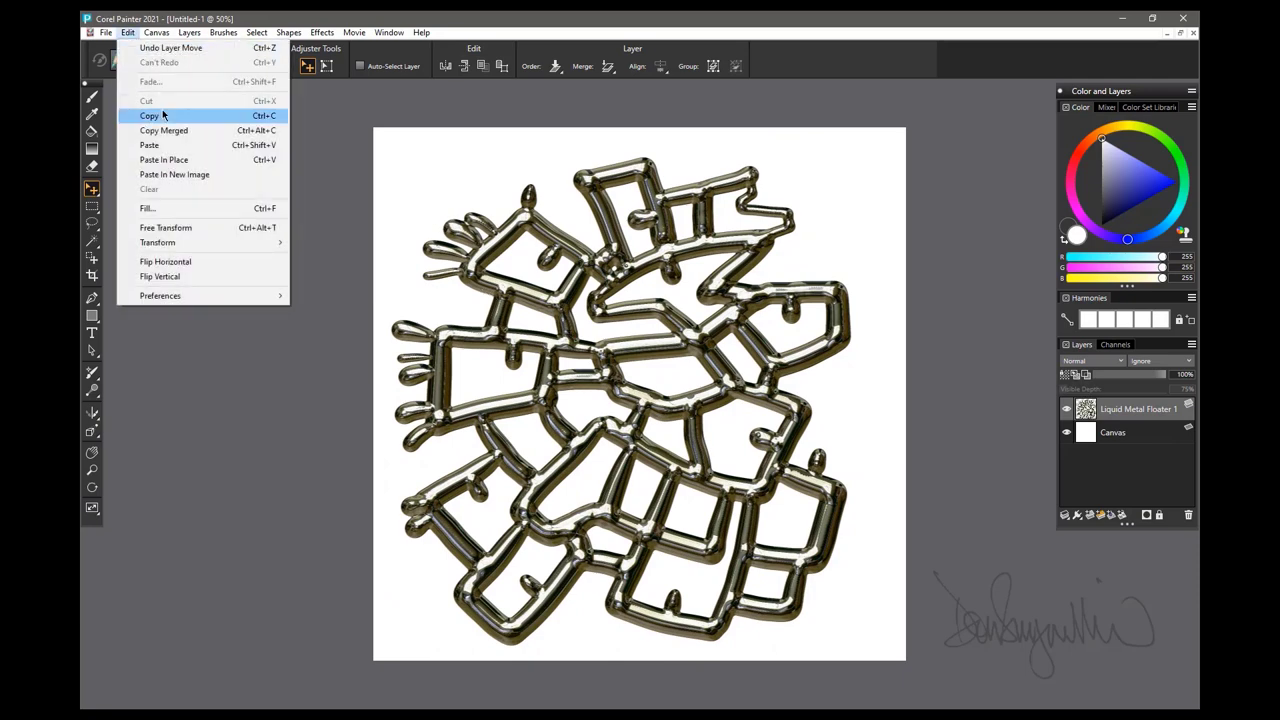
left_click(181, 232)
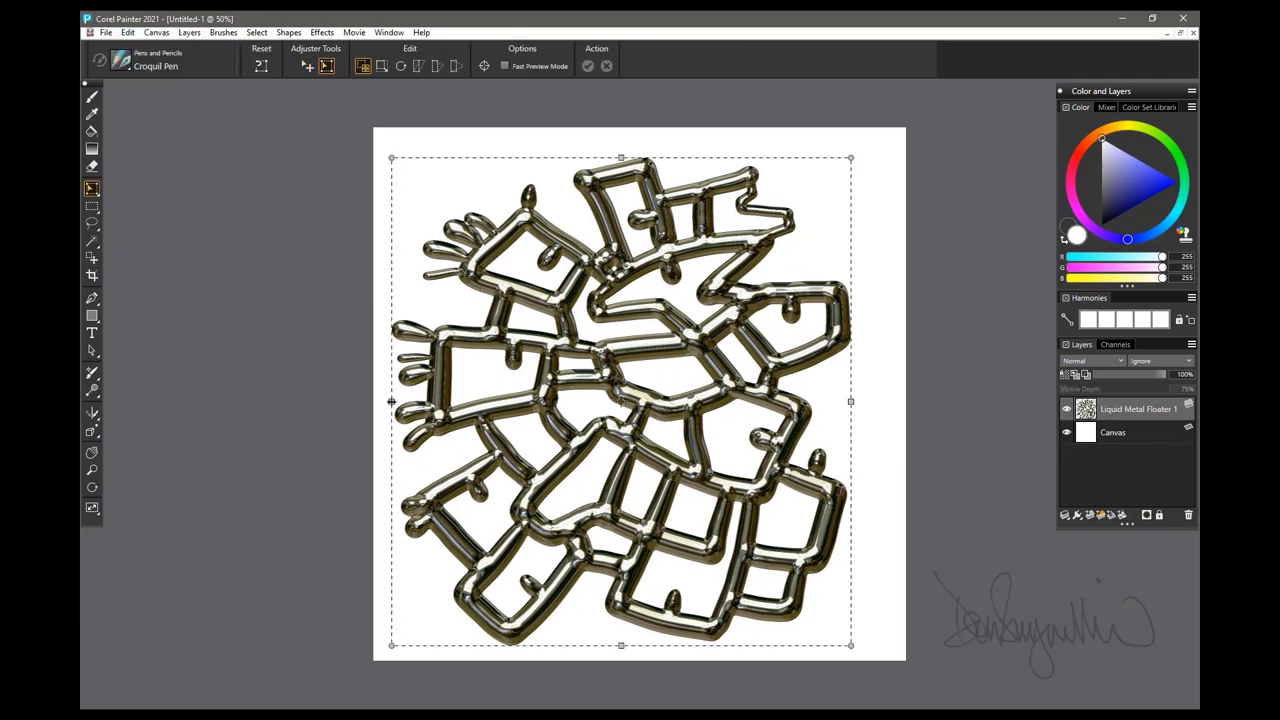
left_click_drag(392, 394, 491, 387)
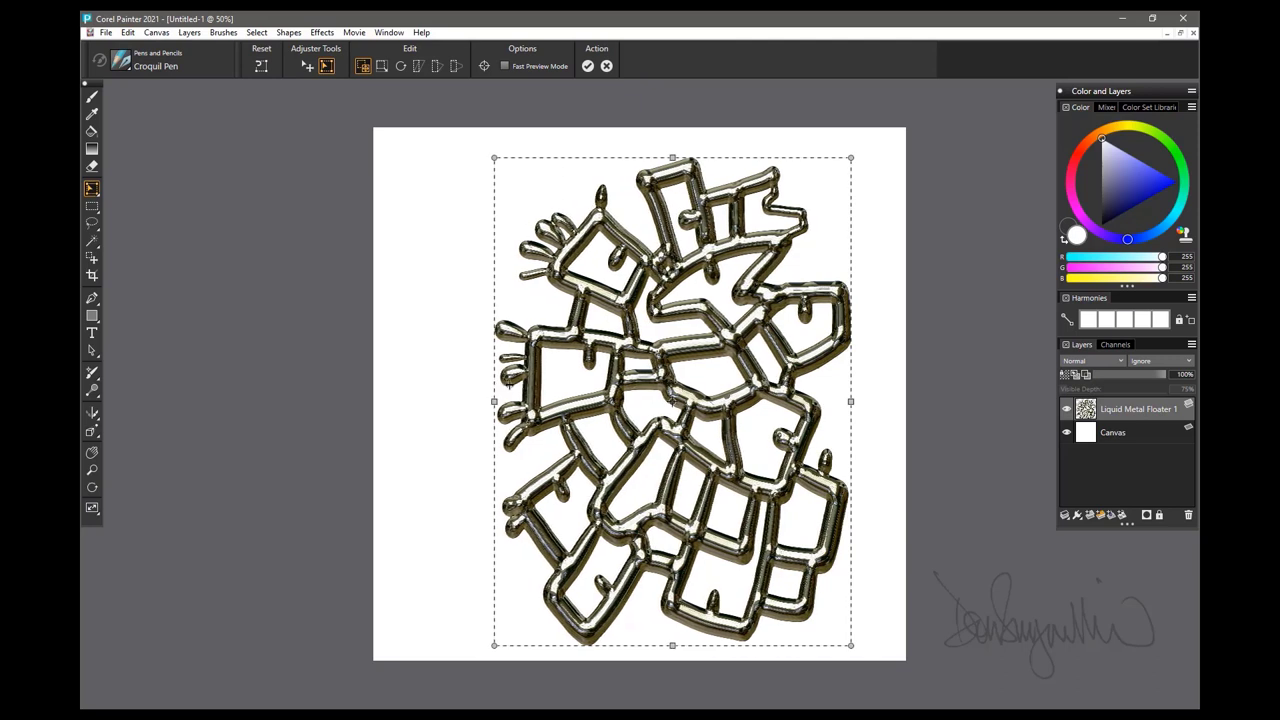
left_click_drag(660, 388, 559, 374)
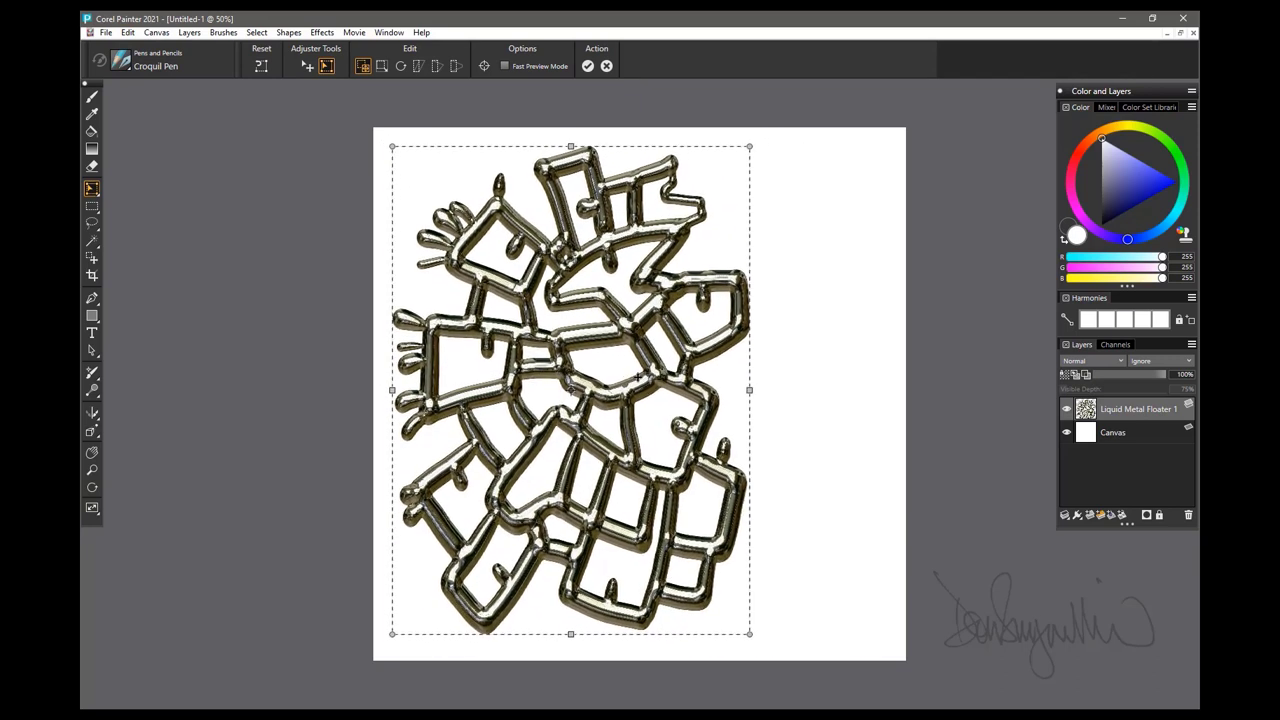
left_click_drag(749, 390, 733, 392)
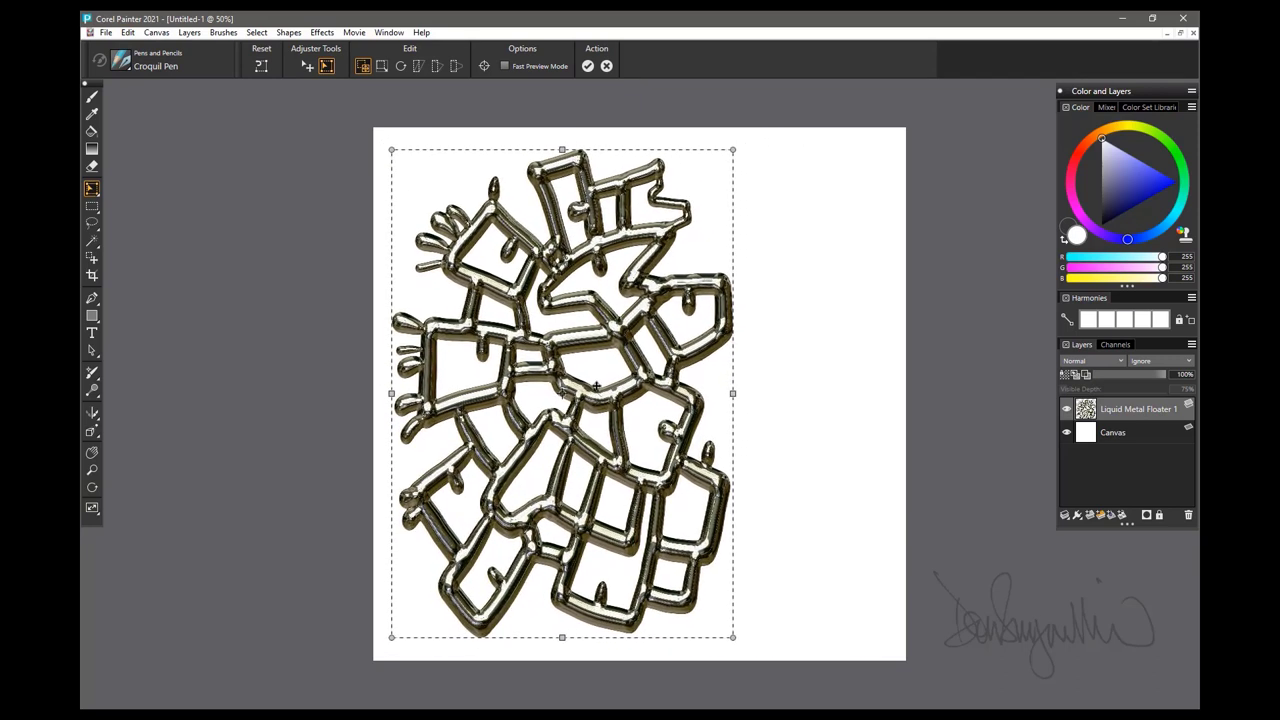
double_click(594, 387)
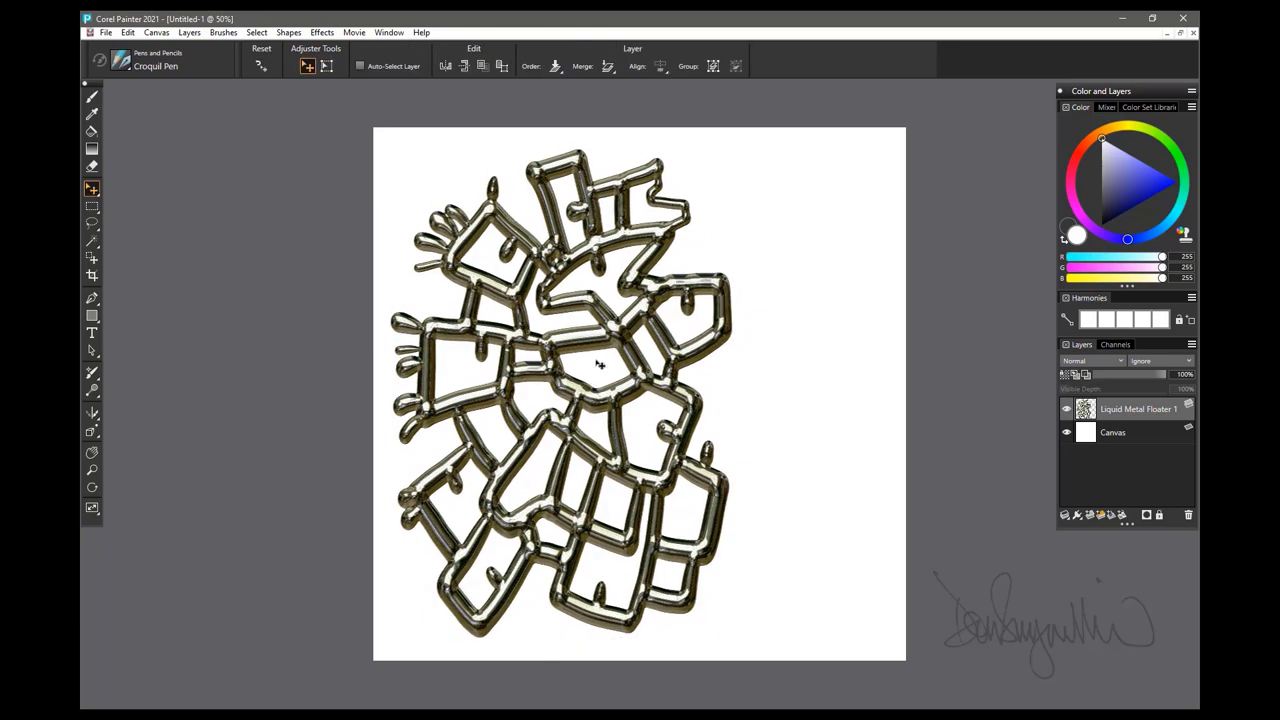
Try mirroring a duplicate of the artwork over the canvas's right side, and delete the duplicate layer.
right_click(1121, 414)
left_click(900, 153)
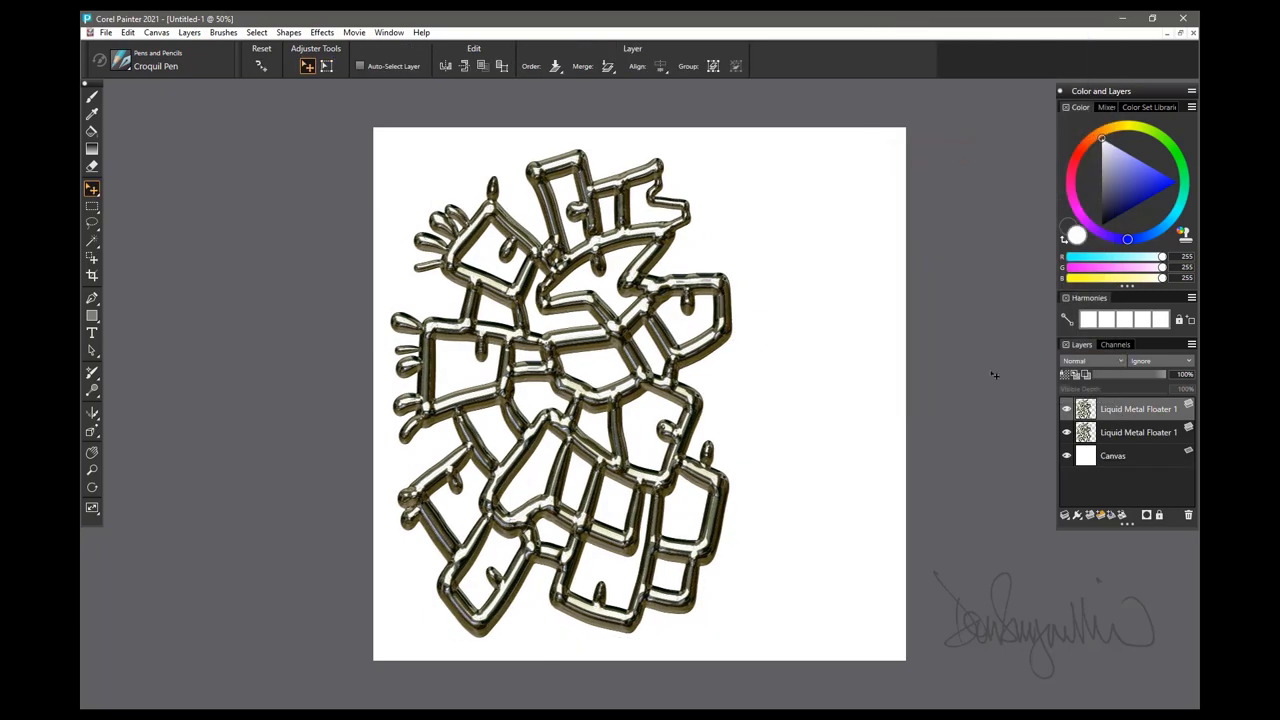
mouse_move(560, 400)
left_mouse_down()
mouse_move(520, 420)
mouse_move(540, 390)
mouse_move(565, 410)
left_mouse_up()
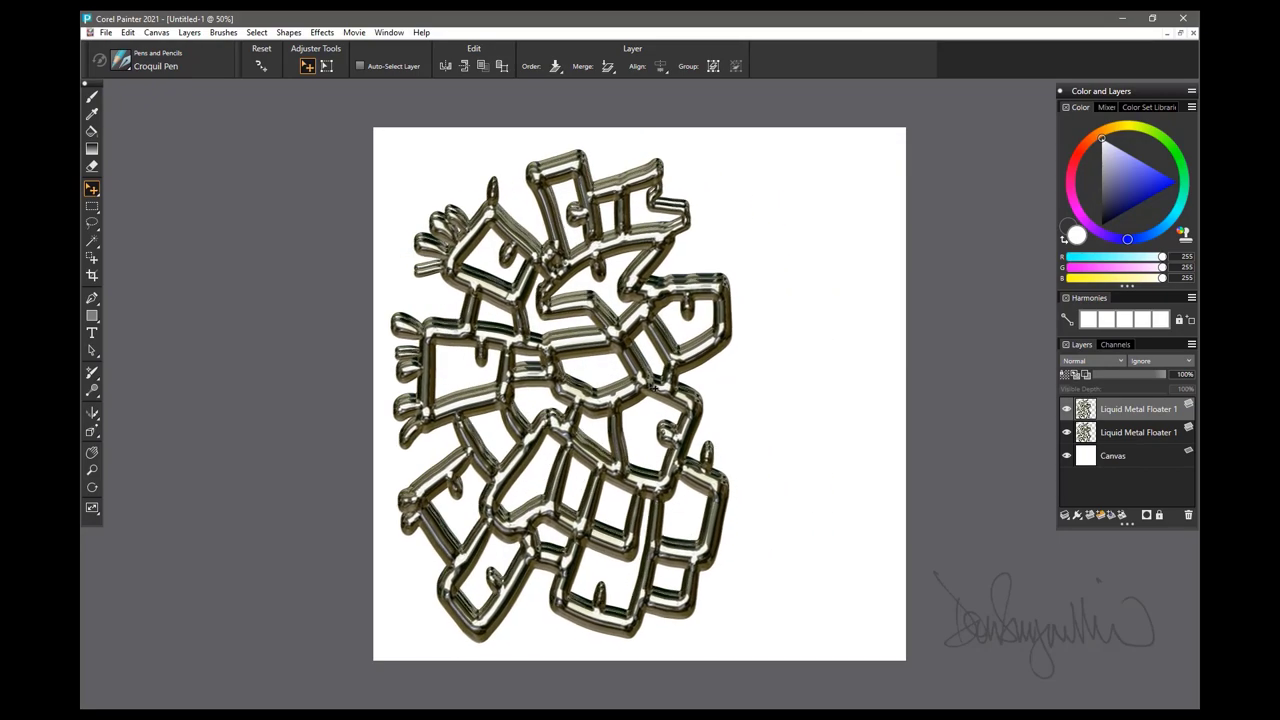
left_click(128, 32)
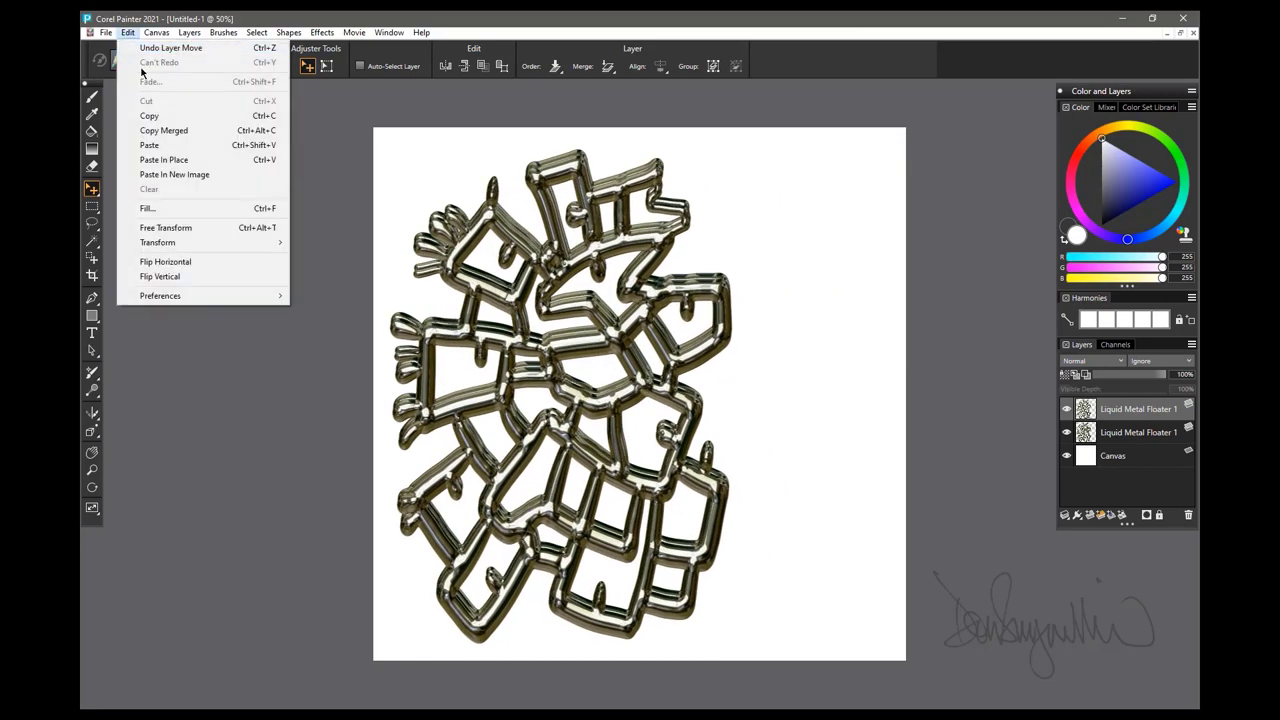
left_click(172, 262)
left_click_drag(552, 381, 702, 396)
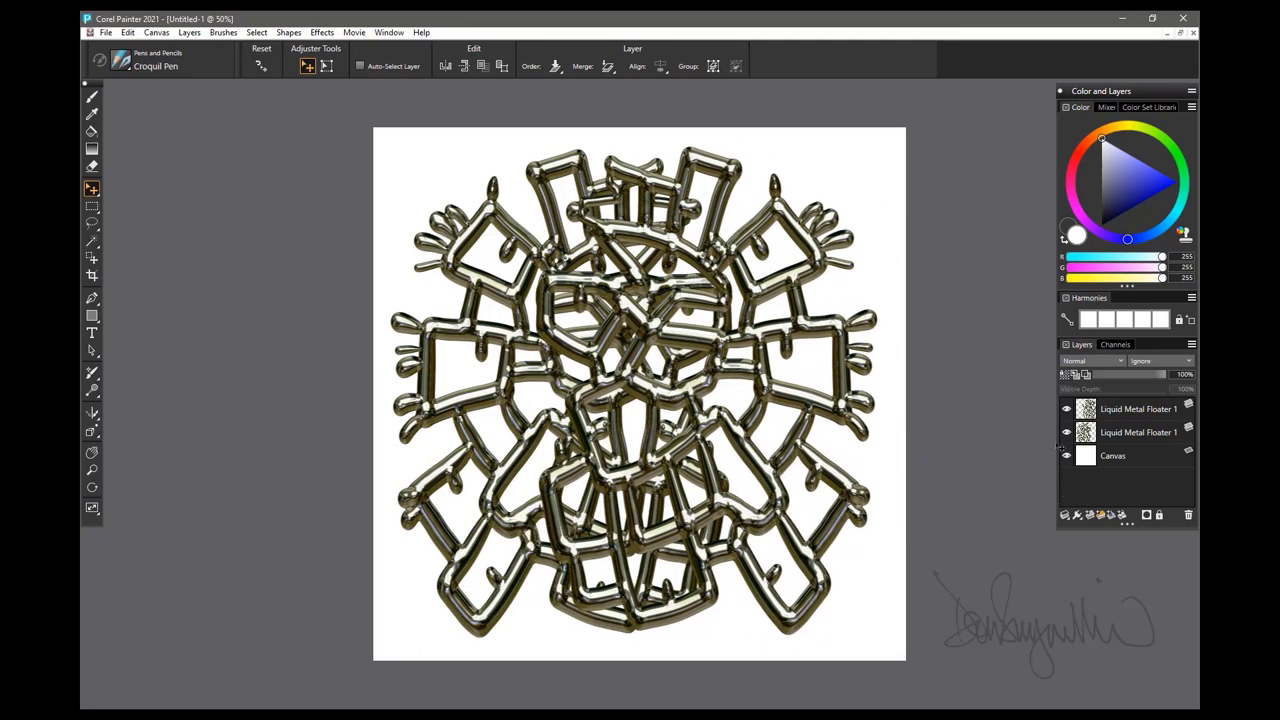
left_click(1189, 515)
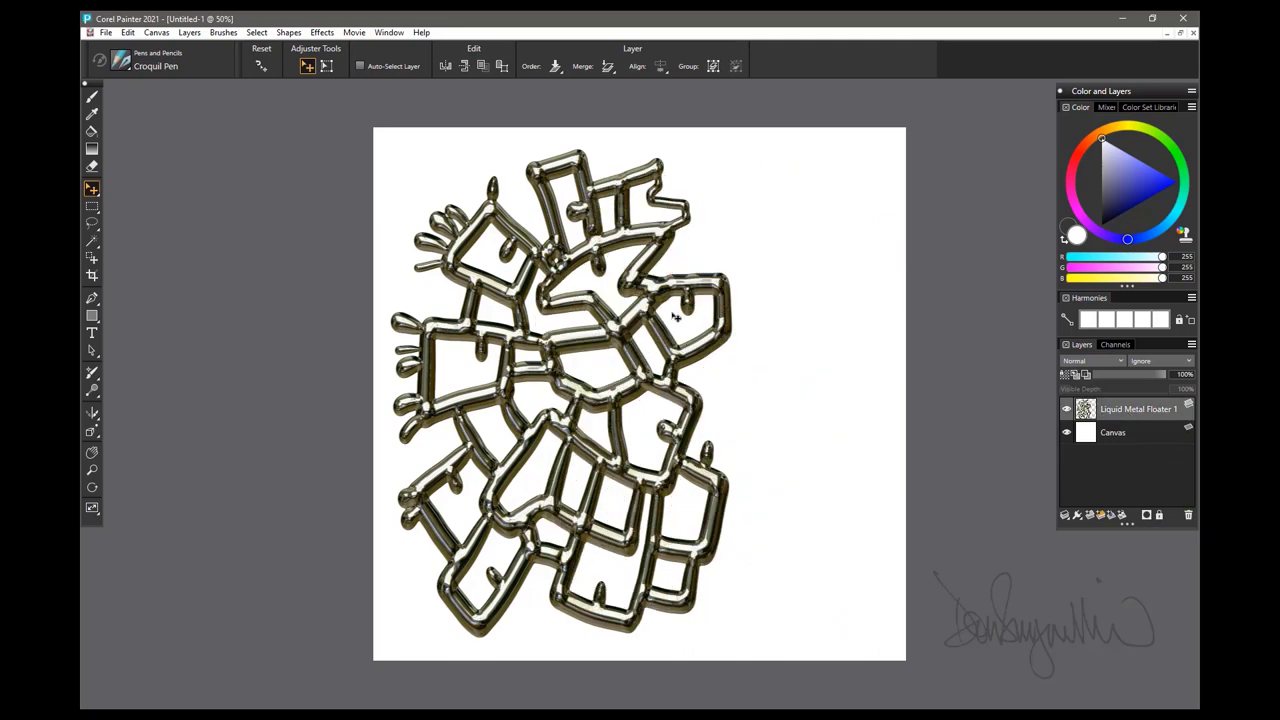
Select the right part of the artwork with a full-height rectangular selection and cut it away along a straight vertical edge.
left_click(91, 206)
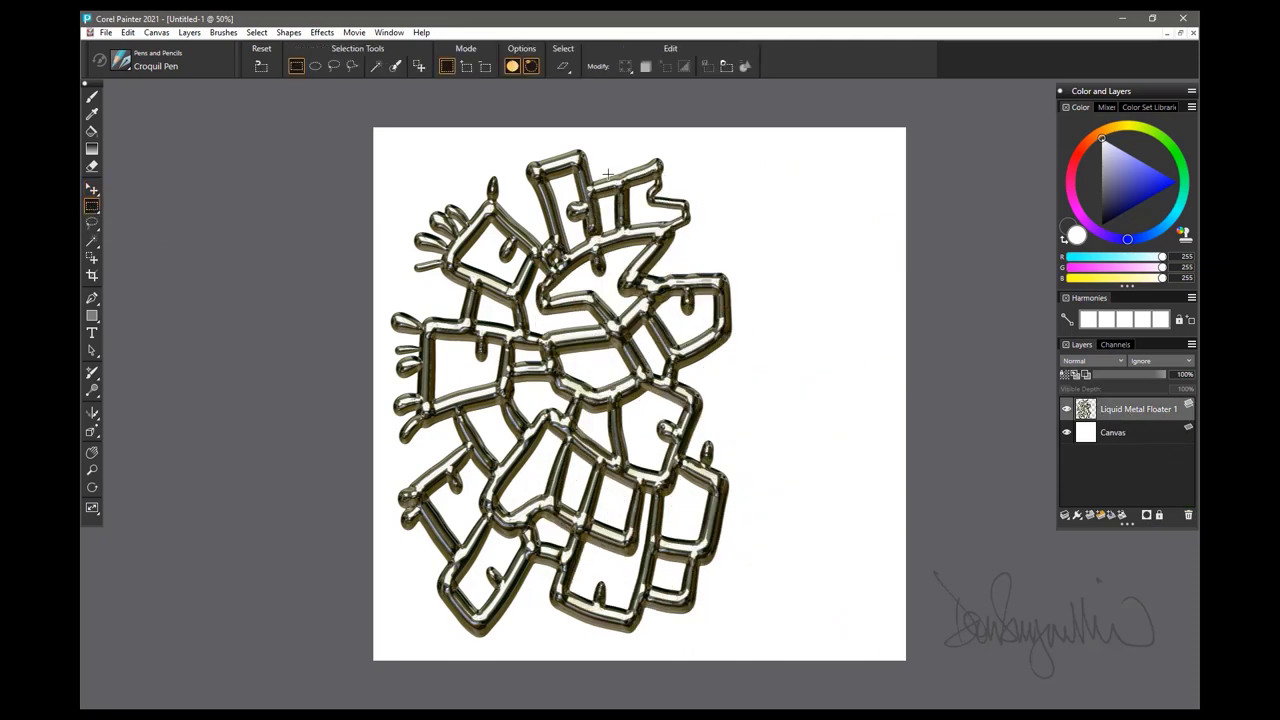
mouse_move(610, 134)
left_mouse_down()
mouse_move(618, 180)
mouse_move(630, 175)
mouse_move(663, 650)
mouse_move(785, 633)
mouse_move(801, 645)
left_mouse_up()
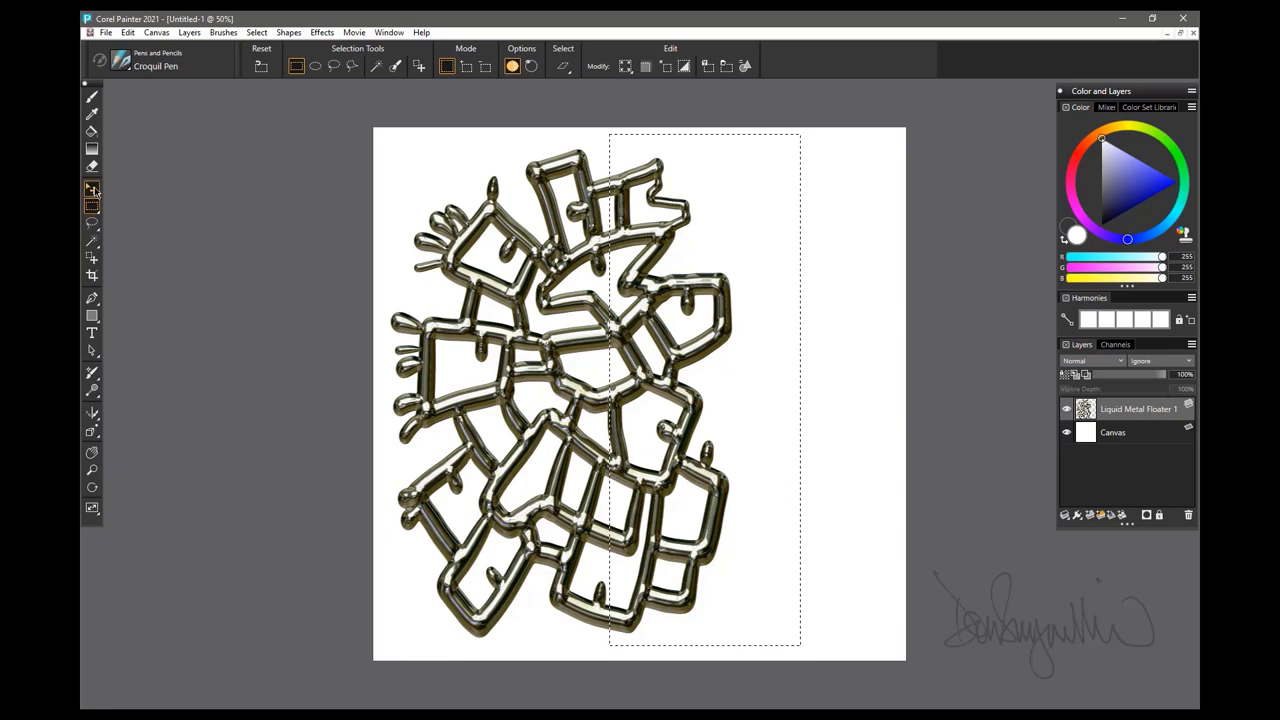
key("f")
key("r")
mouse_move(728, 423)
left_mouse_down()
mouse_move(766, 420)
mouse_move(748, 419)
left_mouse_up()
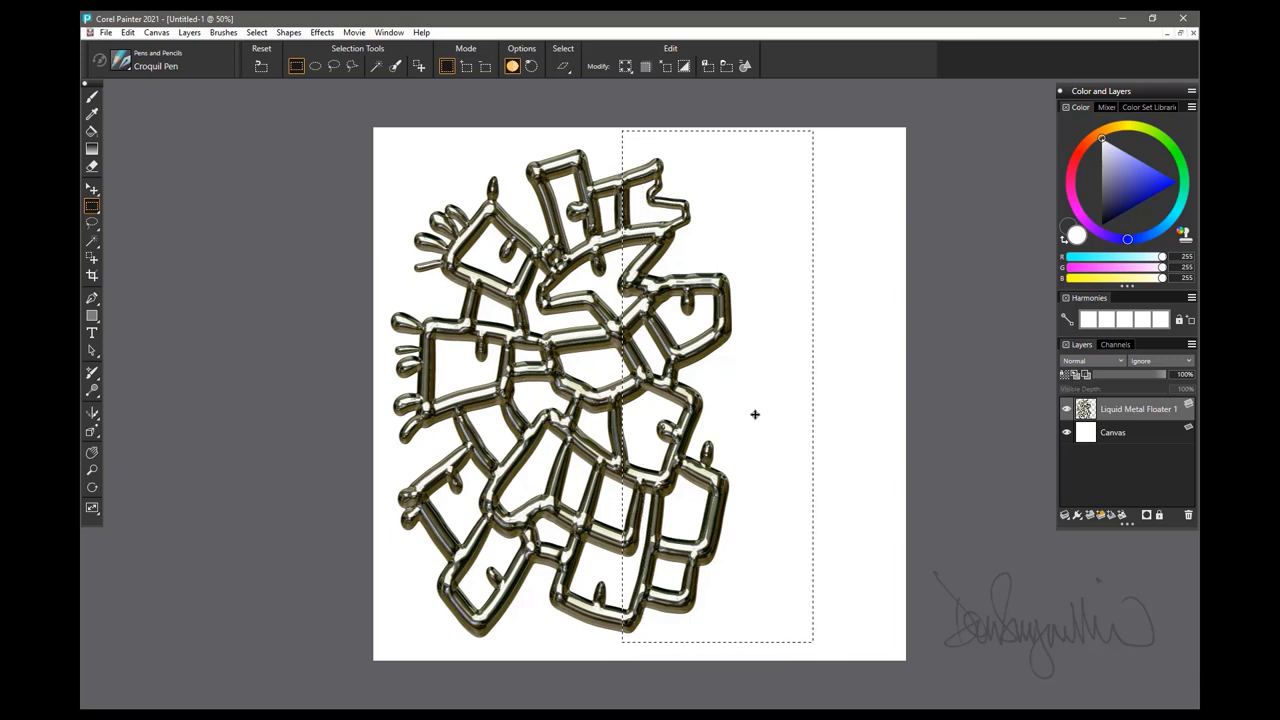
key("ctrl+x")
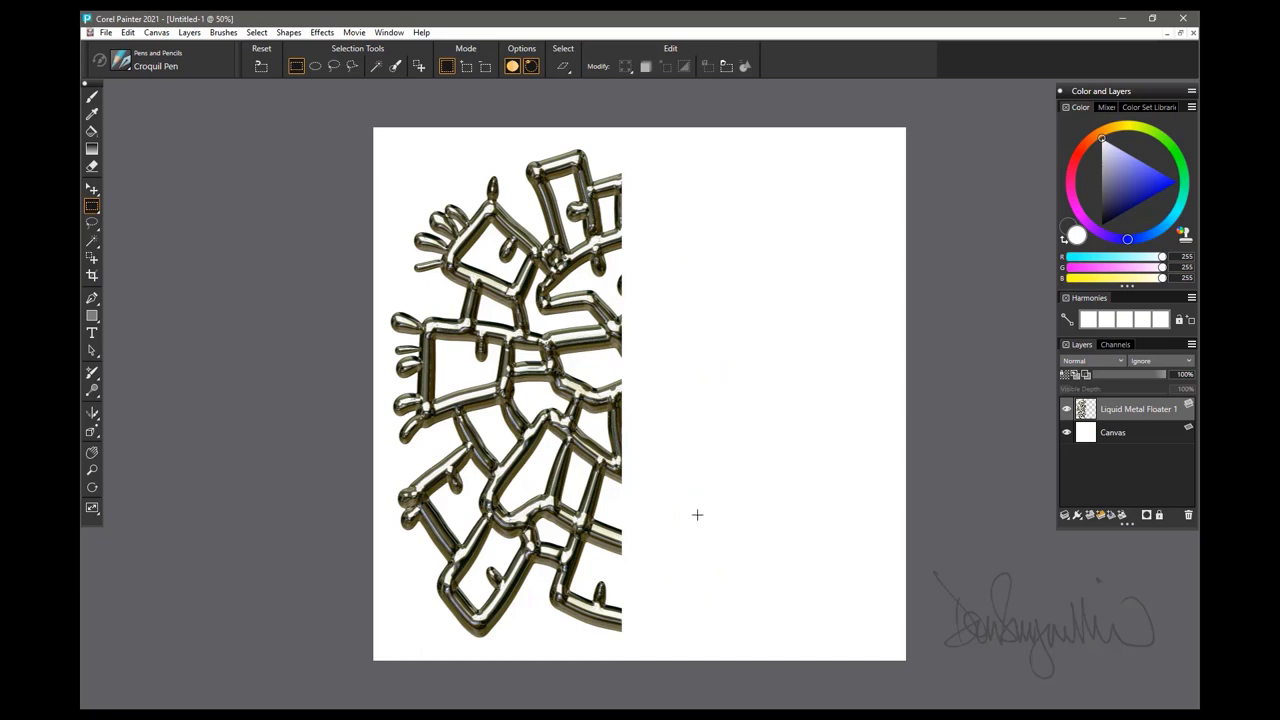
Duplicate the trimmed layer, flip the copy horizontally and align its cut edge with the original's to form a symmetrical design.
right_click(1127, 413)
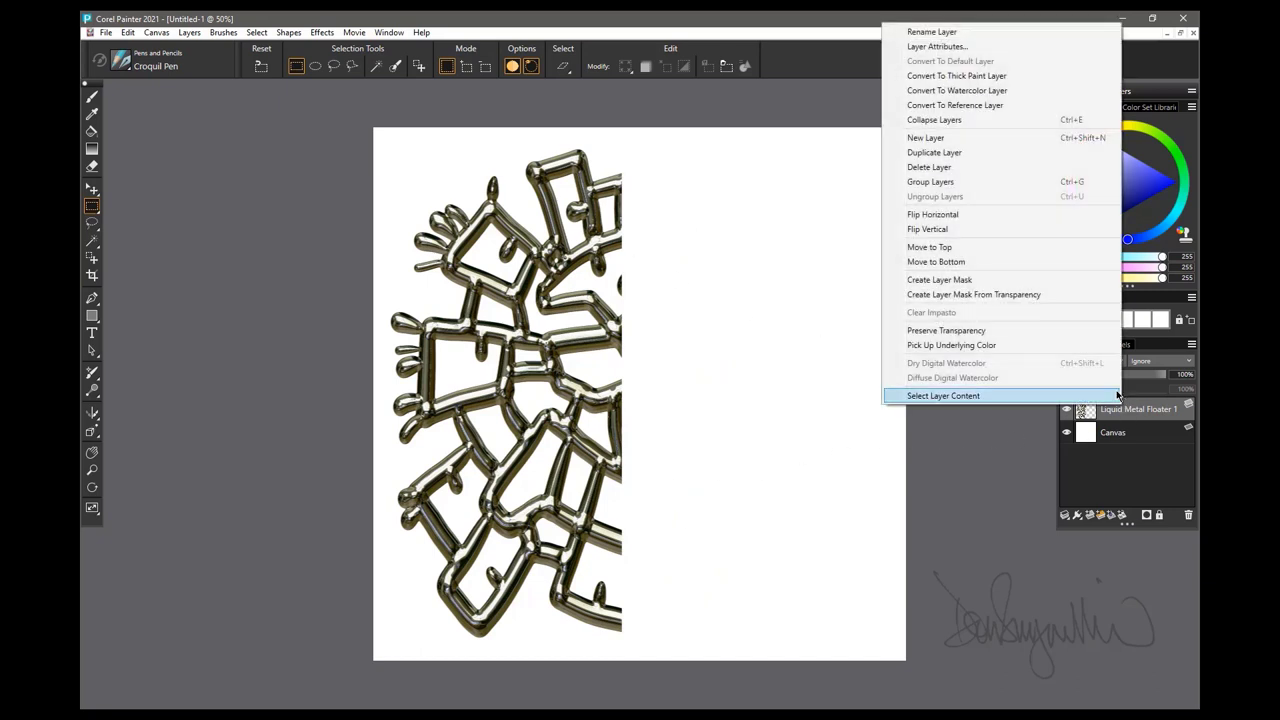
left_click(945, 151)
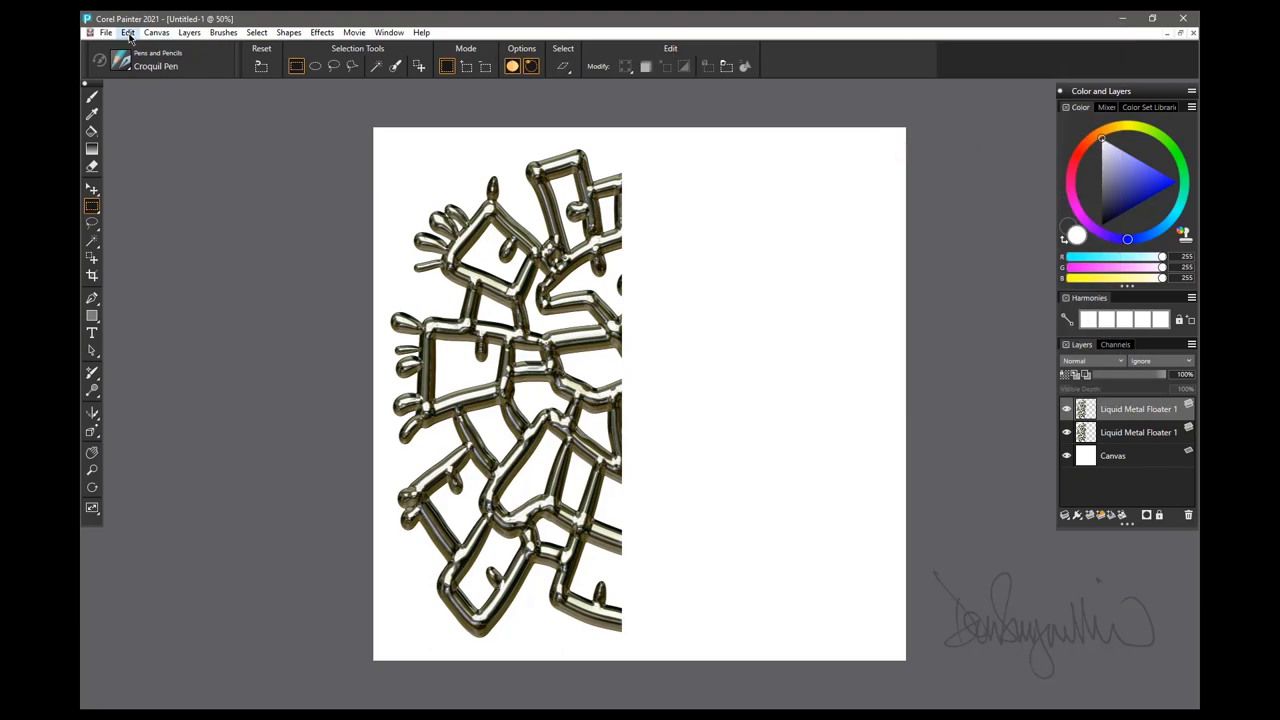
left_click(128, 32)
left_click(172, 263)
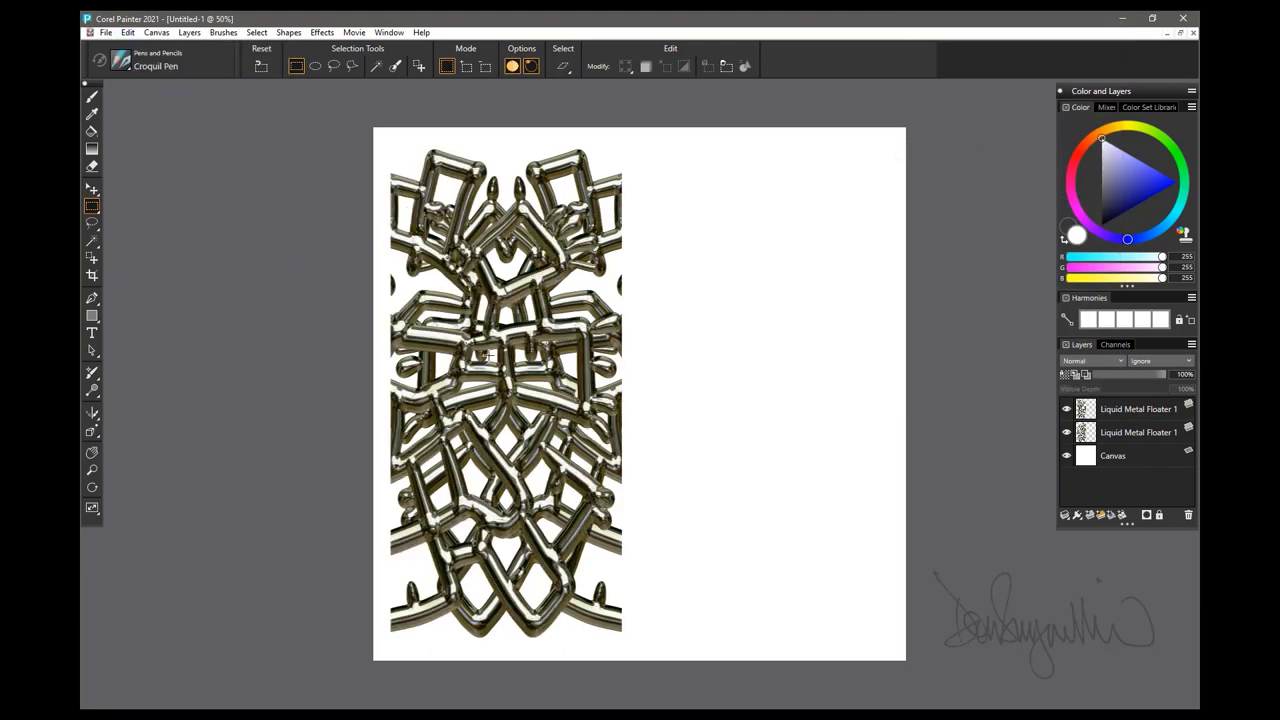
left_click_drag(501, 343, 543, 353)
left_click(91, 189)
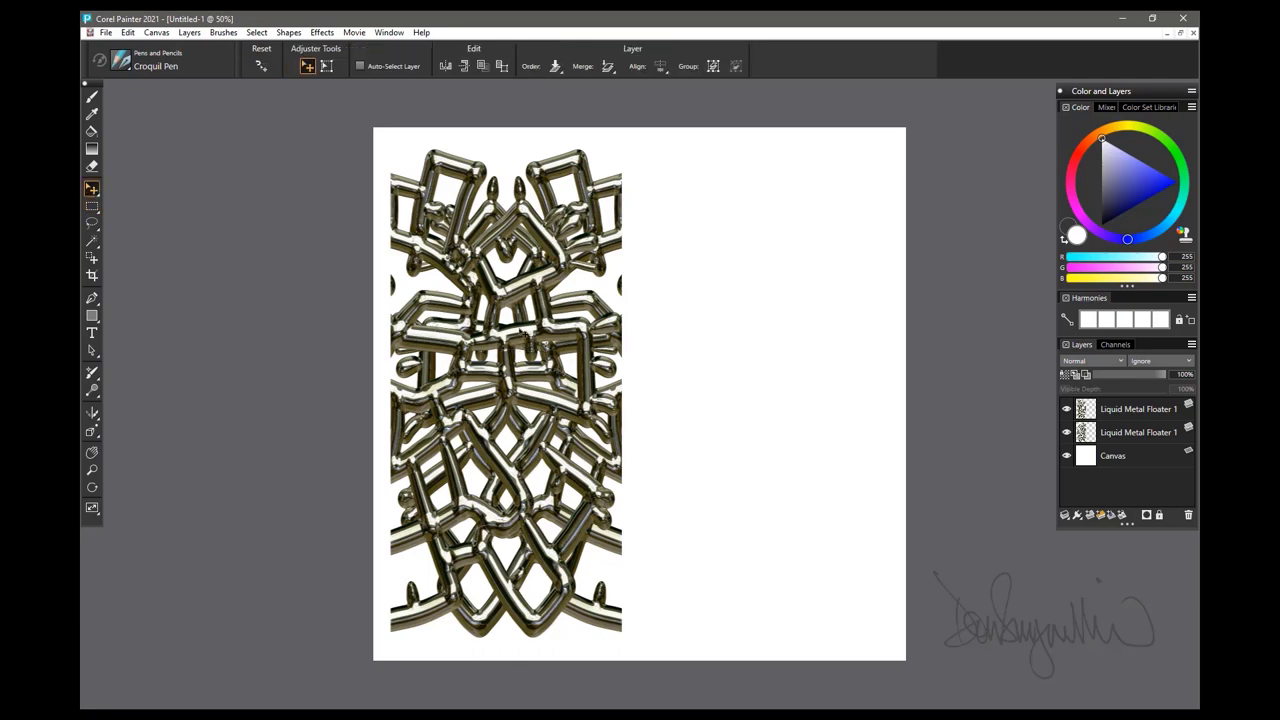
left_click_drag(510, 354, 741, 354)
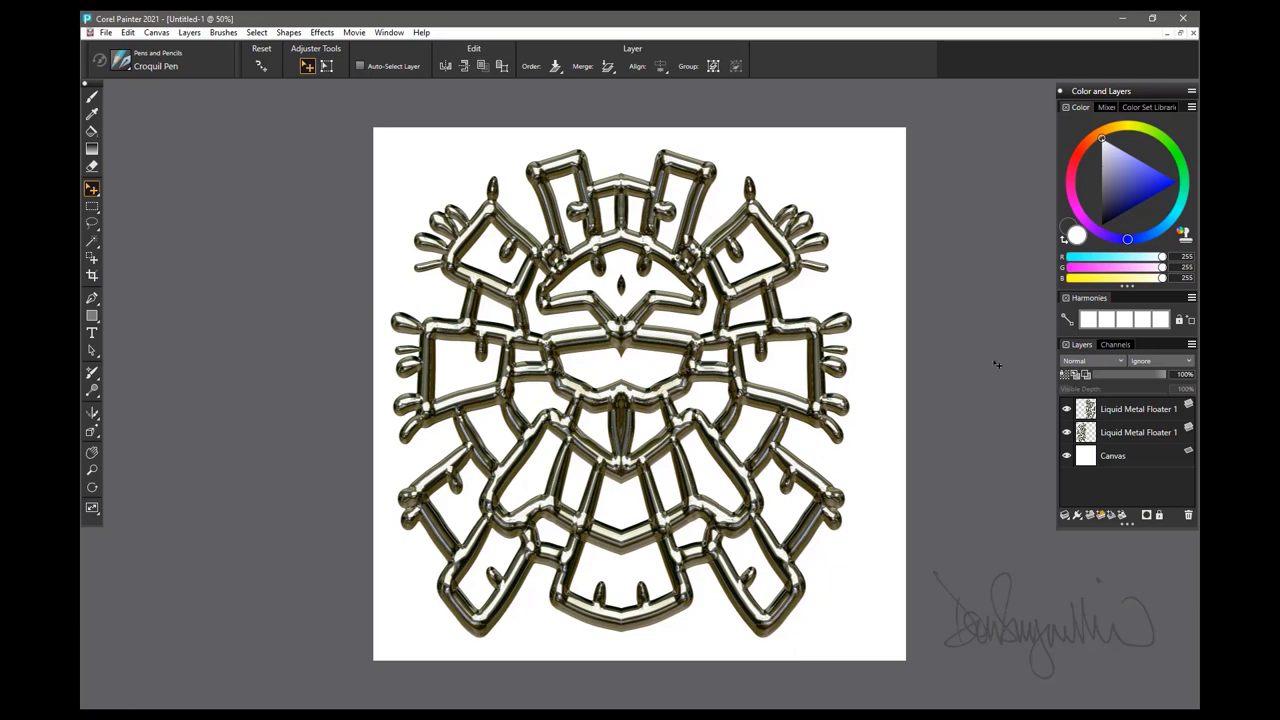
Collapse the two mirrored halves into one layer and center the artwork on the canvas.
left_click(1123, 436, "shift")
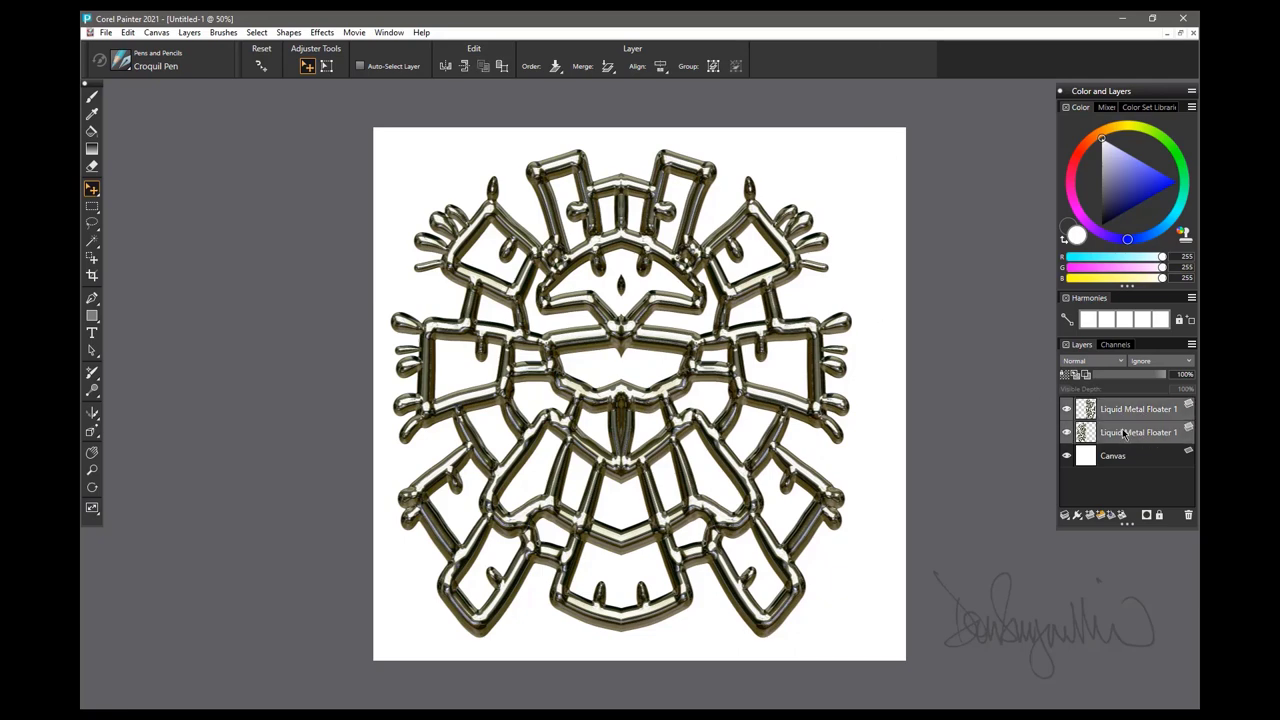
right_click(1123, 432)
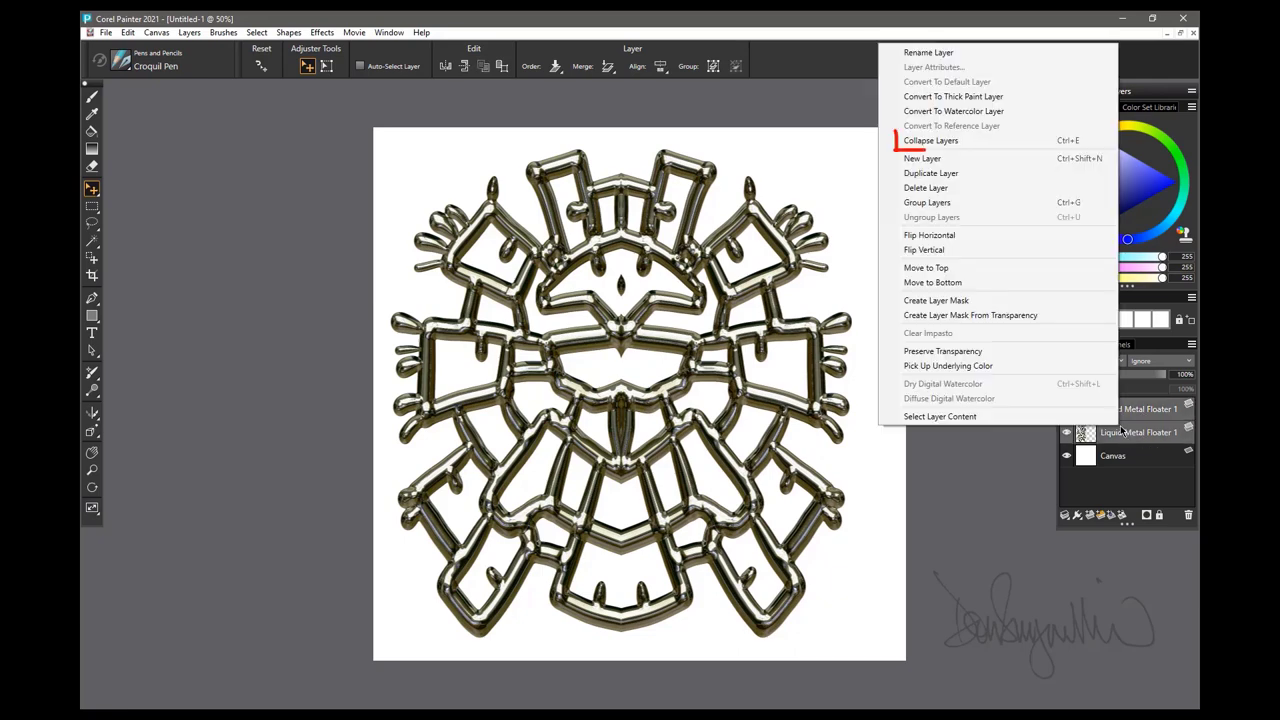
left_click(932, 139)
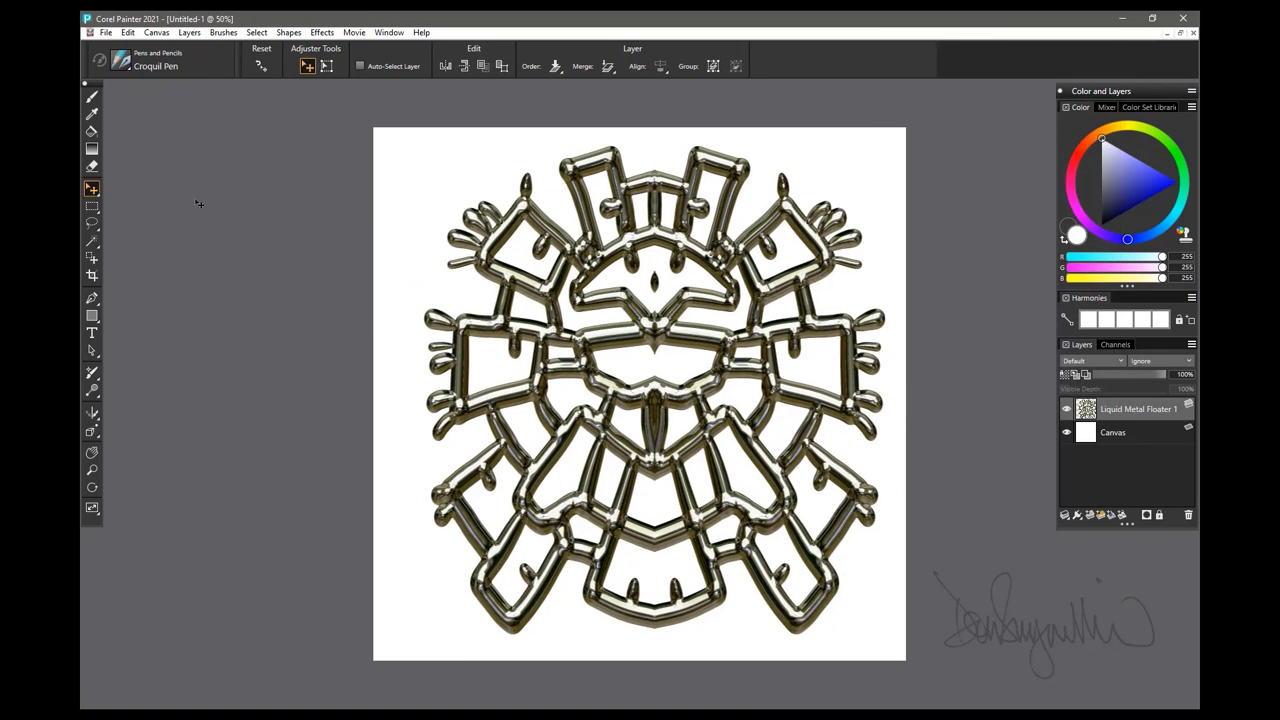
Lasso the pointed tip hanging below the central crossbar junction and delete it.
key("ctrl+plus")
key("ctrl+plus")
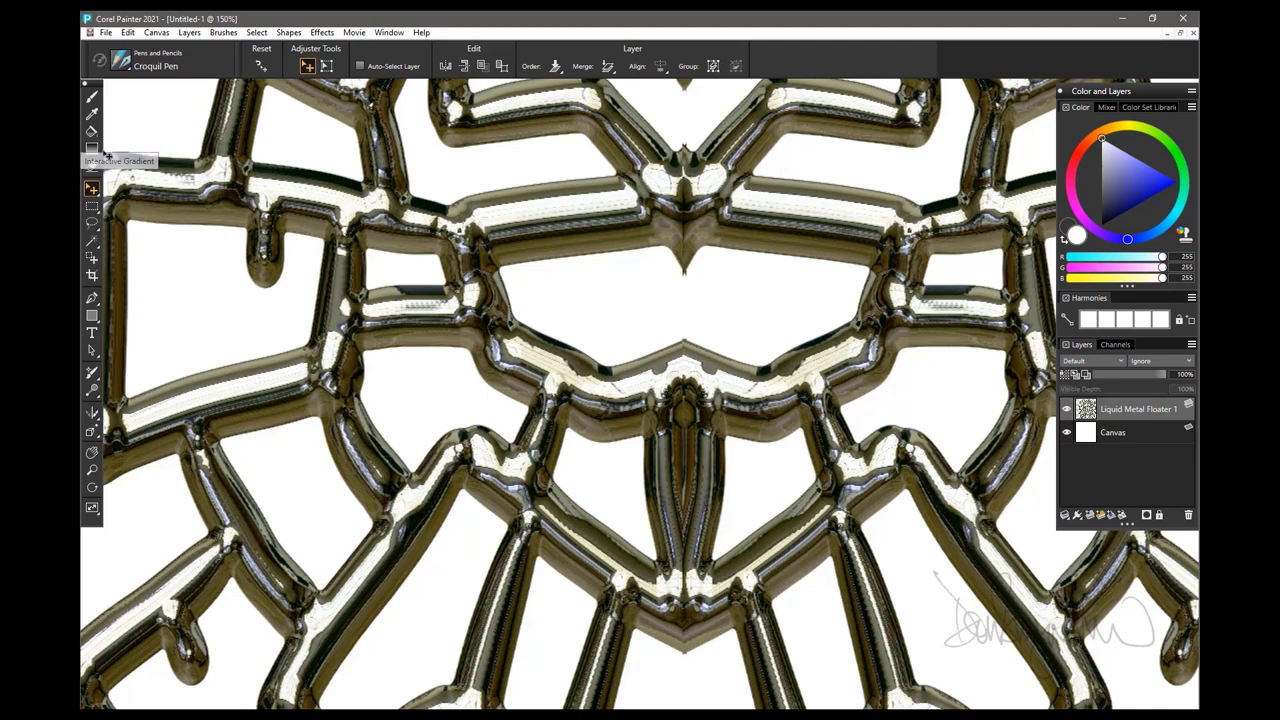
left_click(91, 222)
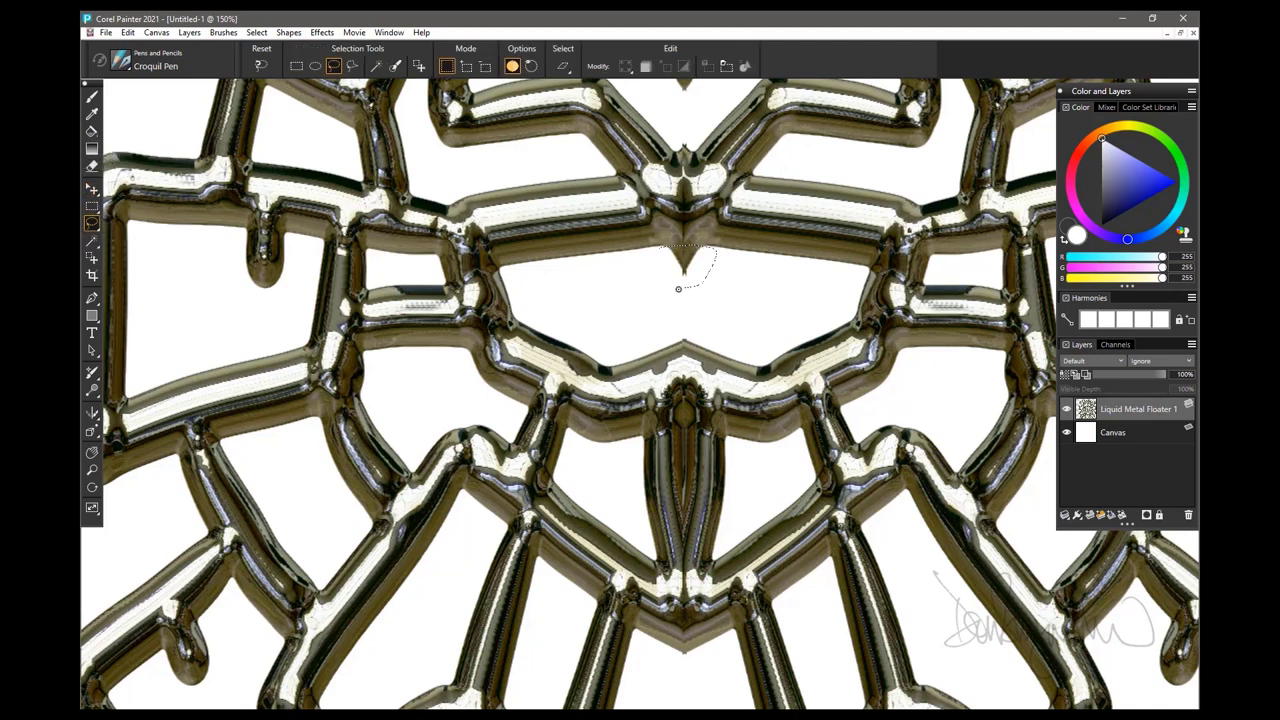
left_click_drag(678, 289, 662, 266)
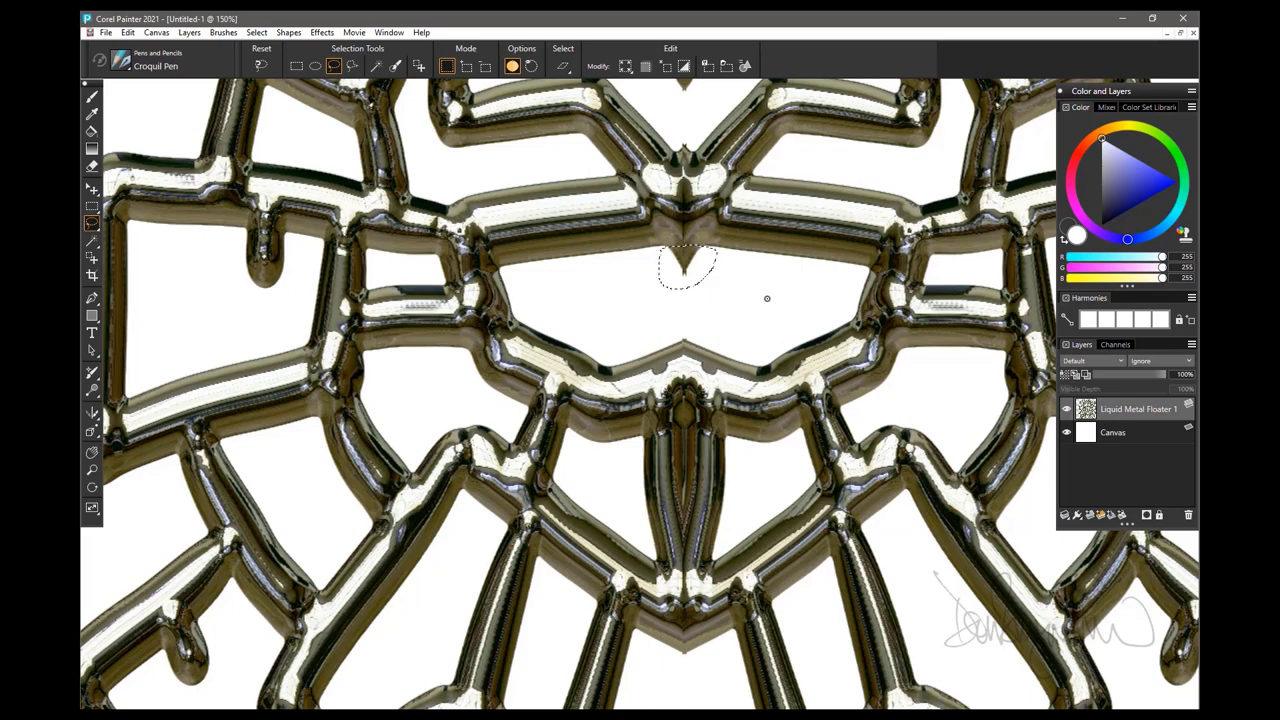
key("Delete")
Lasso the isolated diamond-shaped metal fragment inside the upper central cell and delete it.
mouse_move(677, 296)
left_mouse_down()
mouse_move(654, 317)
mouse_move(637, 465)
left_mouse_up()
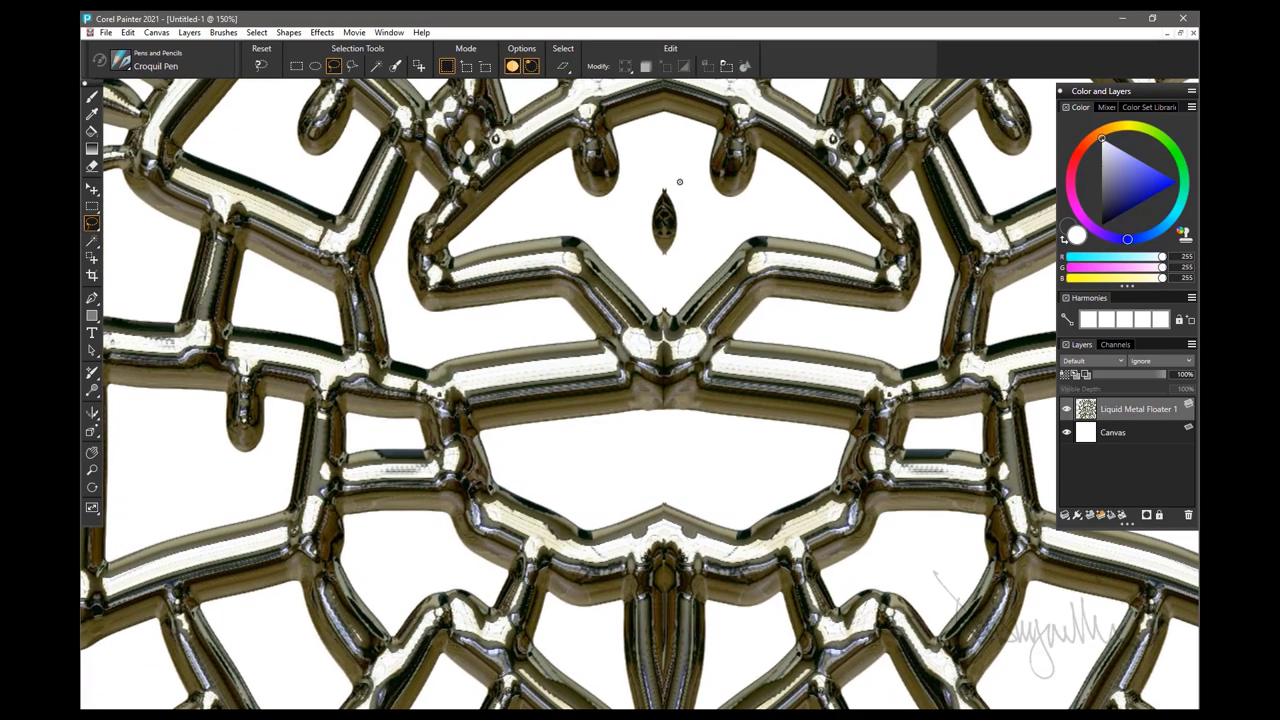
mouse_move(680, 182)
left_mouse_down()
mouse_move(630, 219)
mouse_move(707, 211)
mouse_move(693, 291)
left_mouse_up()
key("Delete")
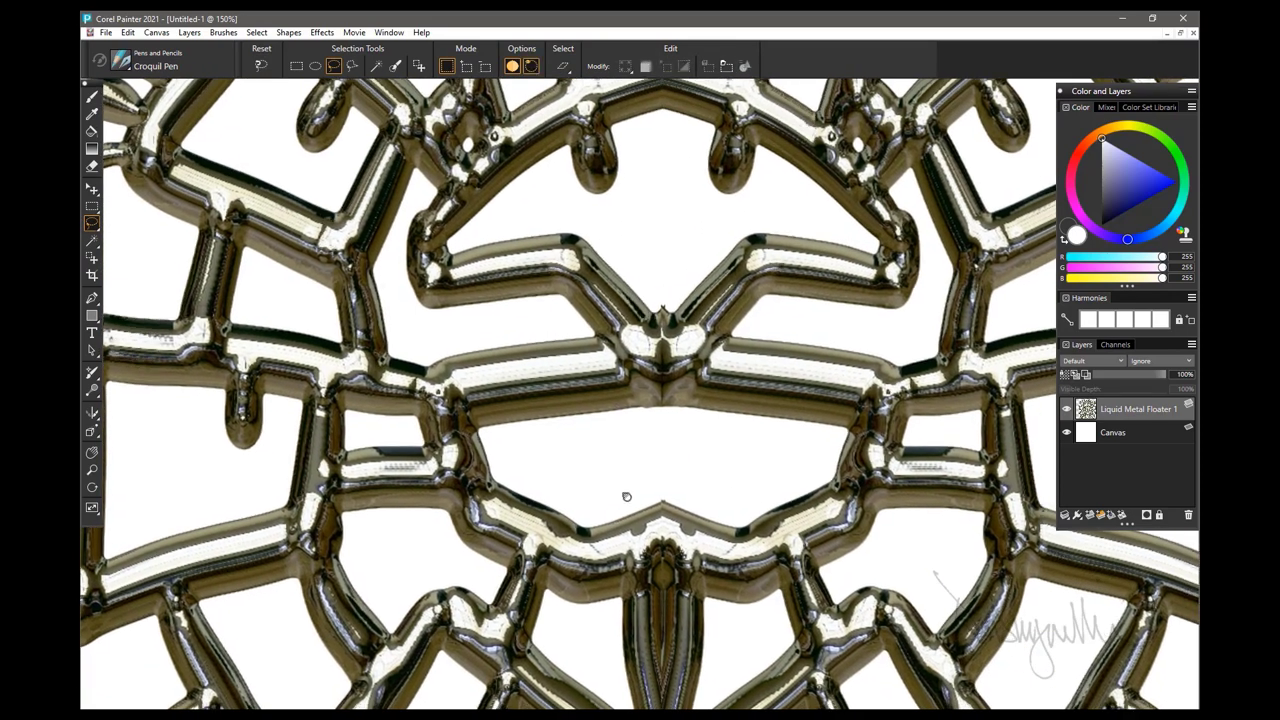
Lasso the pointed tip hanging below the lower central junction, under the beak shape, and delete it.
left_click_drag(626, 494, 649, 189)
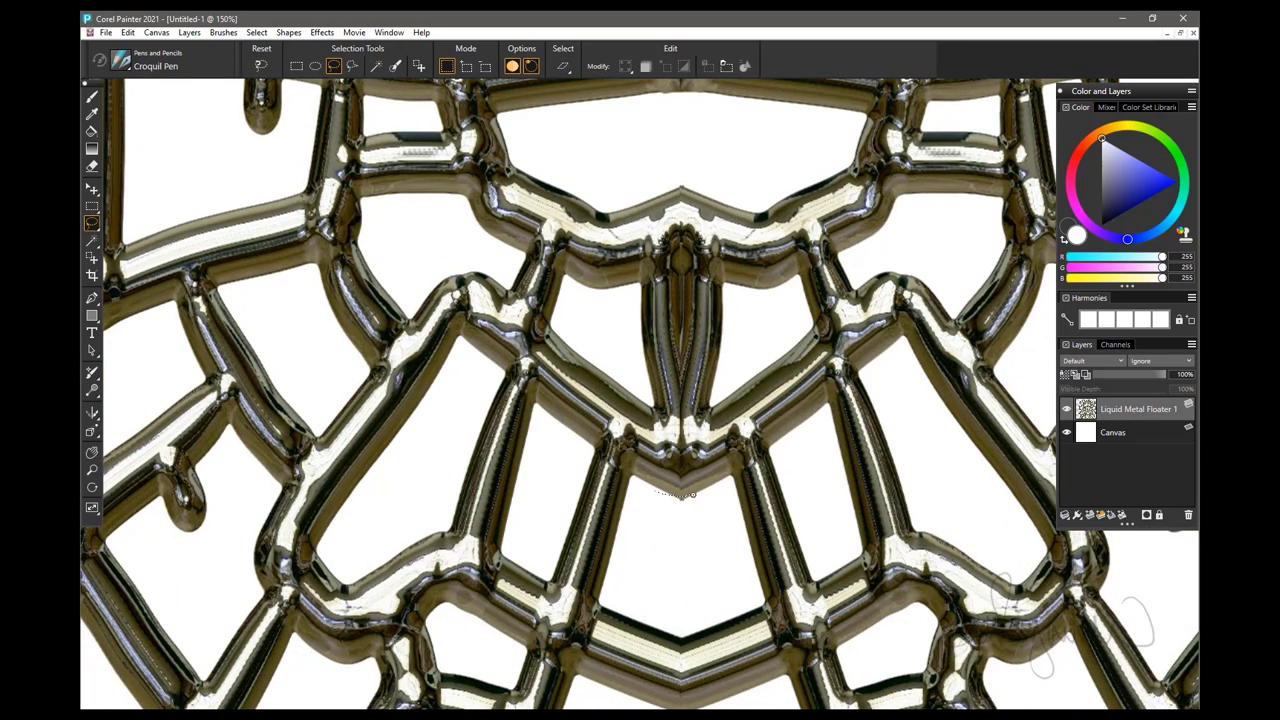
left_click_drag(695, 514, 655, 494)
left_click_drag(685, 567, 665, 330)
scroll(665, 330, "down", 4)
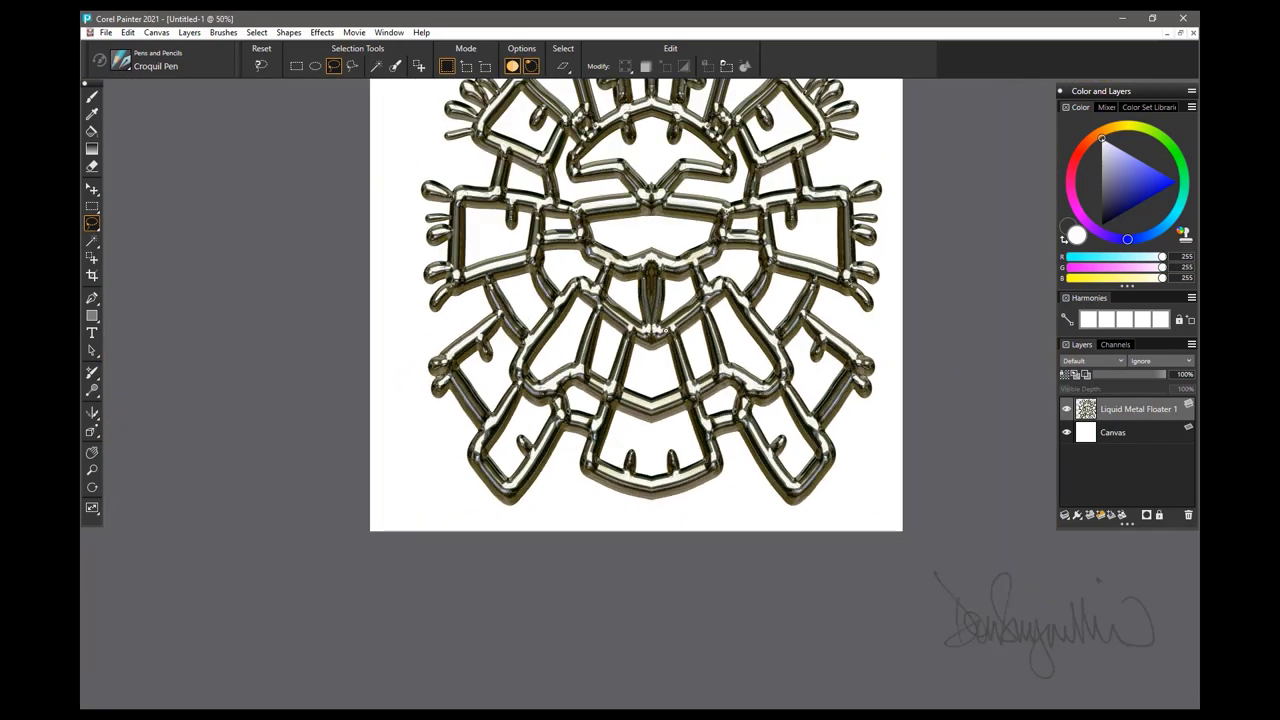
Reposition the Liquid Metal artwork with the Layer Adjuster so it sits centered on the canvas.
left_click_drag(655, 328, 637, 405)
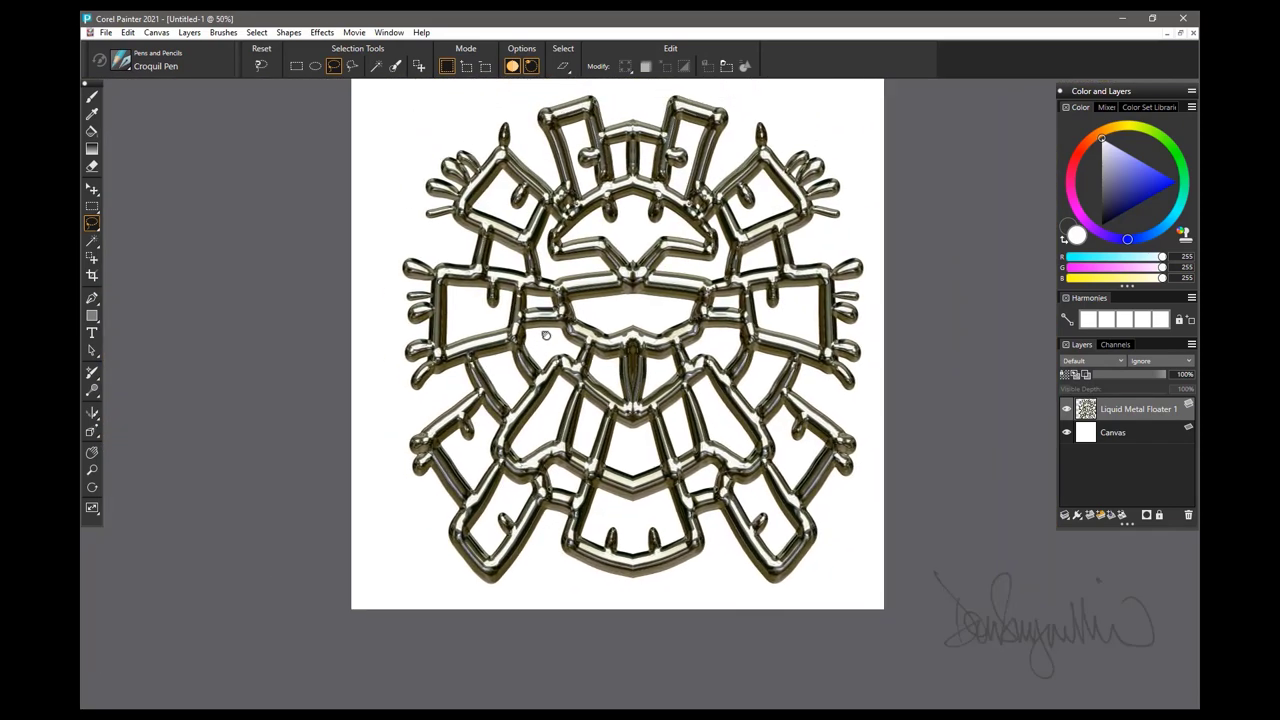
left_click(92, 189)
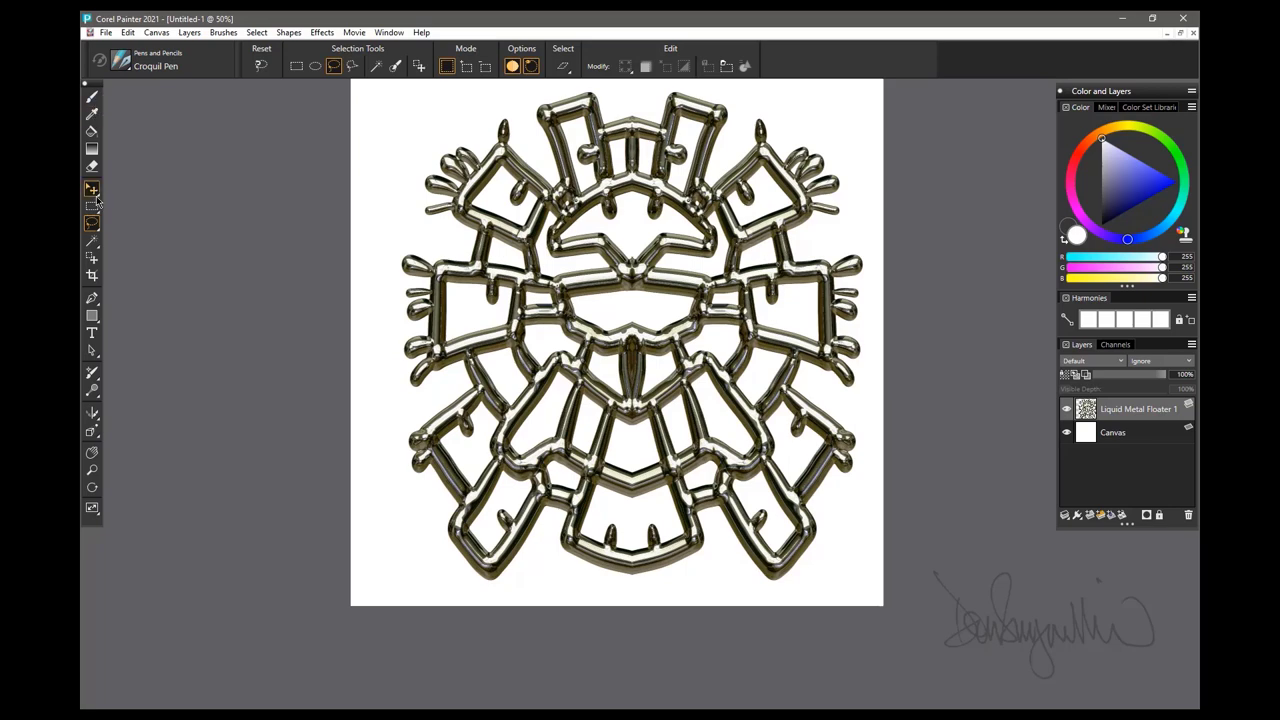
mouse_move(661, 347)
left_mouse_down()
mouse_move(650, 341)
mouse_move(660, 379)
mouse_move(674, 335)
left_mouse_up()
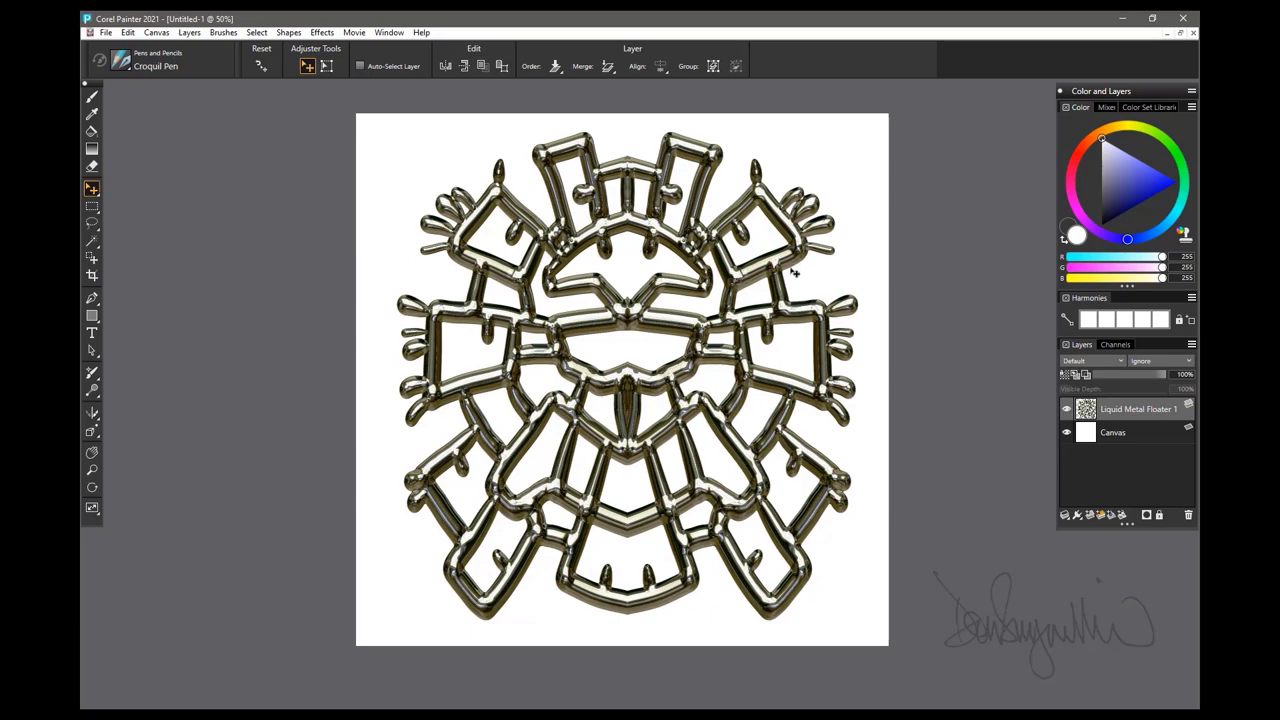
Select all enclosed cells with the Magic Wand, fill them with blue-violet (RGB 79, 79, 201) on a new layer, and deselect.
left_click(92, 240)
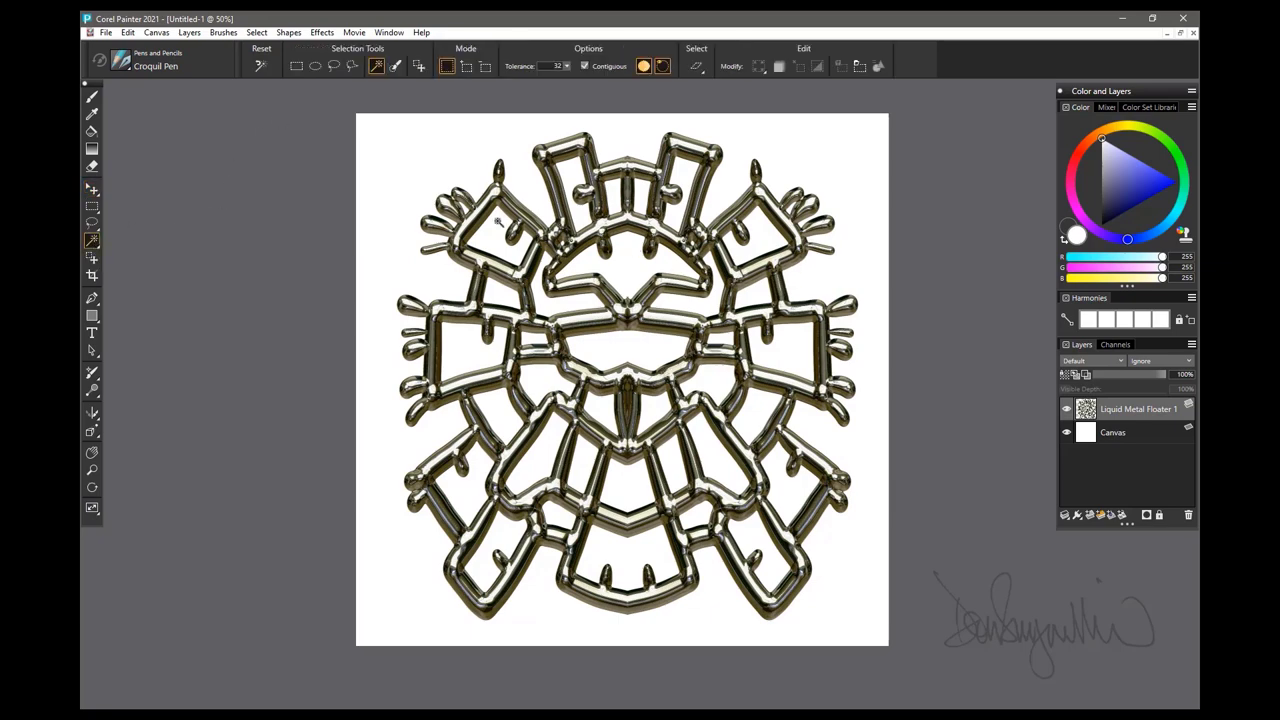
left_click(489, 237)
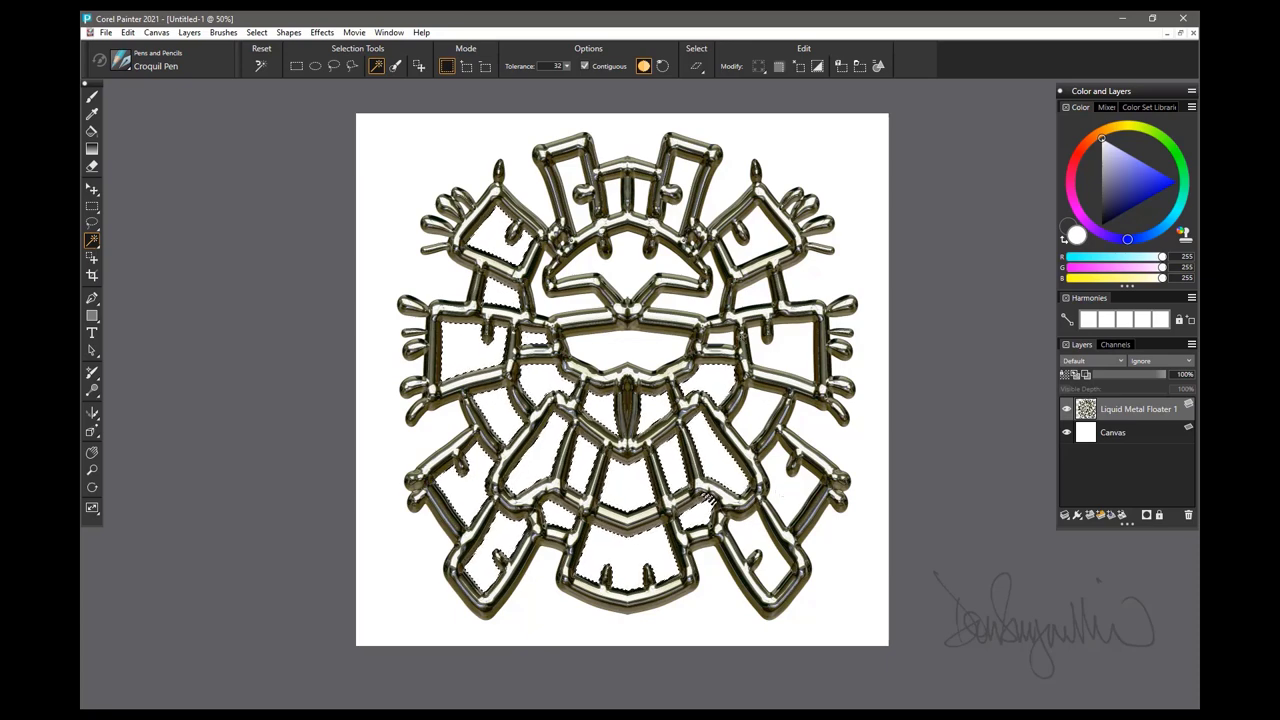
left_click(623, 258, "shift")
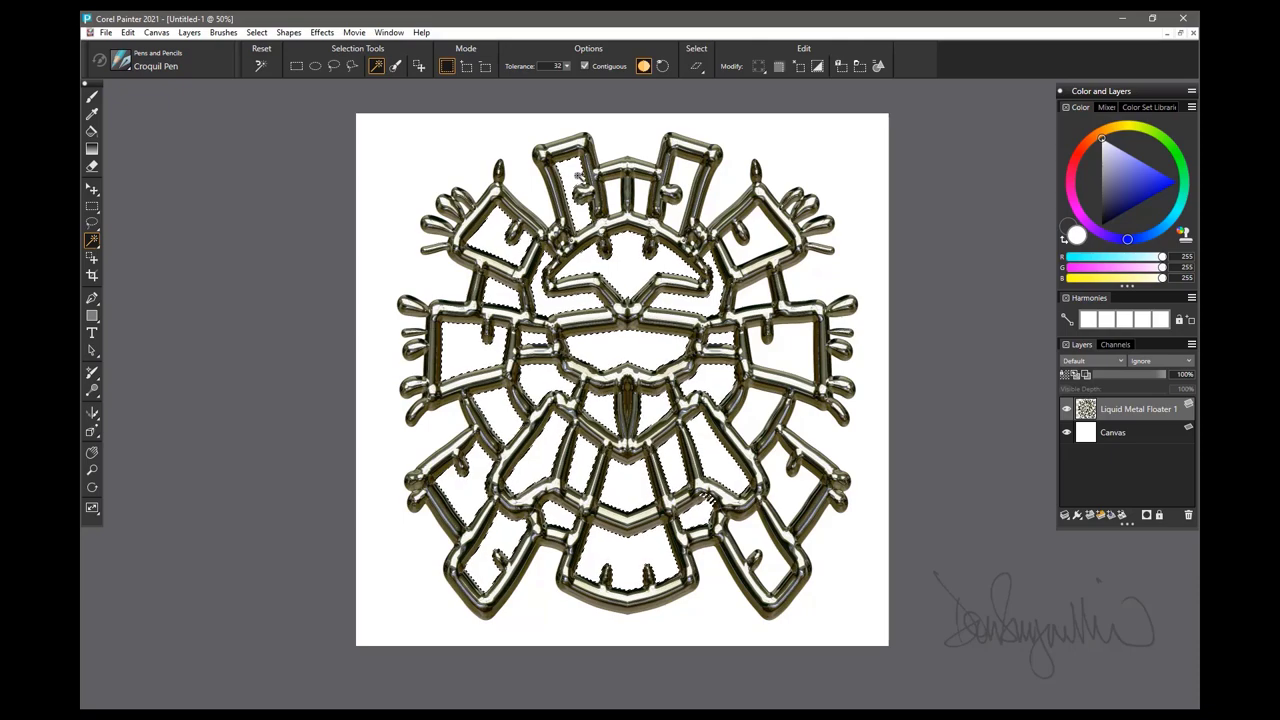
left_click(614, 194, "shift")
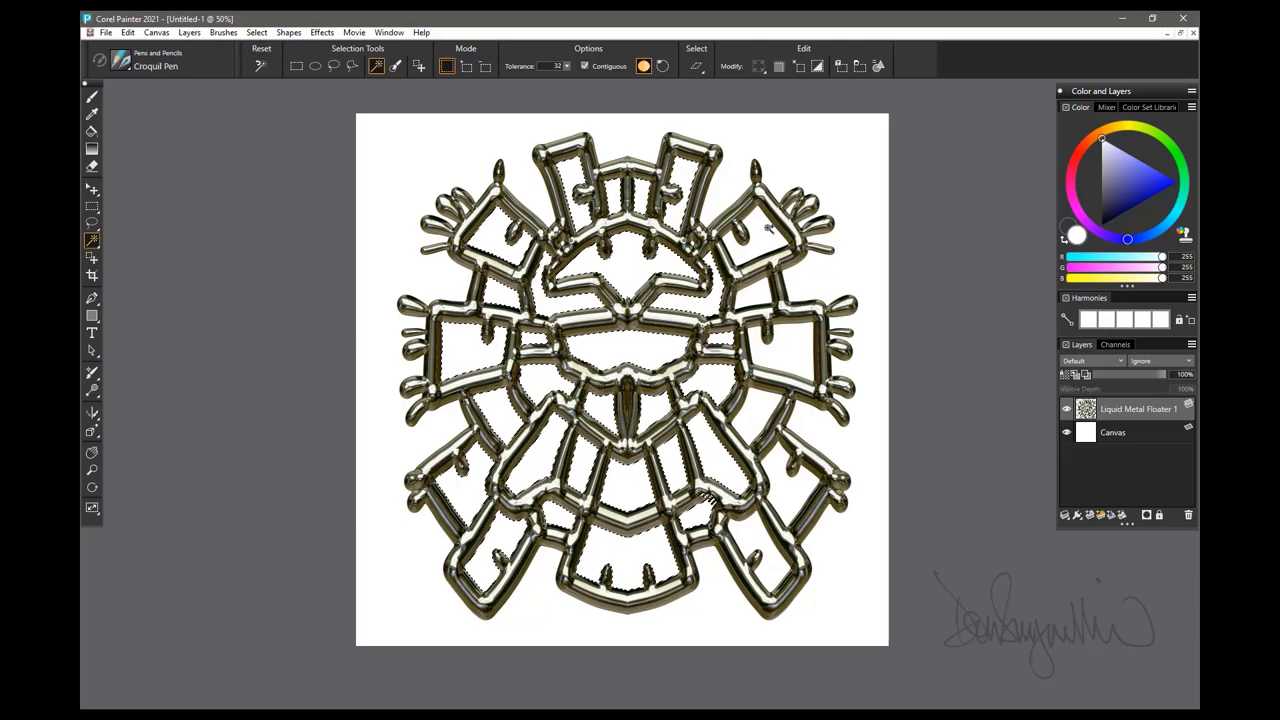
left_click(682, 190, "shift")
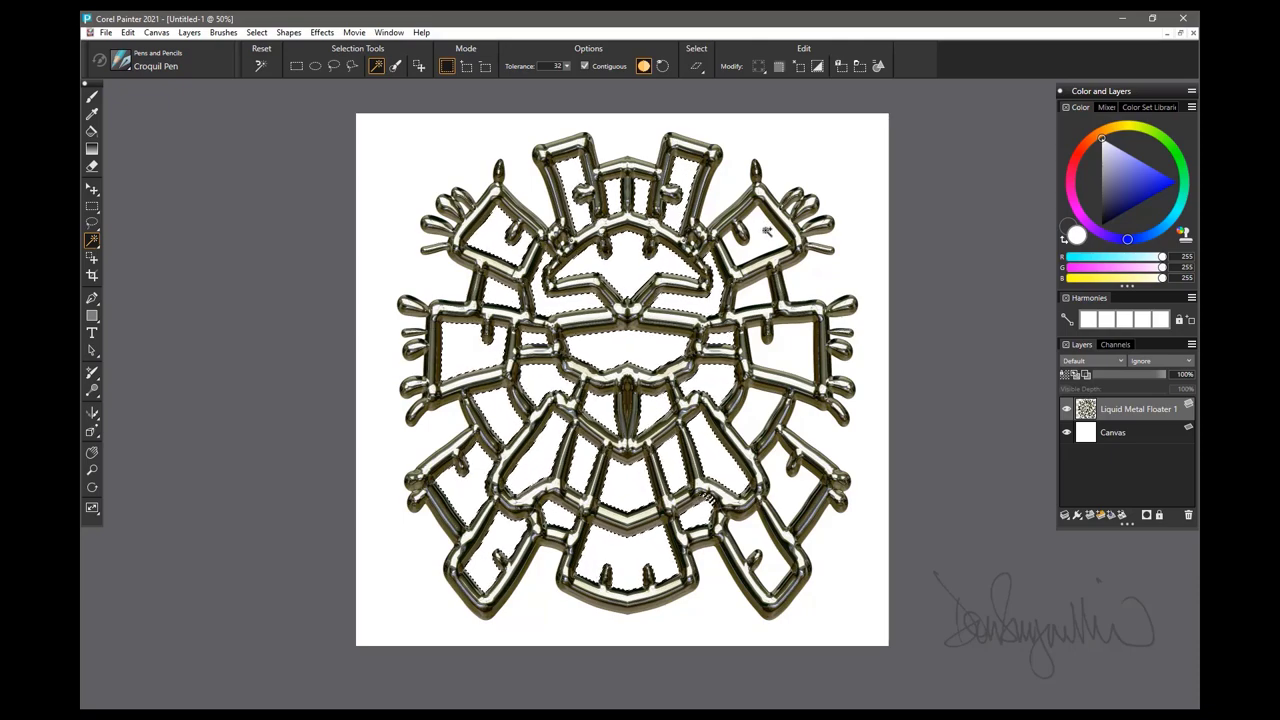
left_click(771, 405, "shift")
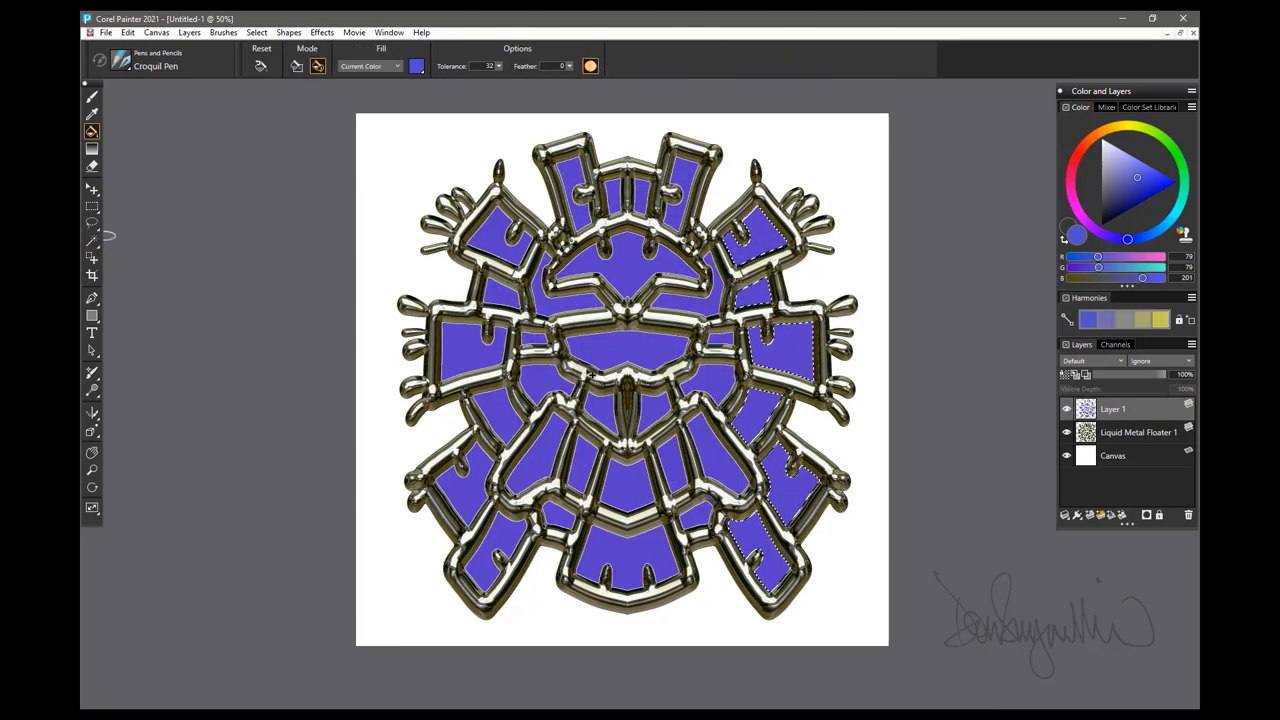
key("ctrl+d")
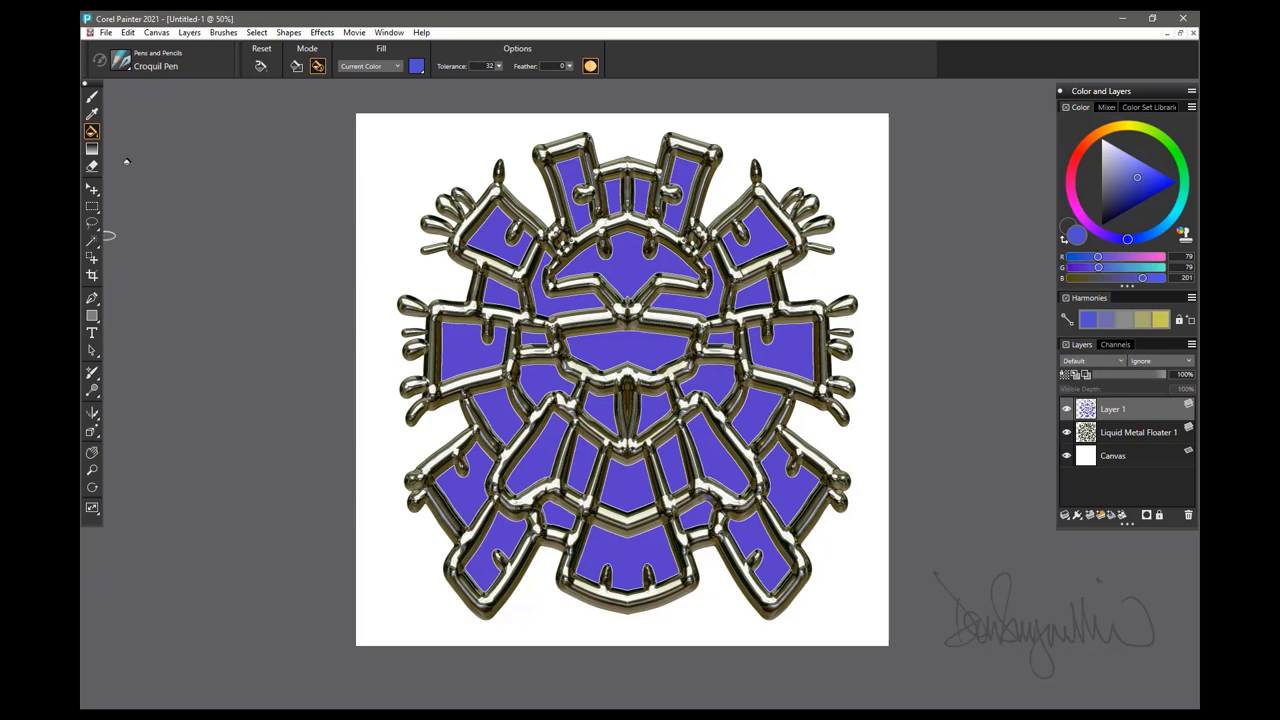
Select the two tall crown cells, the small upper and lower side cells and the narrow lower-central pair with the Magic Wand on Layer 1.
left_click(91, 240)
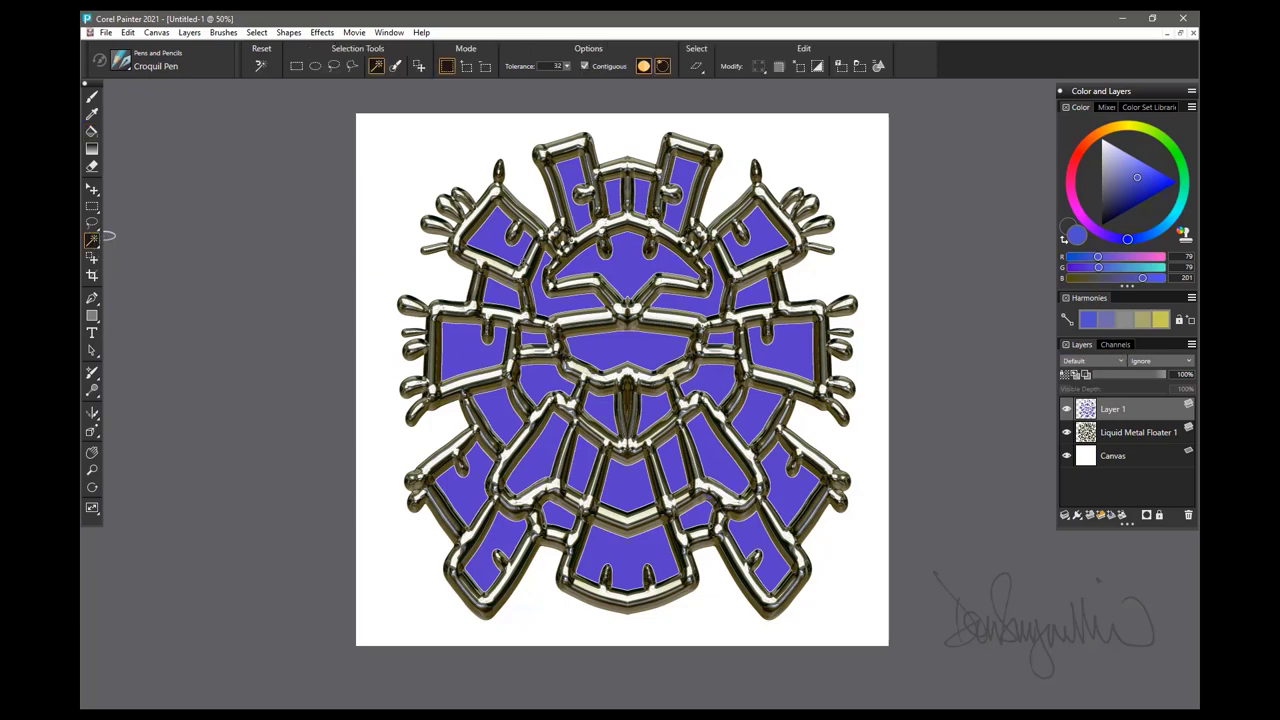
left_click(502, 295)
left_click(676, 215, "shift")
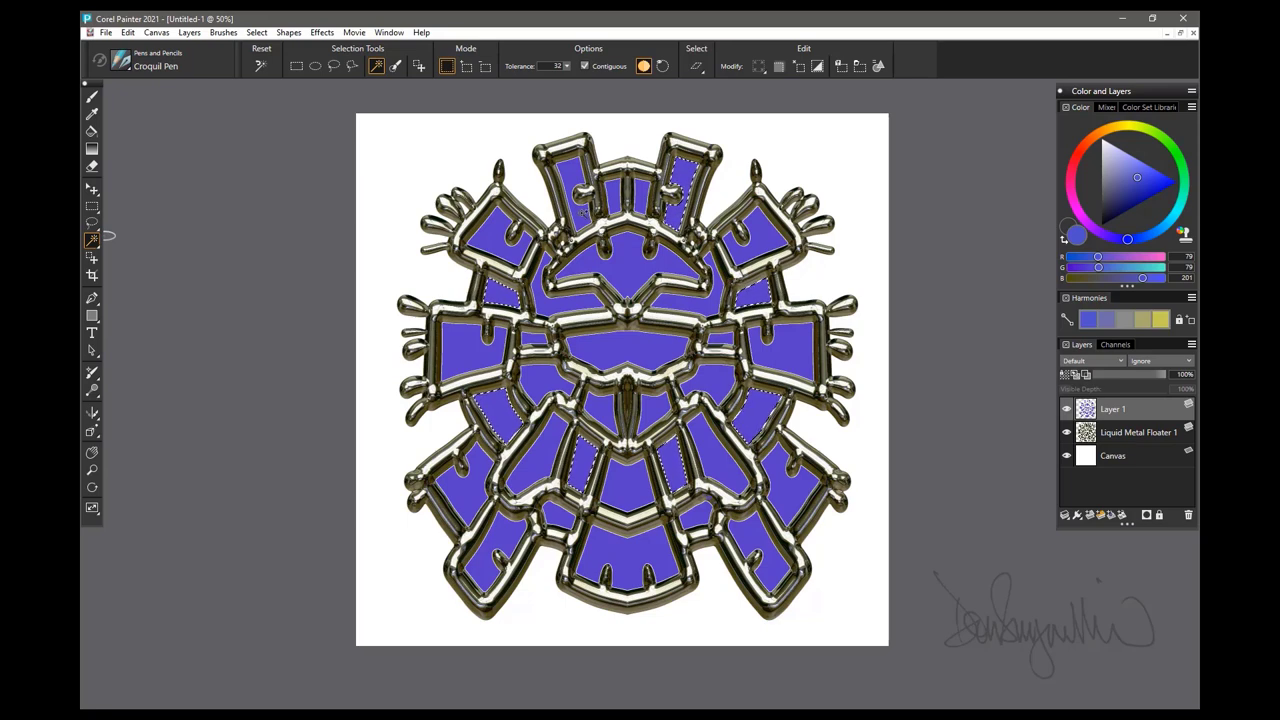
left_click(580, 195, "shift")
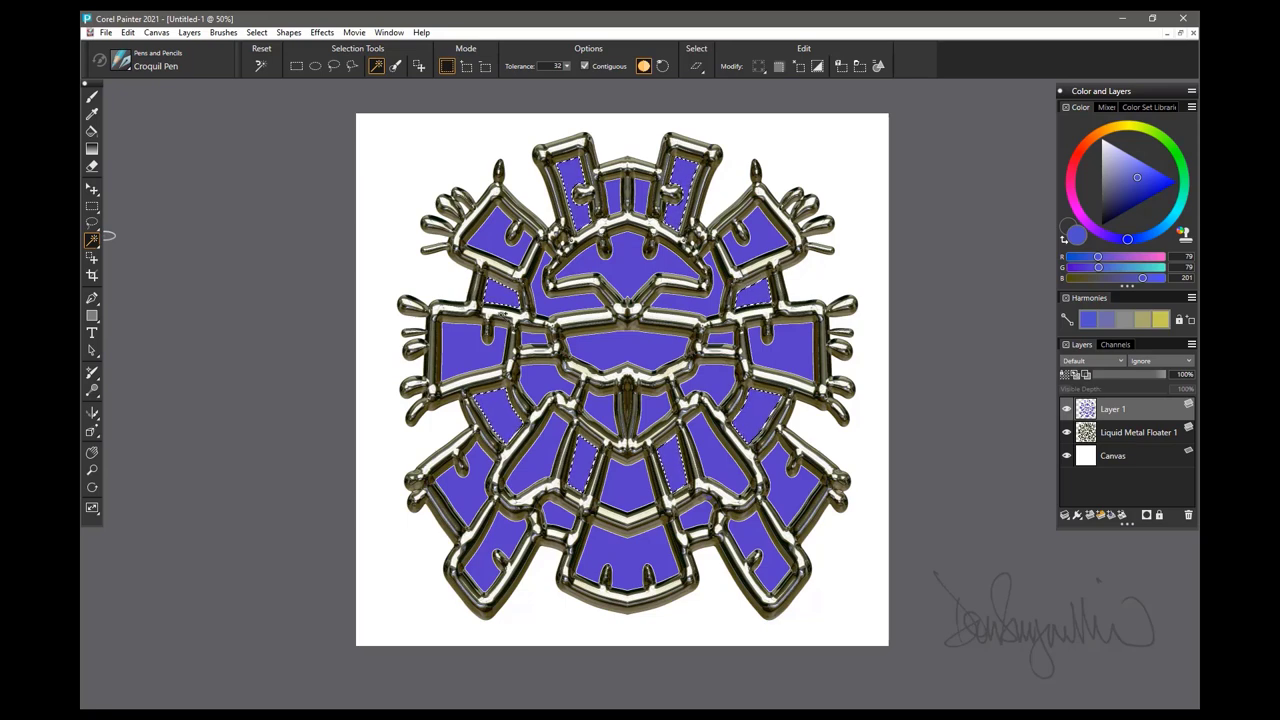
Fill the selected cells with light blue (RGB 79, 163, 201) on a new layer and deselect.
left_click(1164, 226)
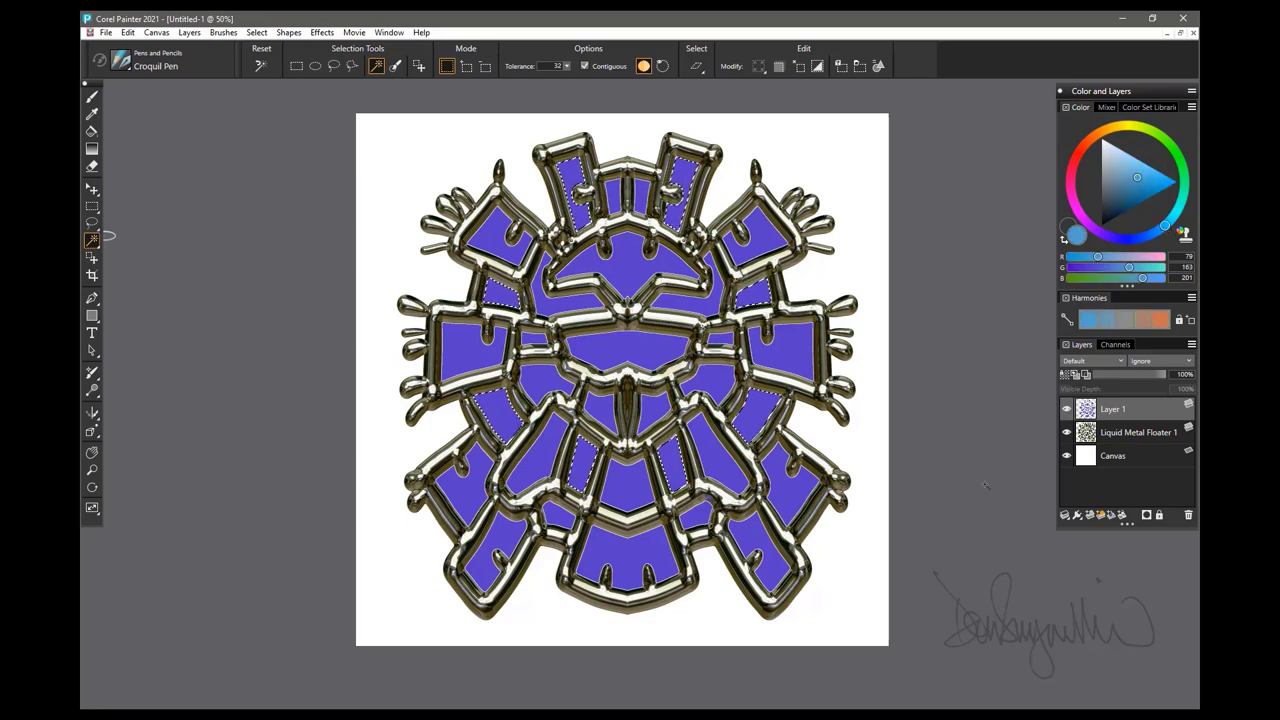
left_click(1077, 515)
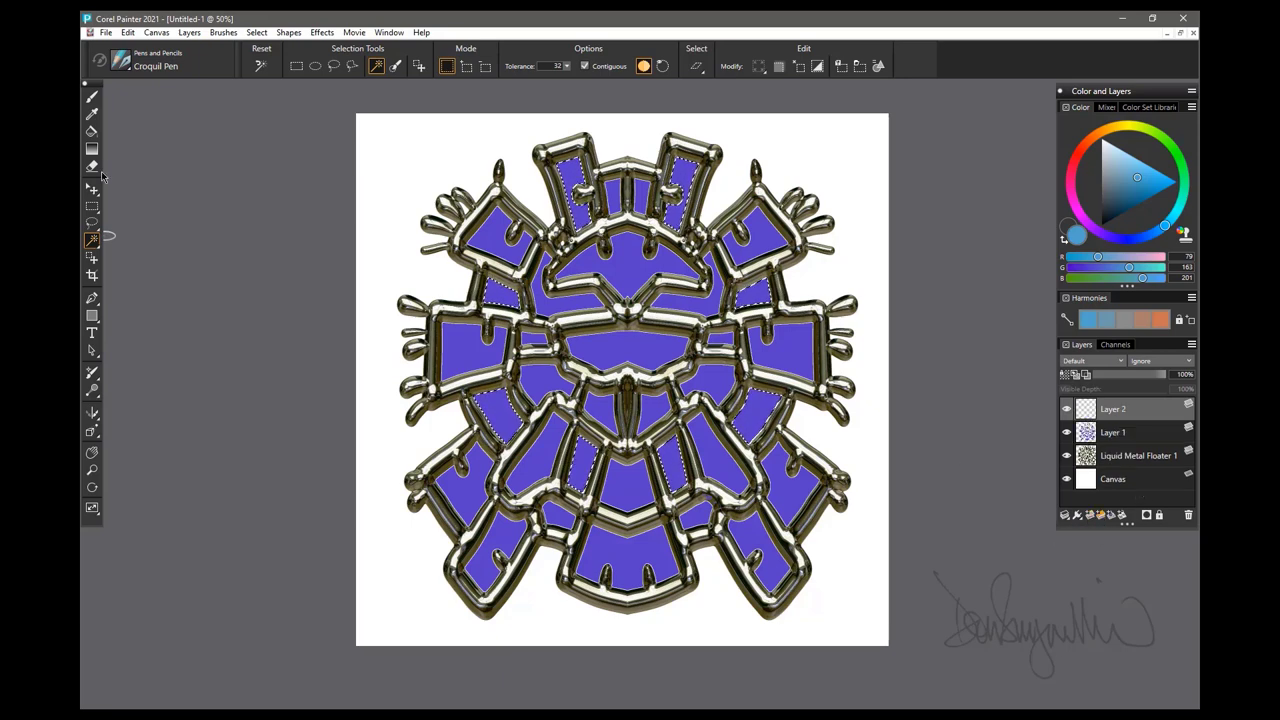
left_click(91, 131)
left_click(394, 149)
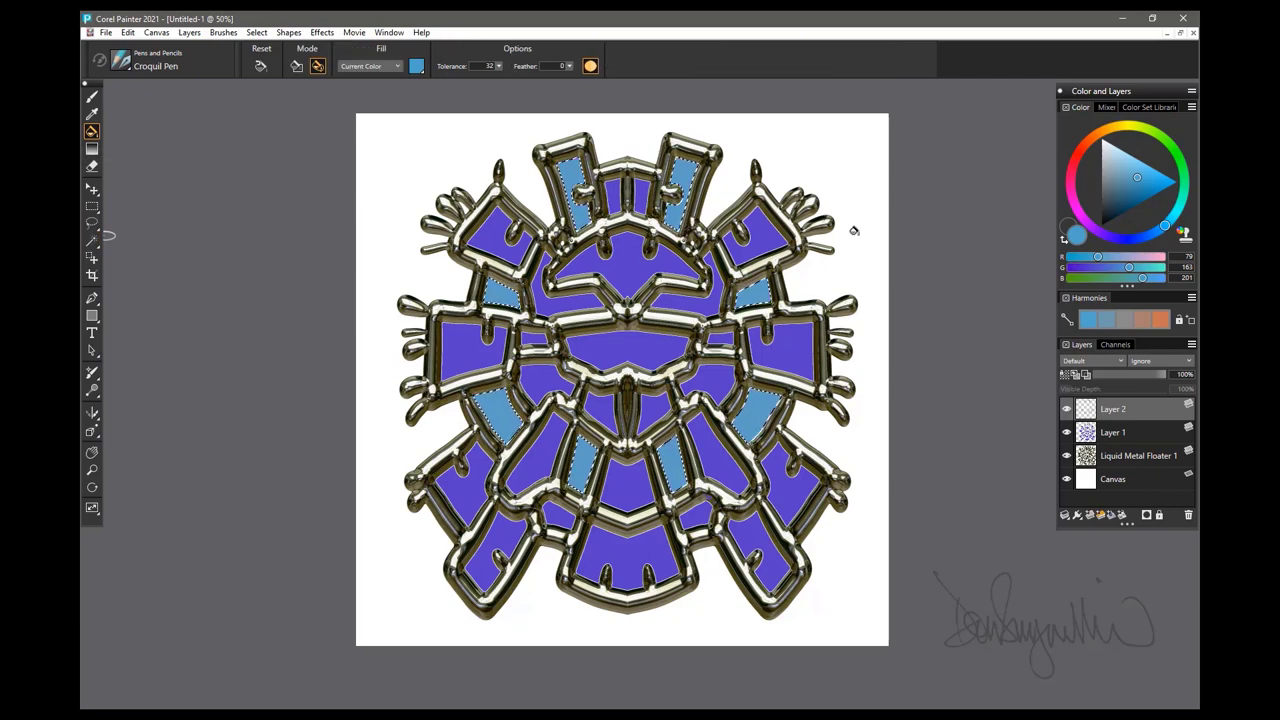
key("ctrl+d")
Select the face cells around the mouth from Layer 1 and fill them with teal (RGB 79, 201, 156) on a new layer.
left_click(1113, 432)
left_click(91, 240)
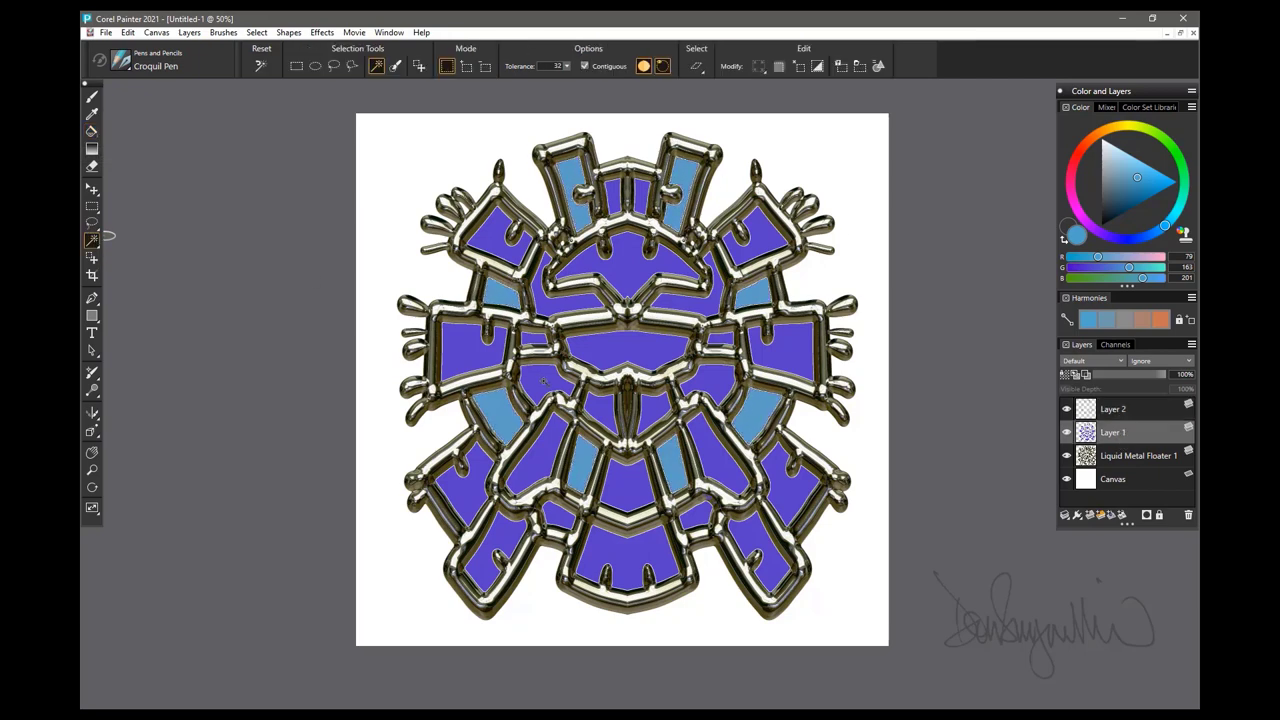
left_click(541, 380)
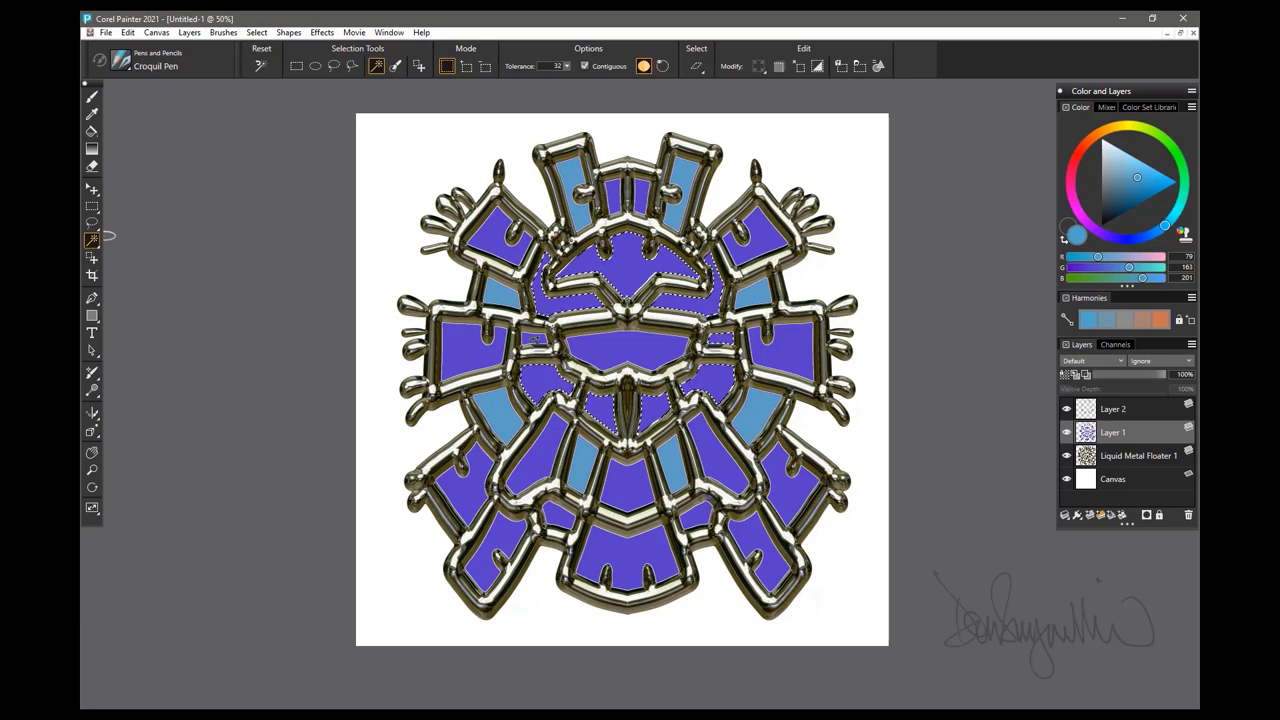
left_click(1089, 516)
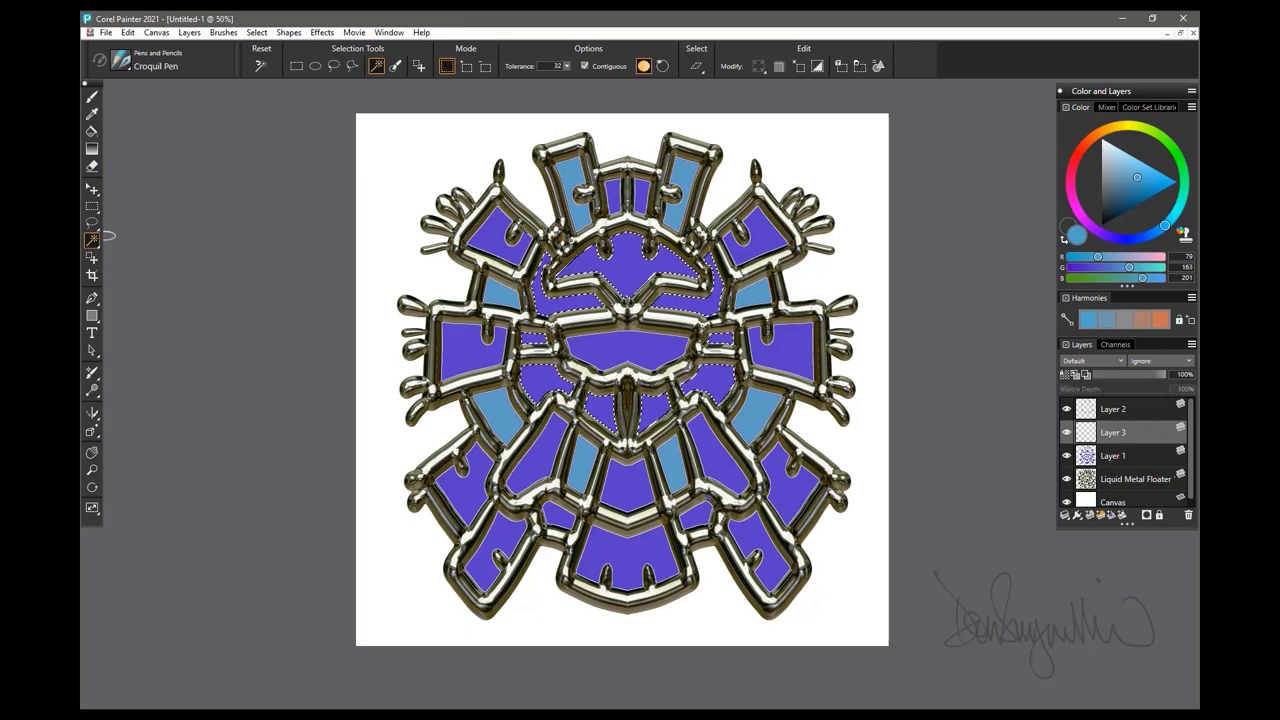
left_click(92, 131)
left_click(1186, 191)
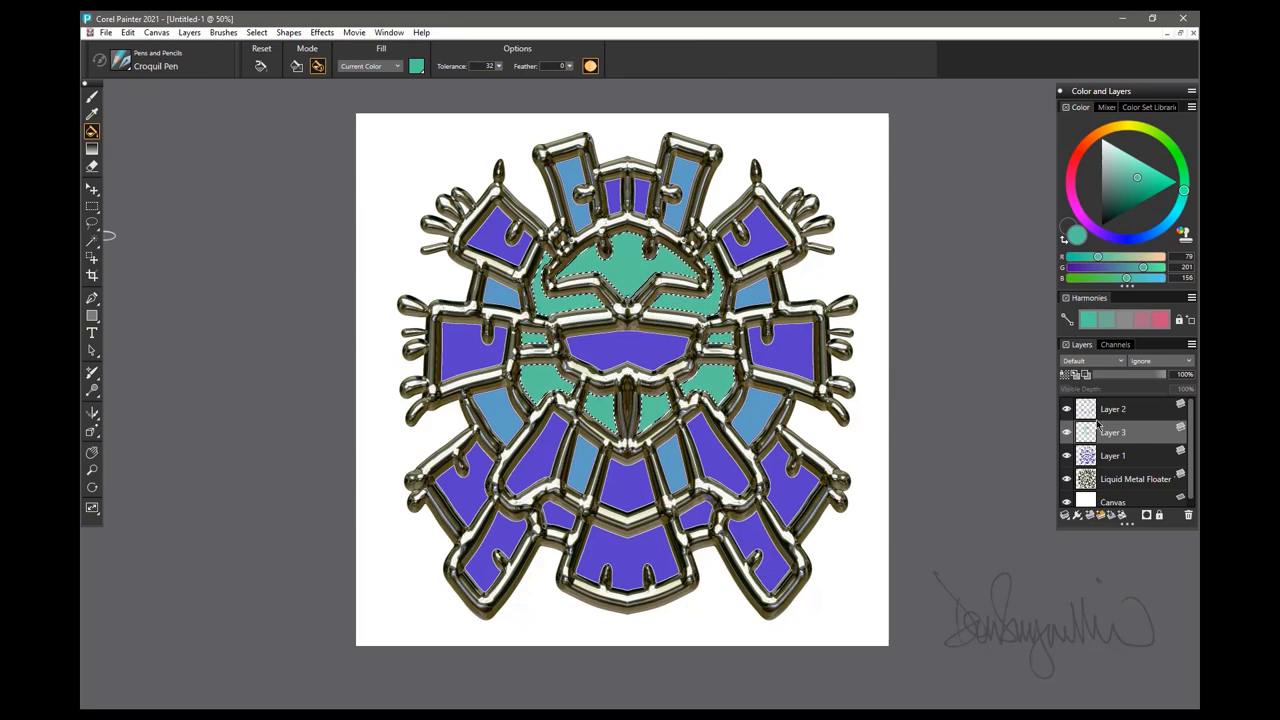
Fill the central mouth cell with green (RGB 88, 201, 79) on a new layer and stack the layers 4, 3, 2 above Layer 1.
left_click(1123, 459)
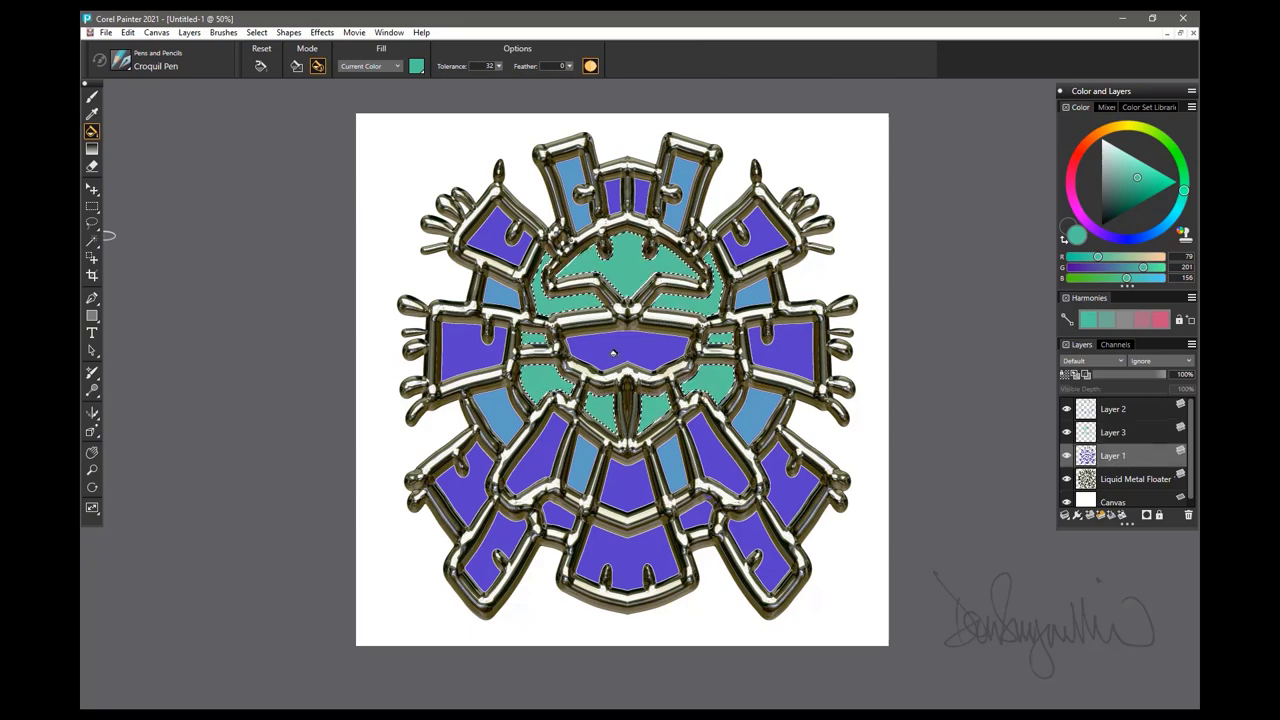
left_click(92, 240)
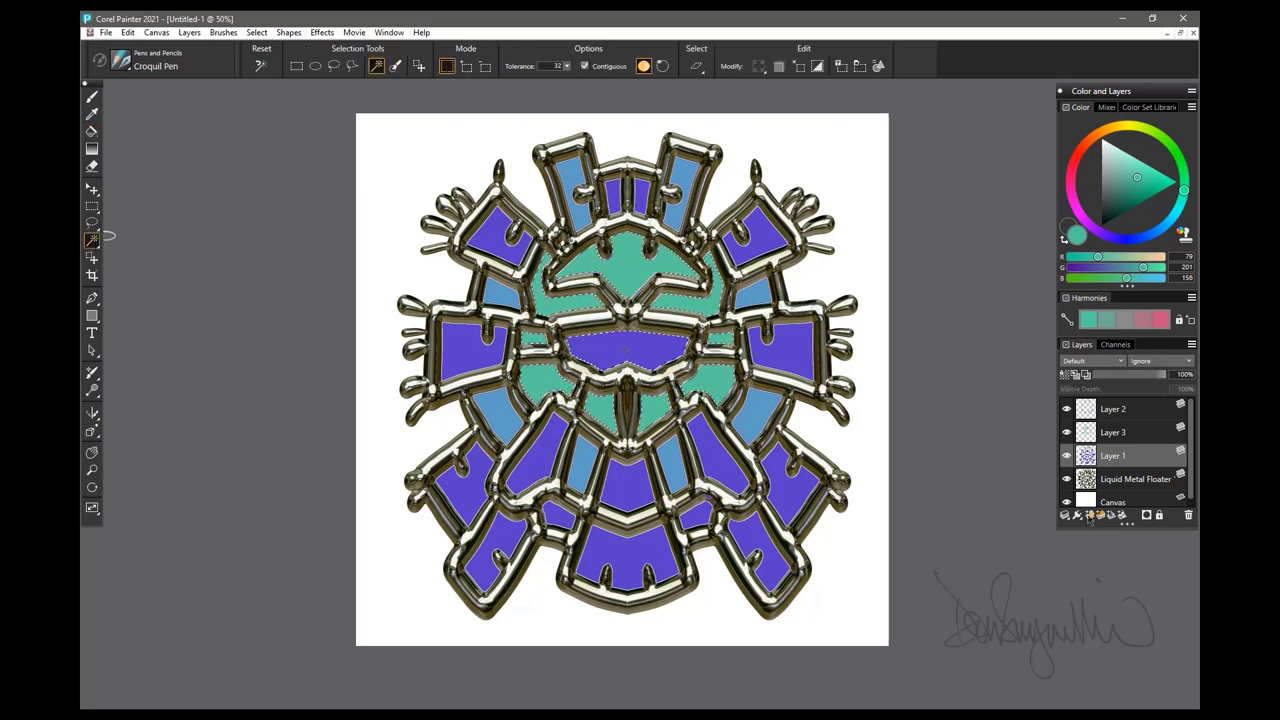
left_click(1089, 516)
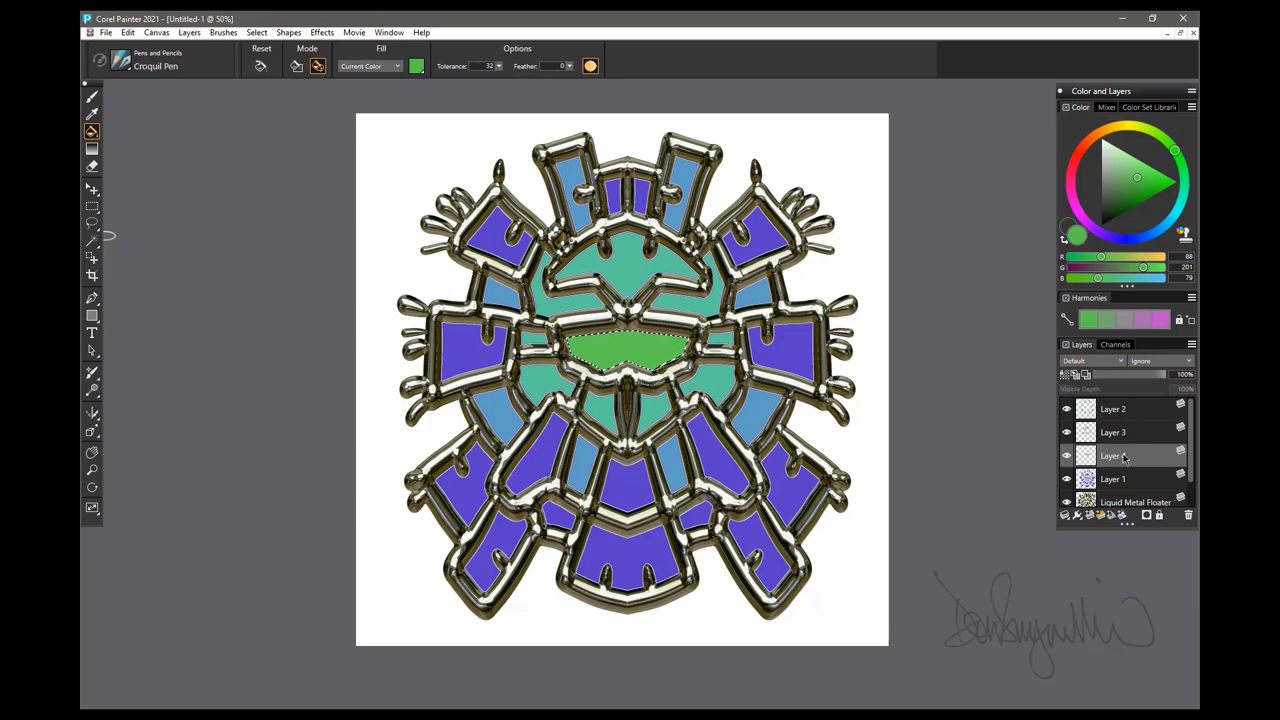
key("ctrl+d")
mouse_move(1120, 458)
left_mouse_down()
mouse_move(1129, 415)
mouse_move(1120, 440)
left_mouse_up()
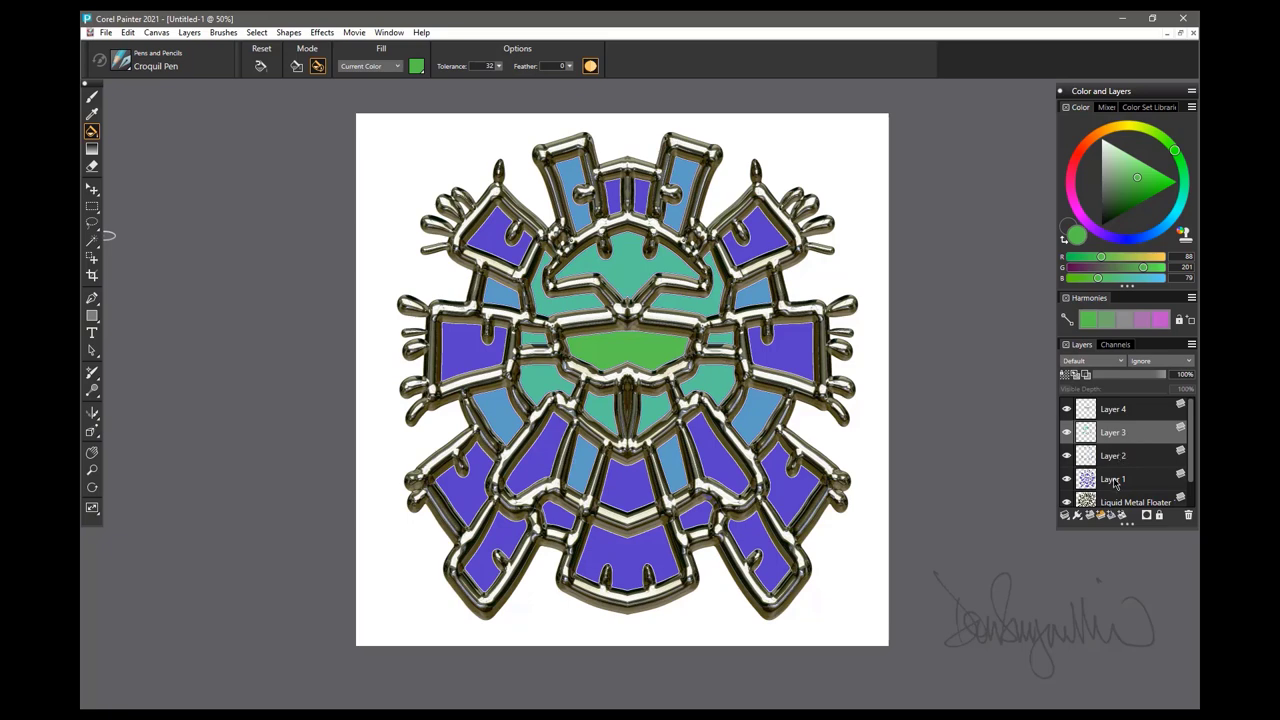
Toggle the visibility of the four color layers off and on to check which cells each one holds.
left_click(1066, 455)
left_click(1066, 432)
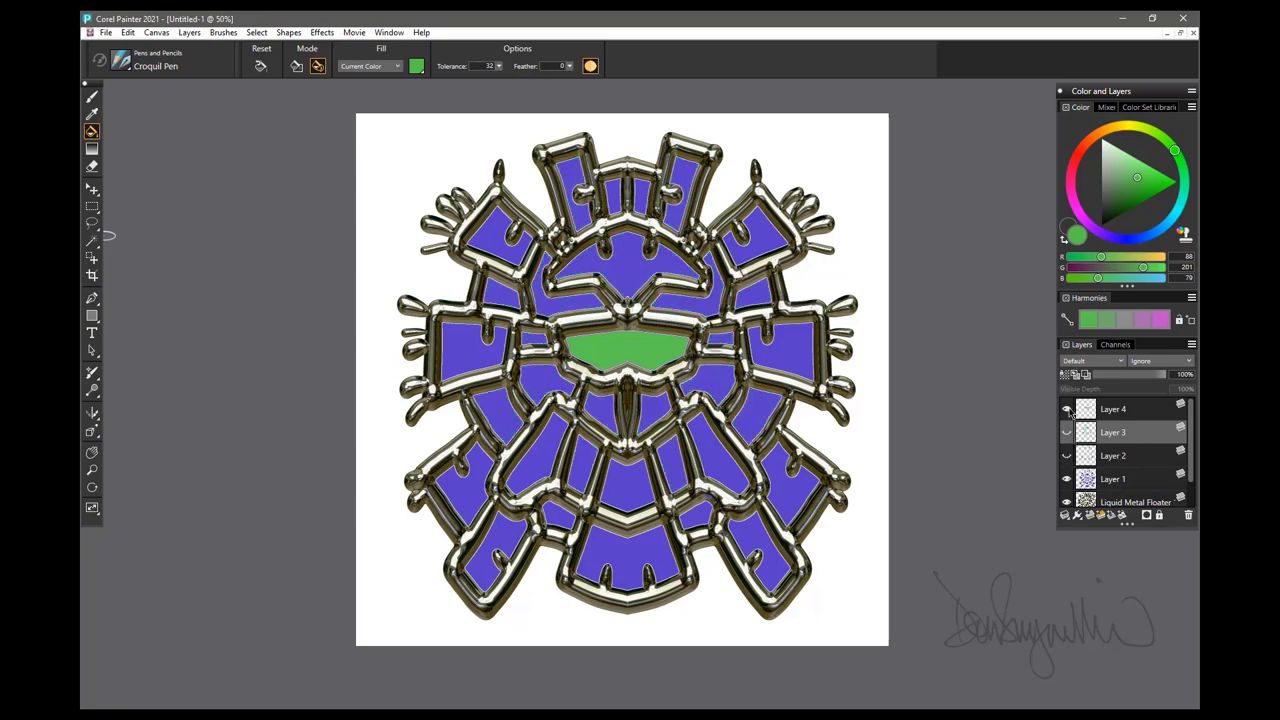
left_click(1066, 409)
left_click(1066, 479)
left_click(1066, 479)
left_click(1066, 432)
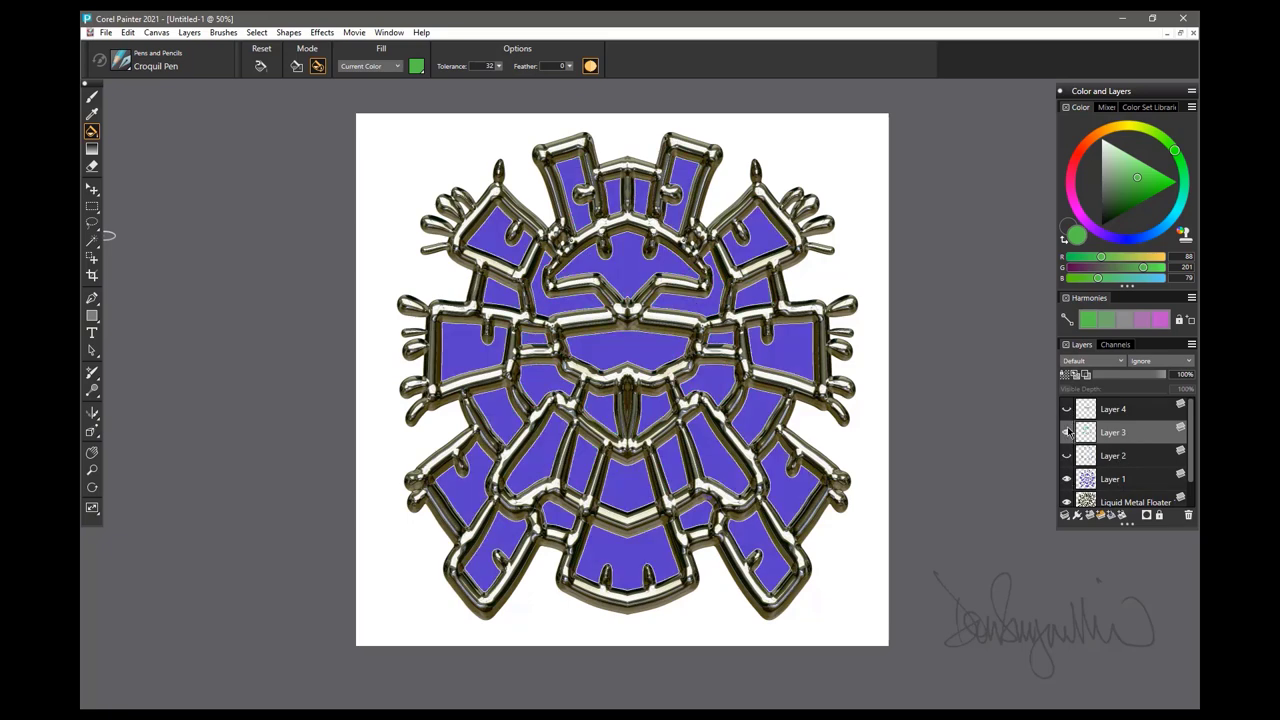
left_click(1066, 409)
Start a Bevel World effect on Layer 4, keeping the green mouth cell in view for the preview.
left_click(1135, 418)
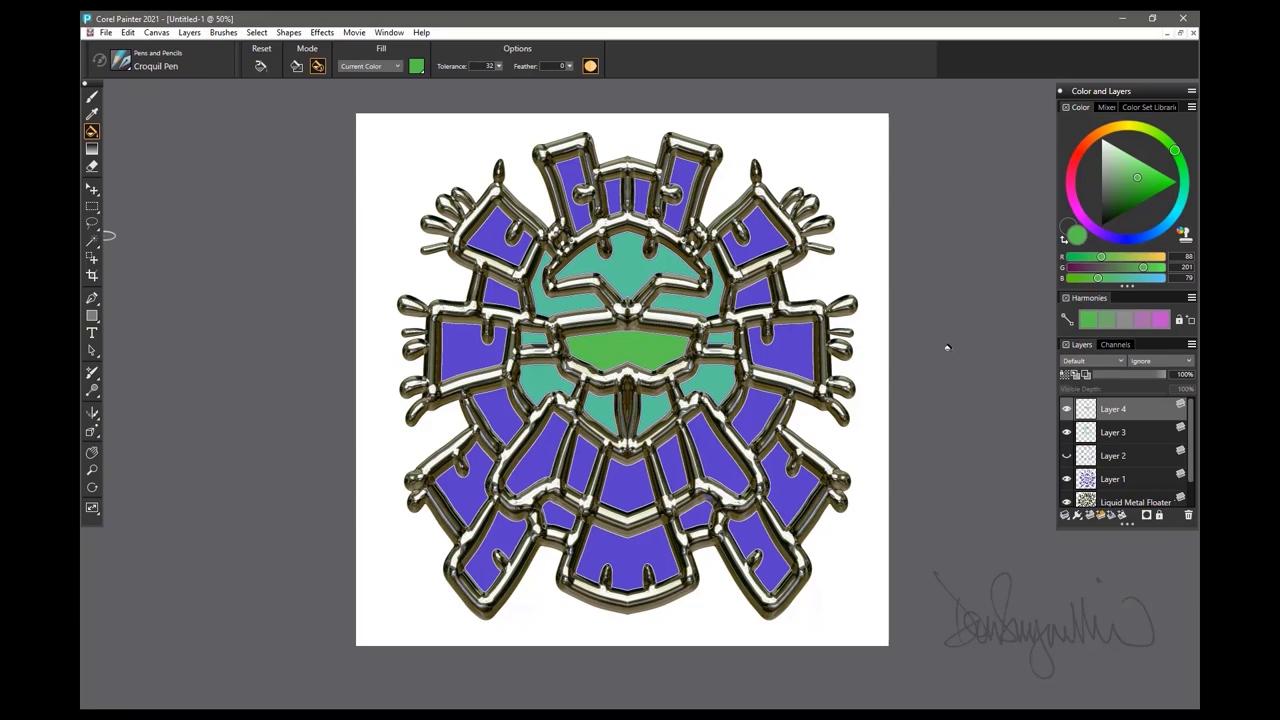
left_click(1078, 516)
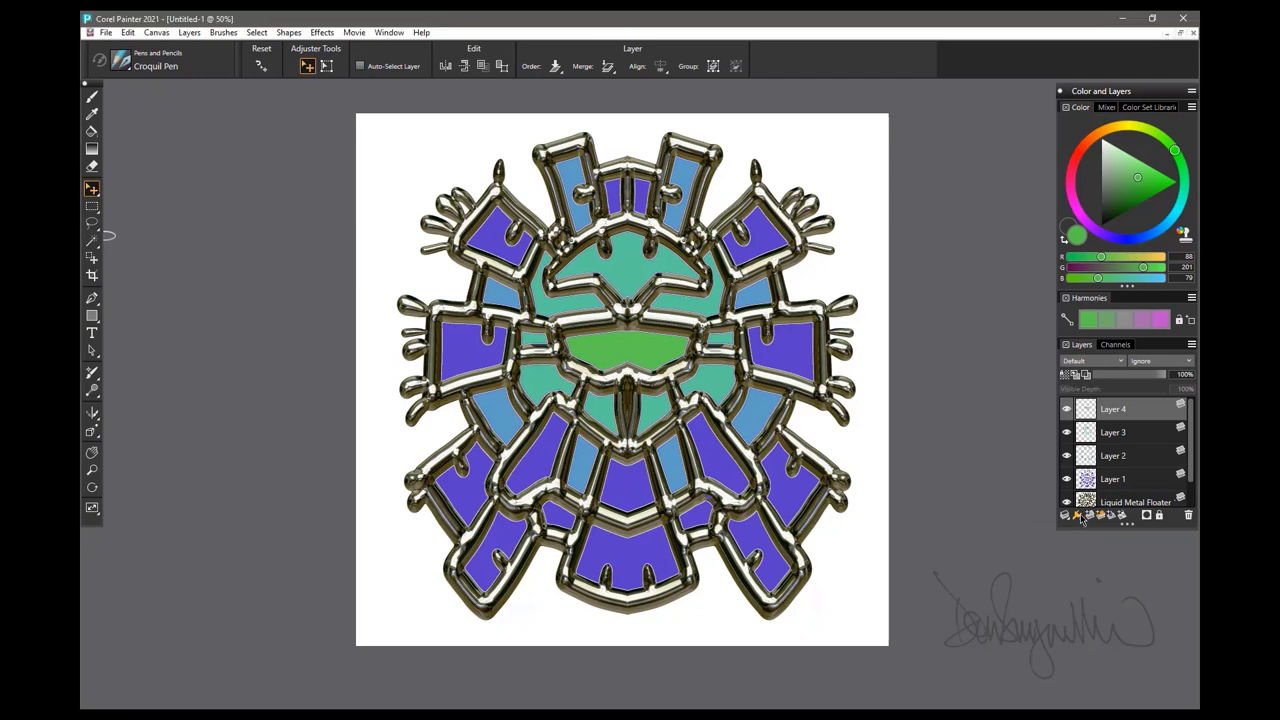
left_click(1080, 517)
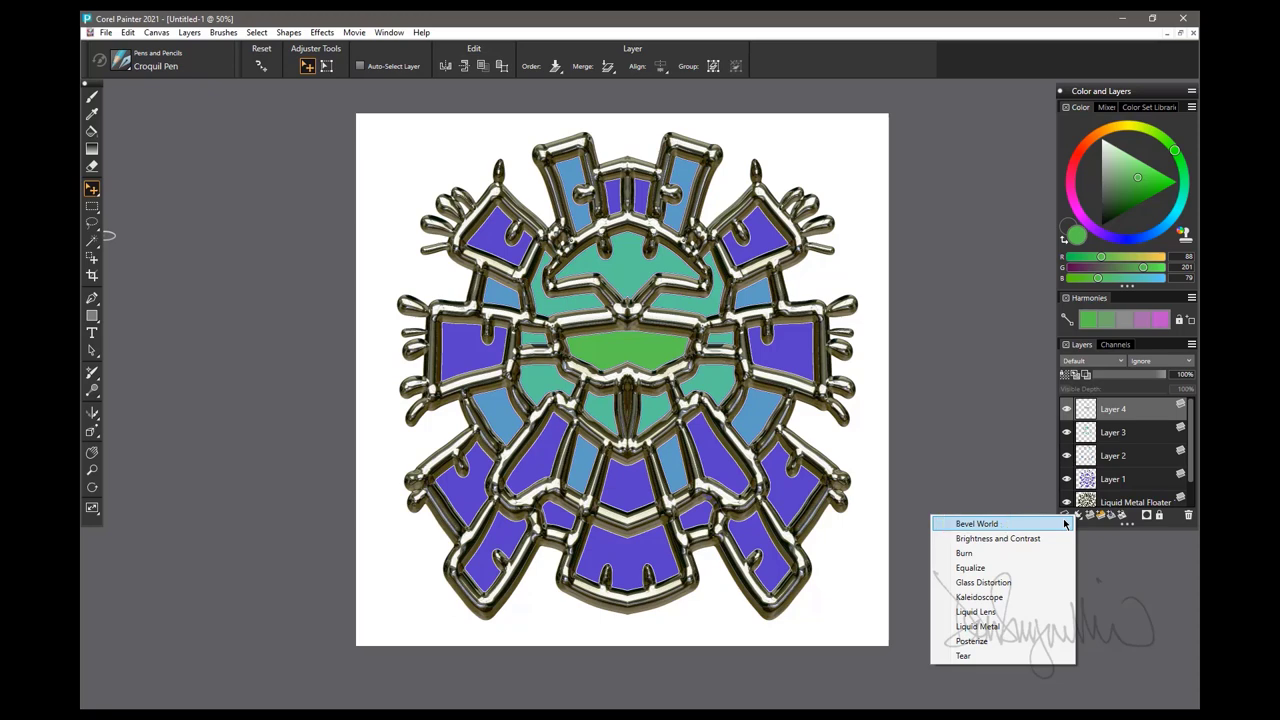
left_click(1065, 523)
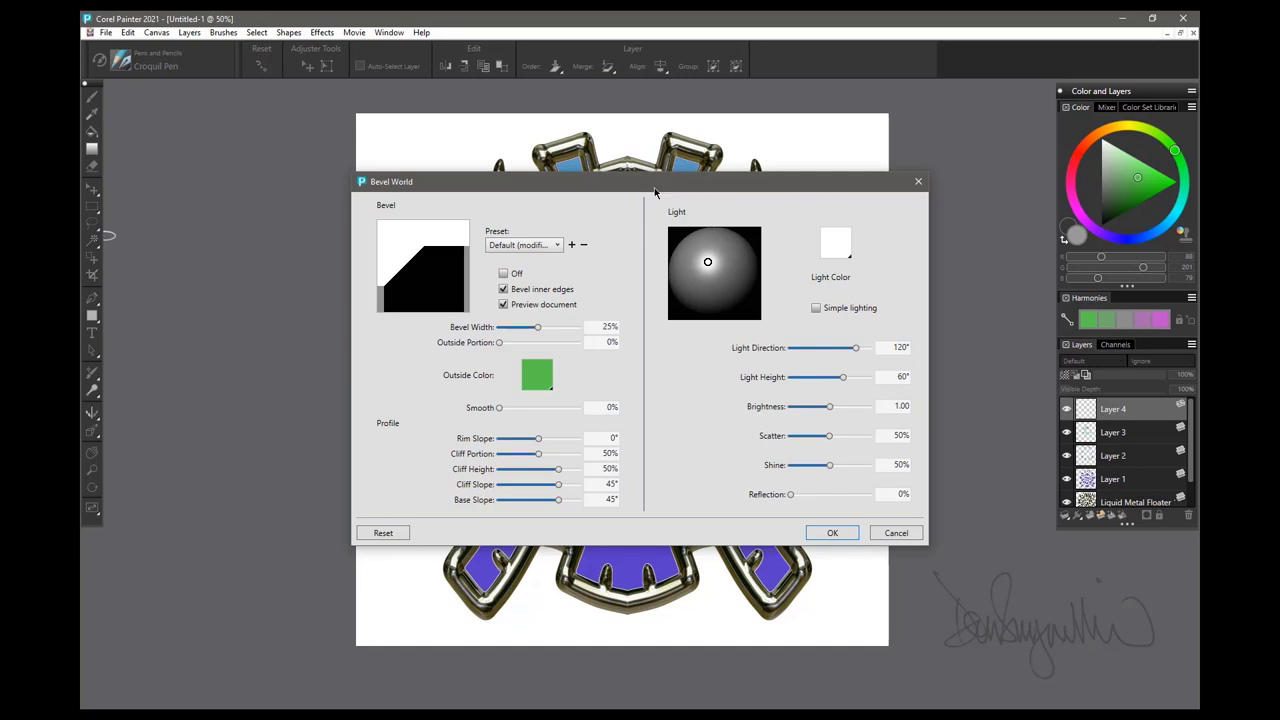
left_click_drag(647, 183, 646, 395)
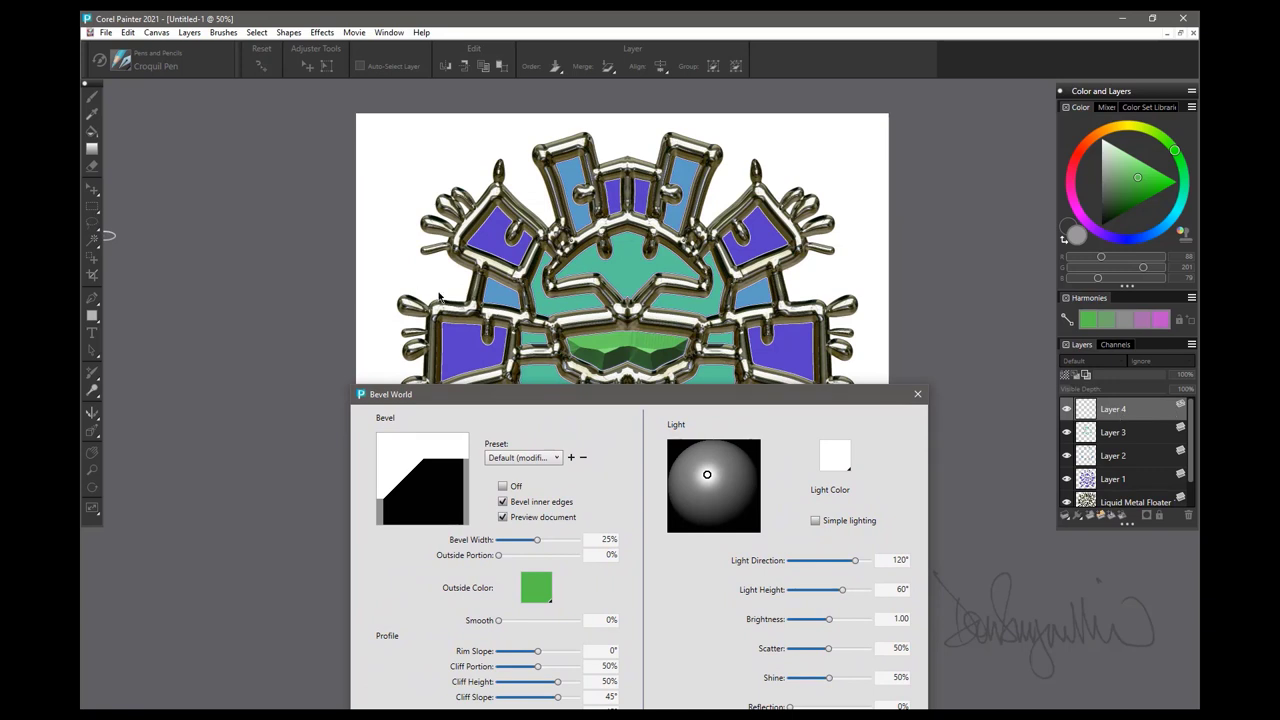
left_click_drag(631, 402, 629, 402)
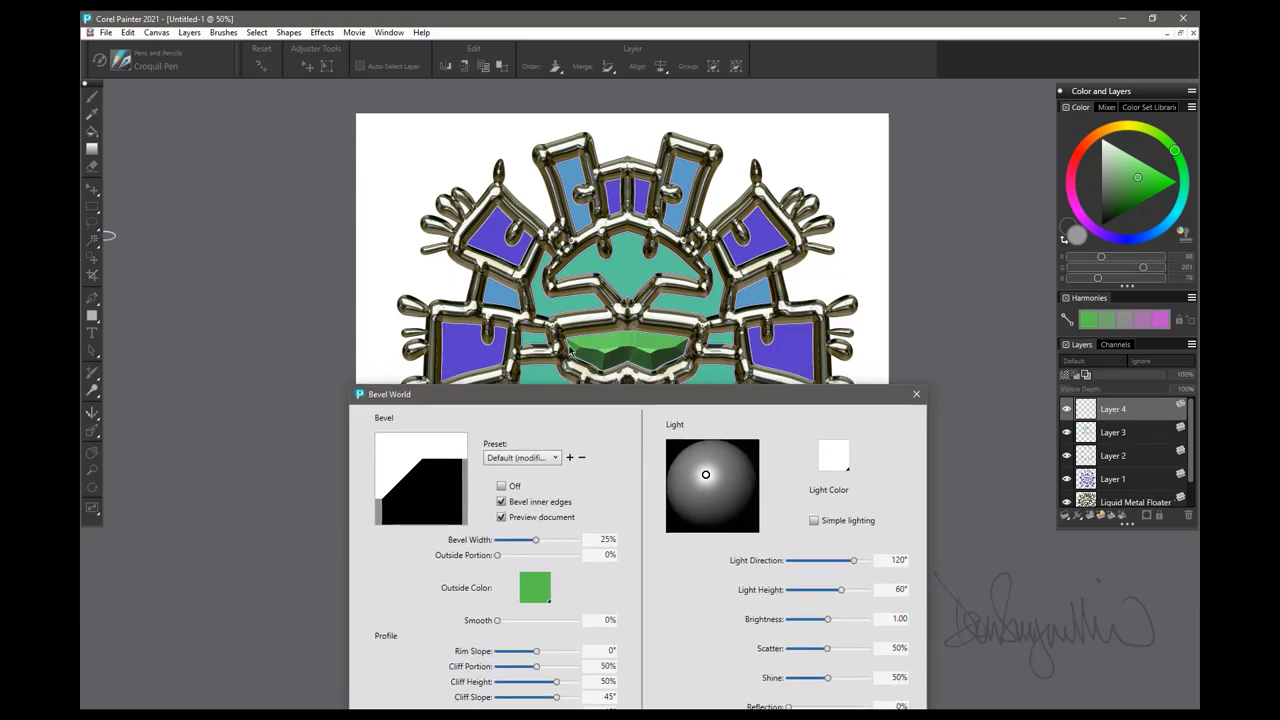
Give Layer 4's bevel a blue outside color (RGB 1, 118, 188), 14% outside portion and 17% smoothing, apply it and check the layer.
left_click(535, 587)
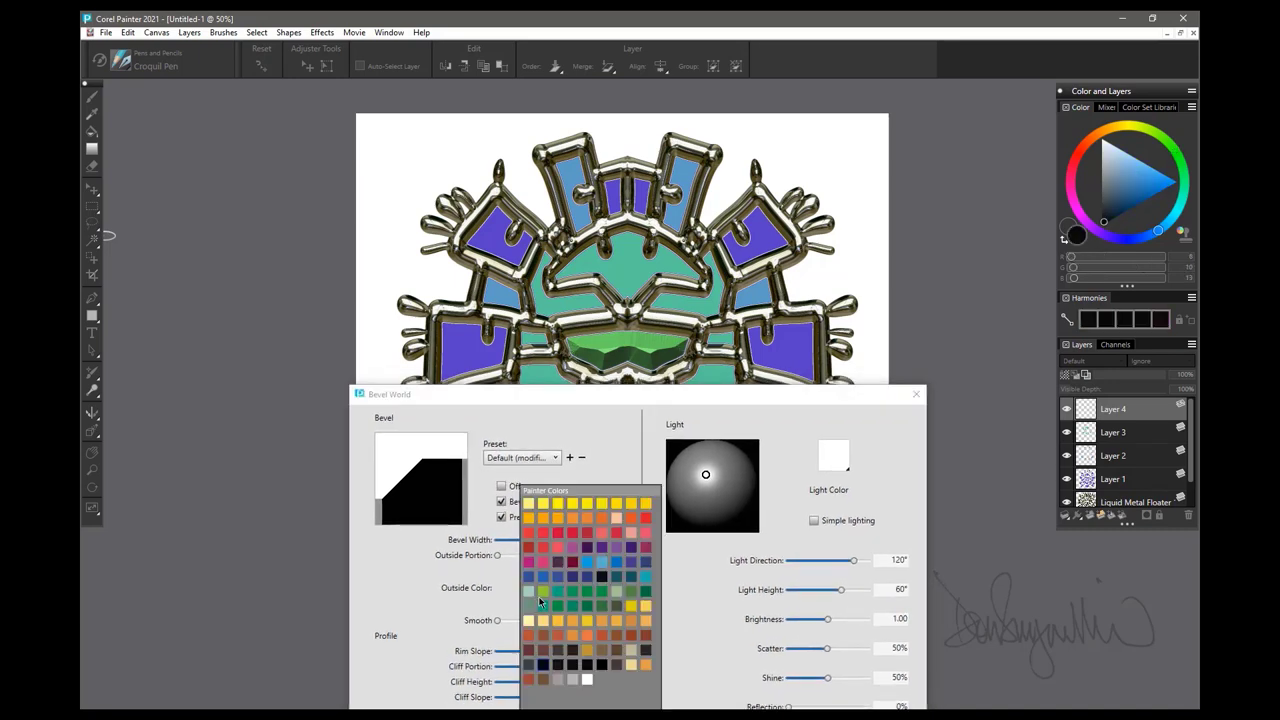
left_click(617, 565)
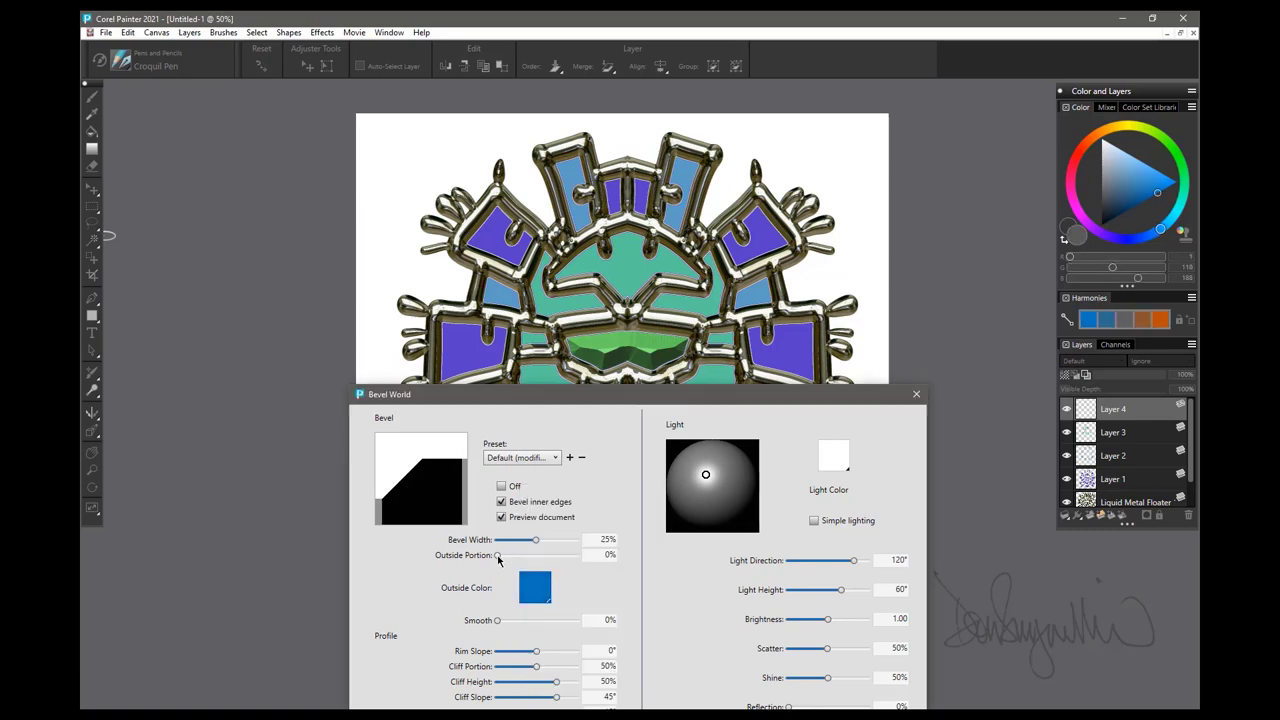
left_click_drag(498, 557, 507, 558)
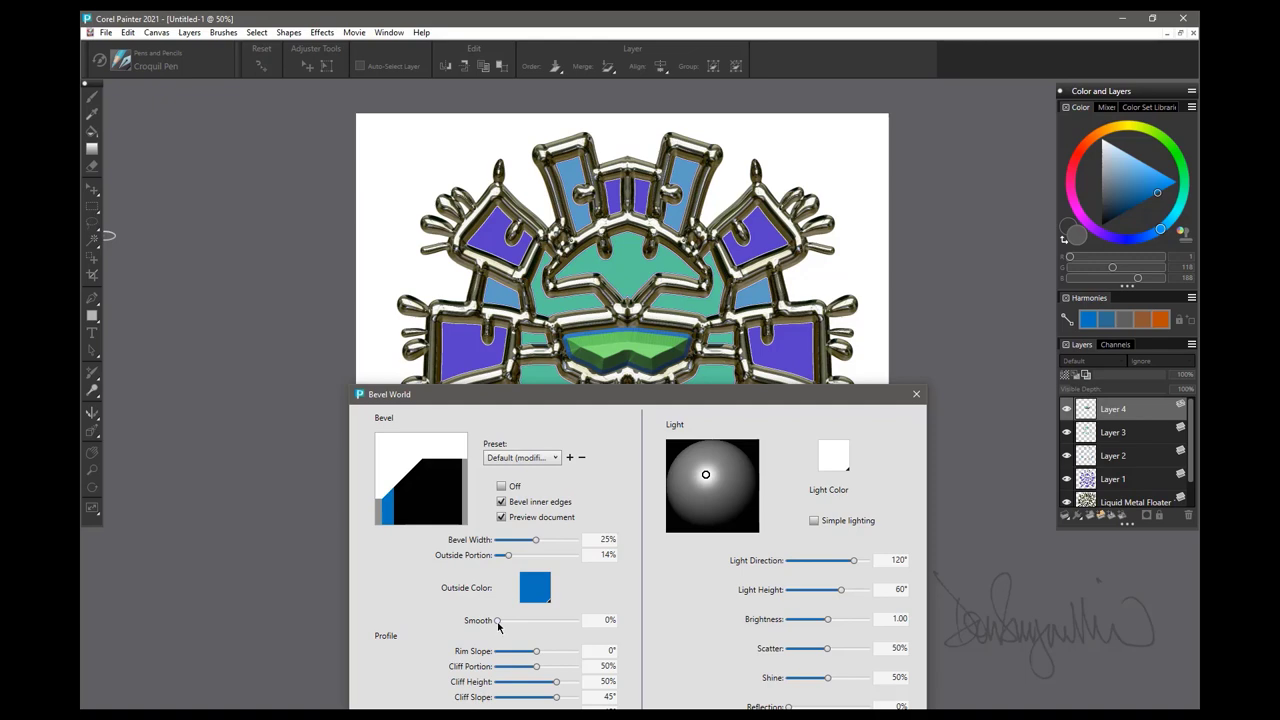
left_click_drag(498, 627, 513, 624)
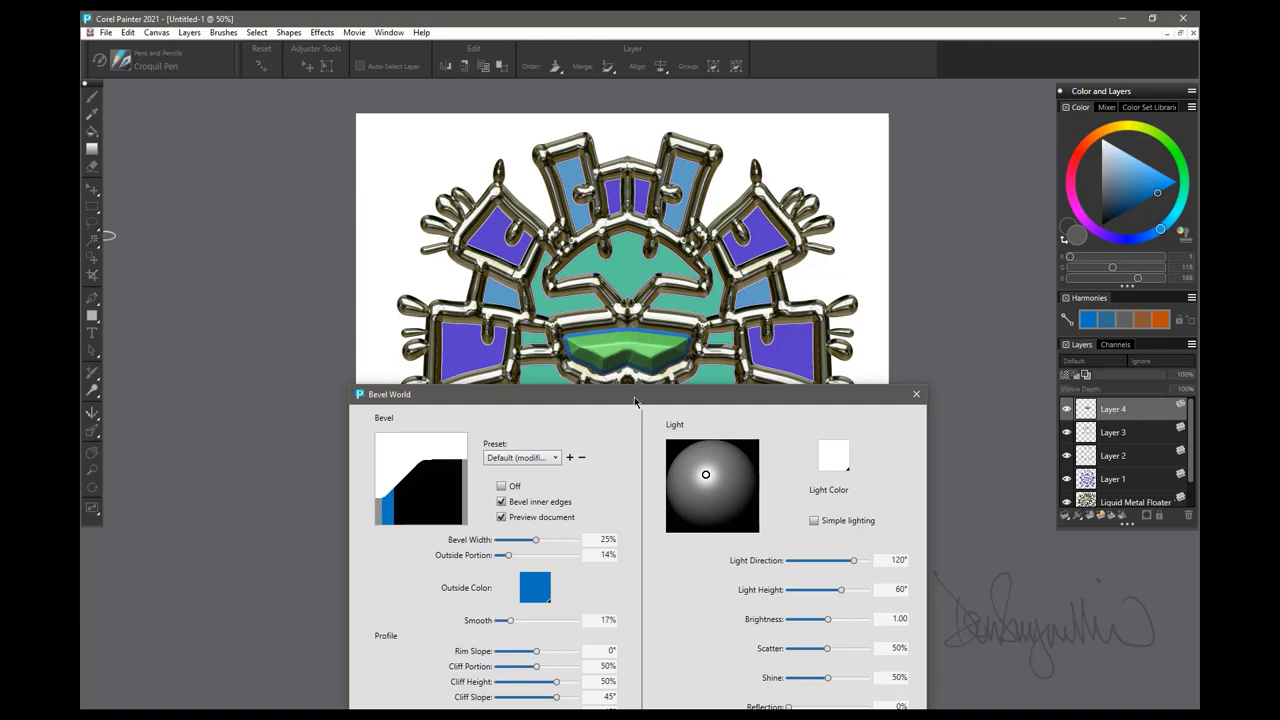
left_click_drag(635, 401, 510, 215)
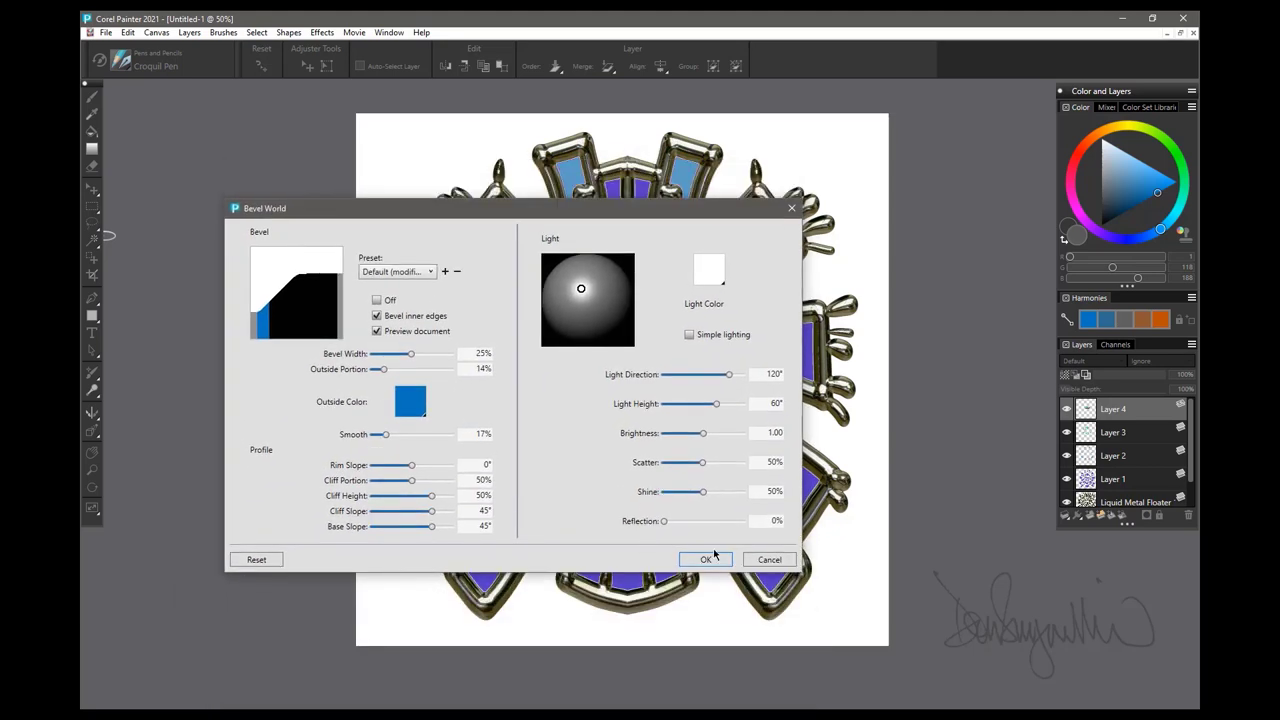
left_click(702, 561)
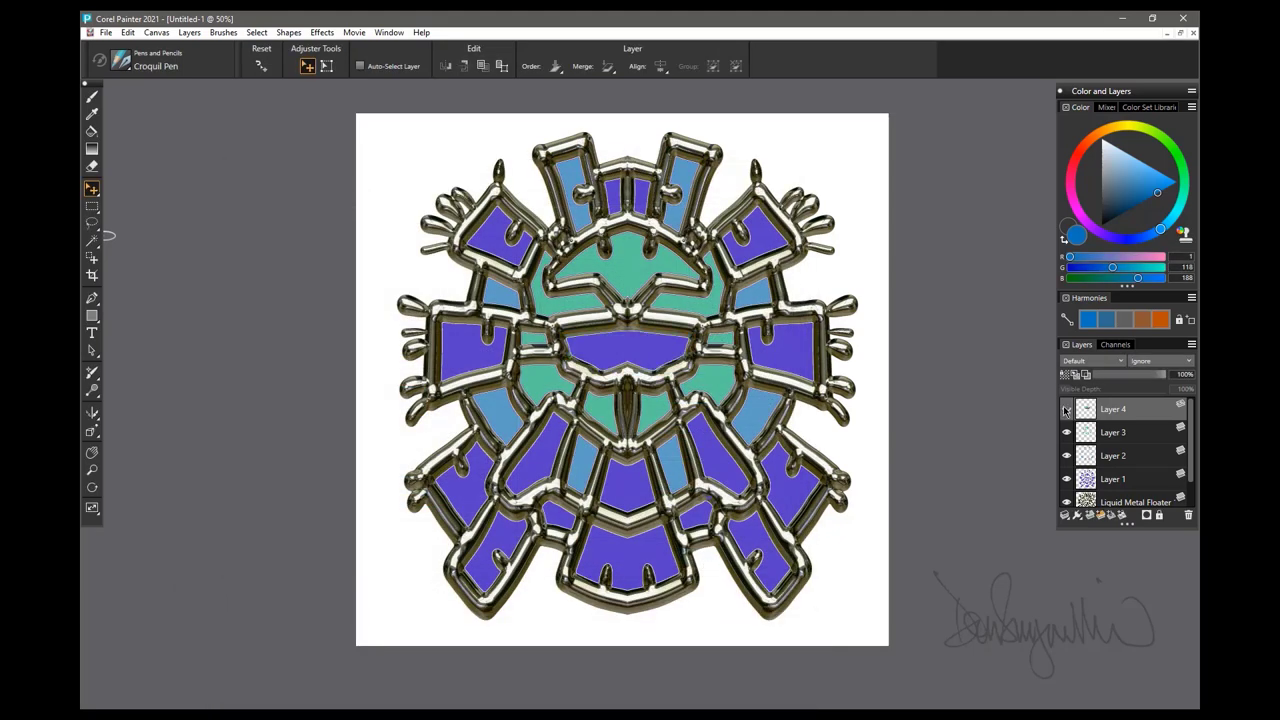
left_click(1065, 410)
Apply Bevel World to the teal cells on Layer 3 with 24% bevel width, 8% outside portion and a dark blue outside color.
left_click(1133, 438)
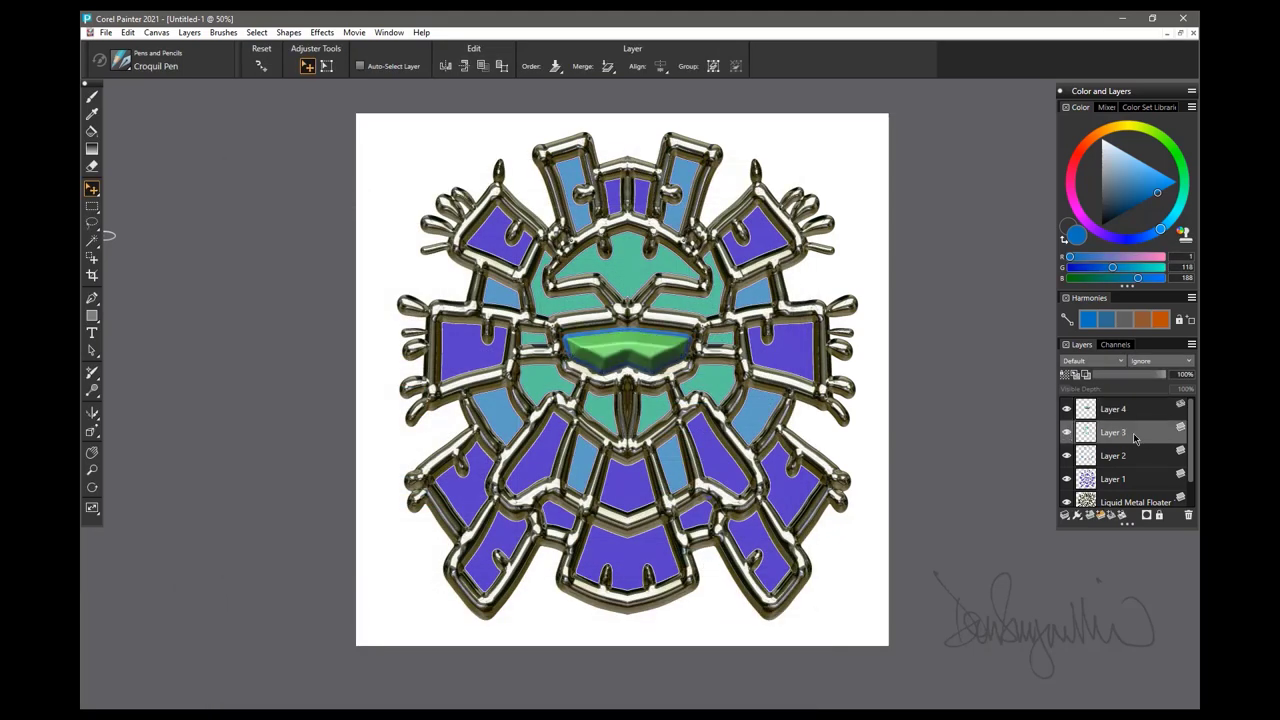
left_click(1076, 517)
left_click(982, 528)
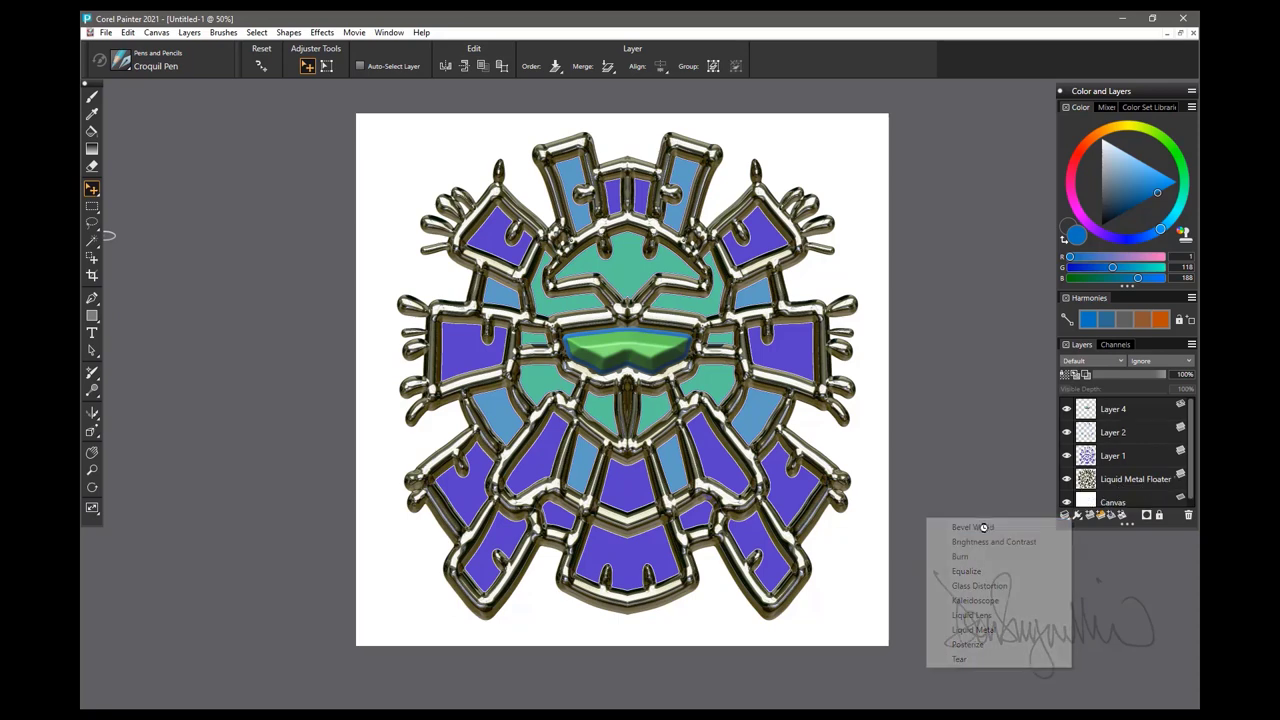
left_click_drag(714, 182, 683, 443)
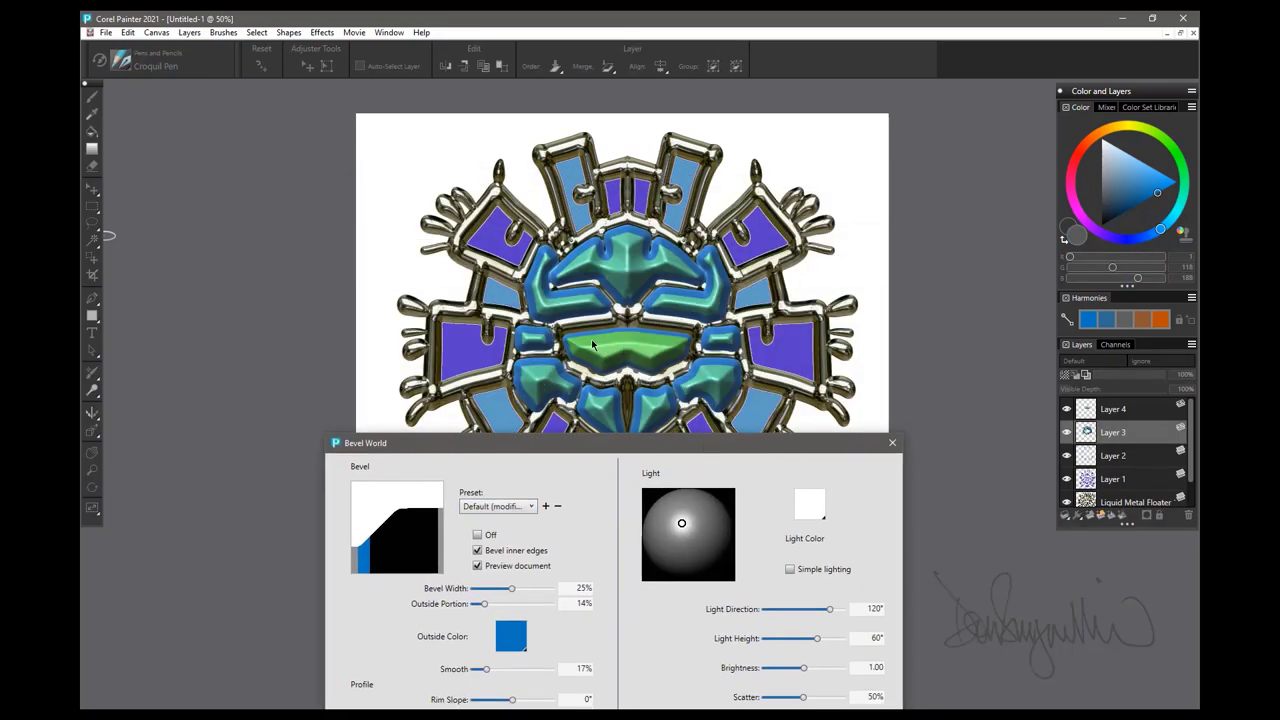
left_click_drag(505, 591, 482, 604)
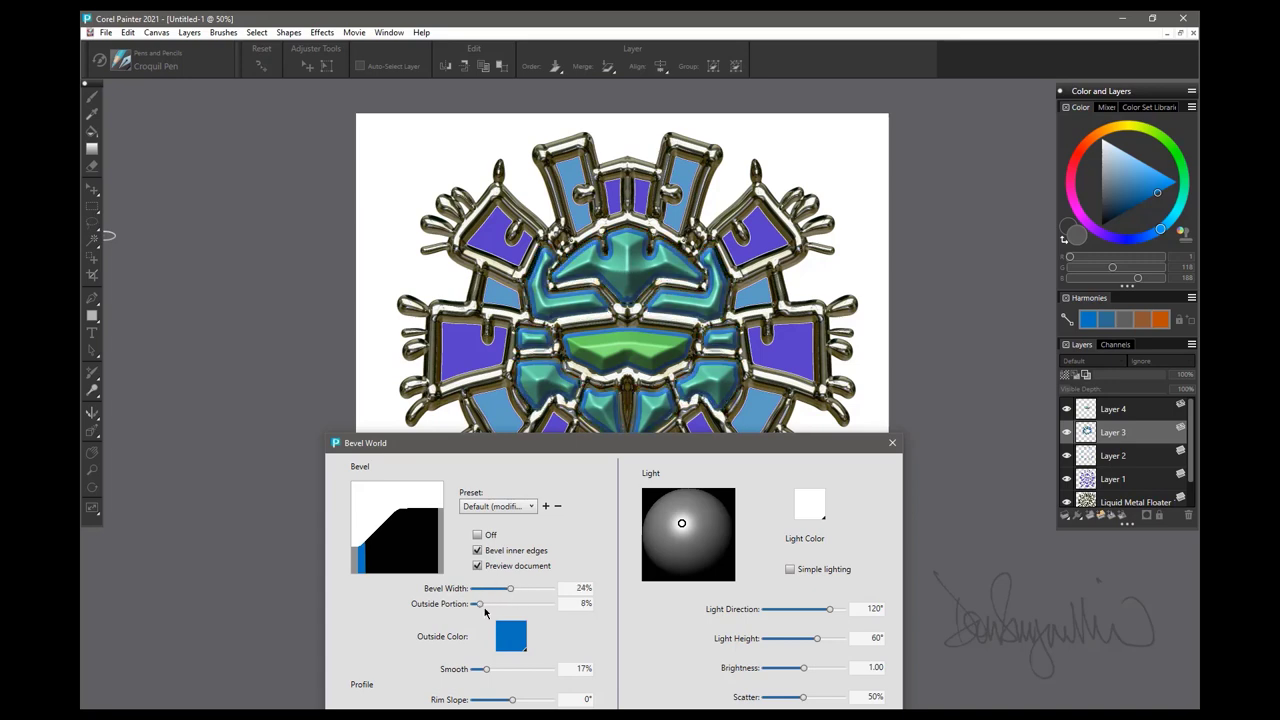
left_click(512, 641)
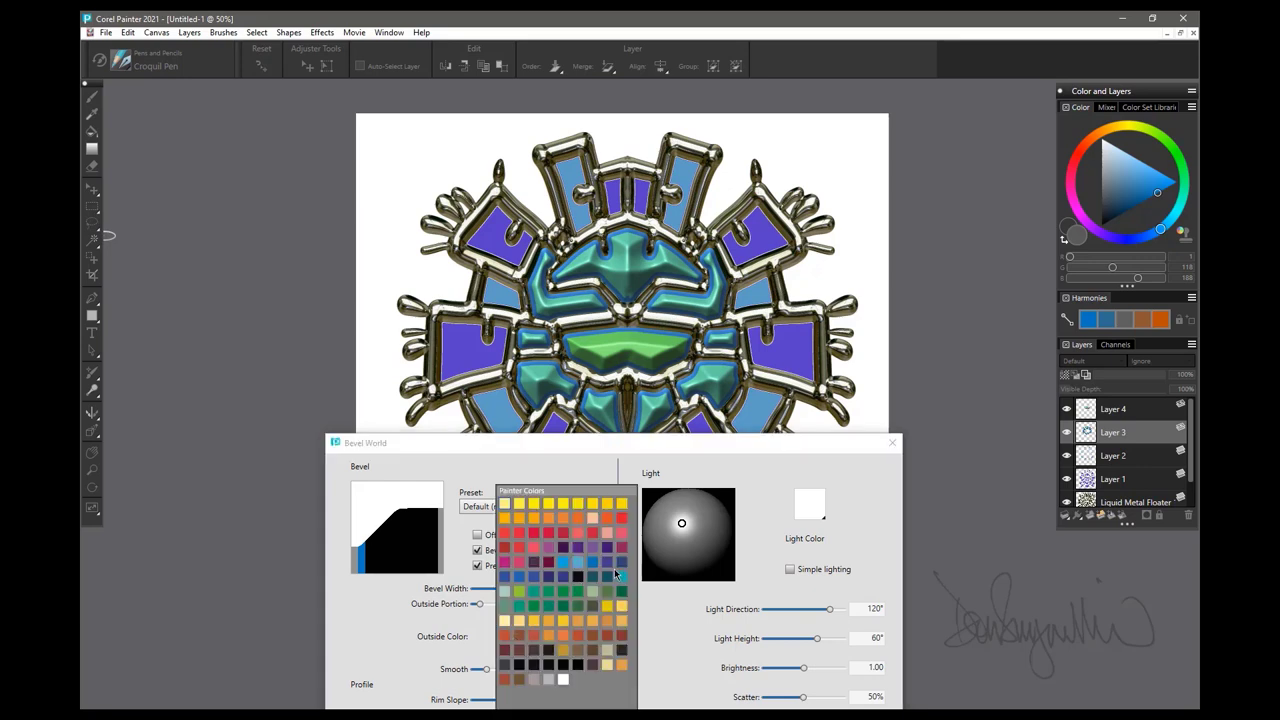
left_click(620, 562)
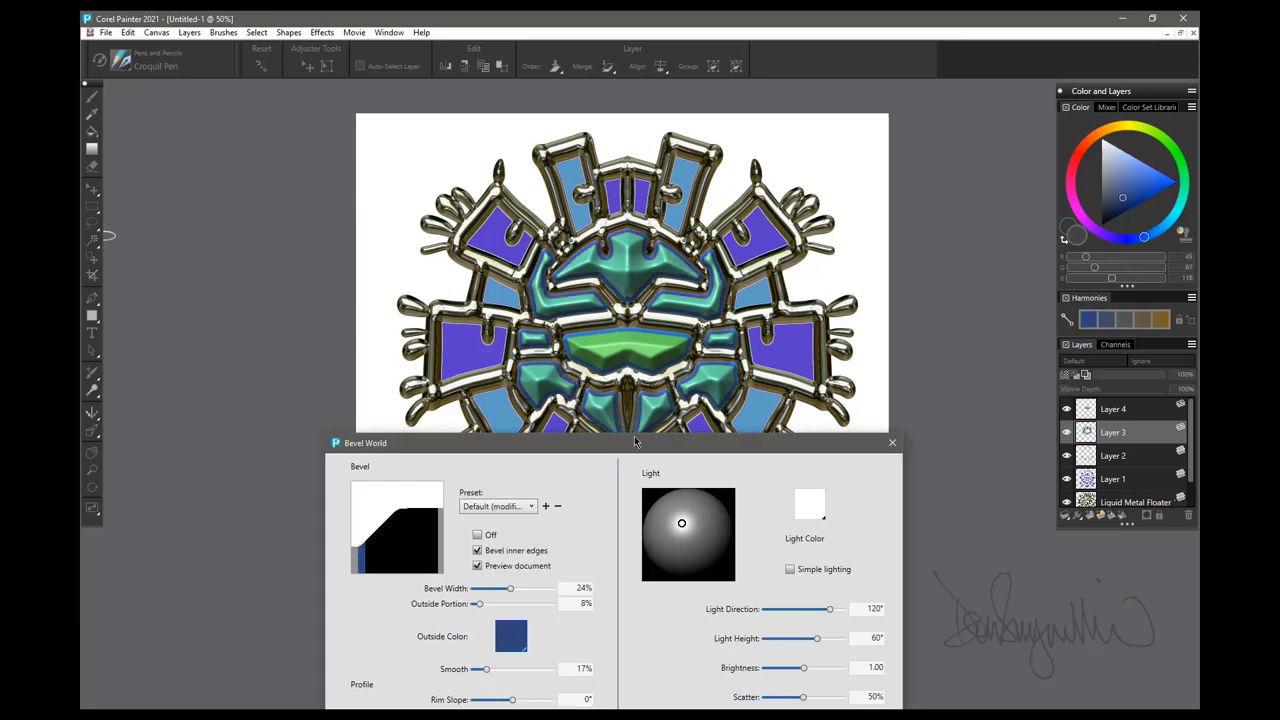
left_click_drag(631, 447, 640, 206)
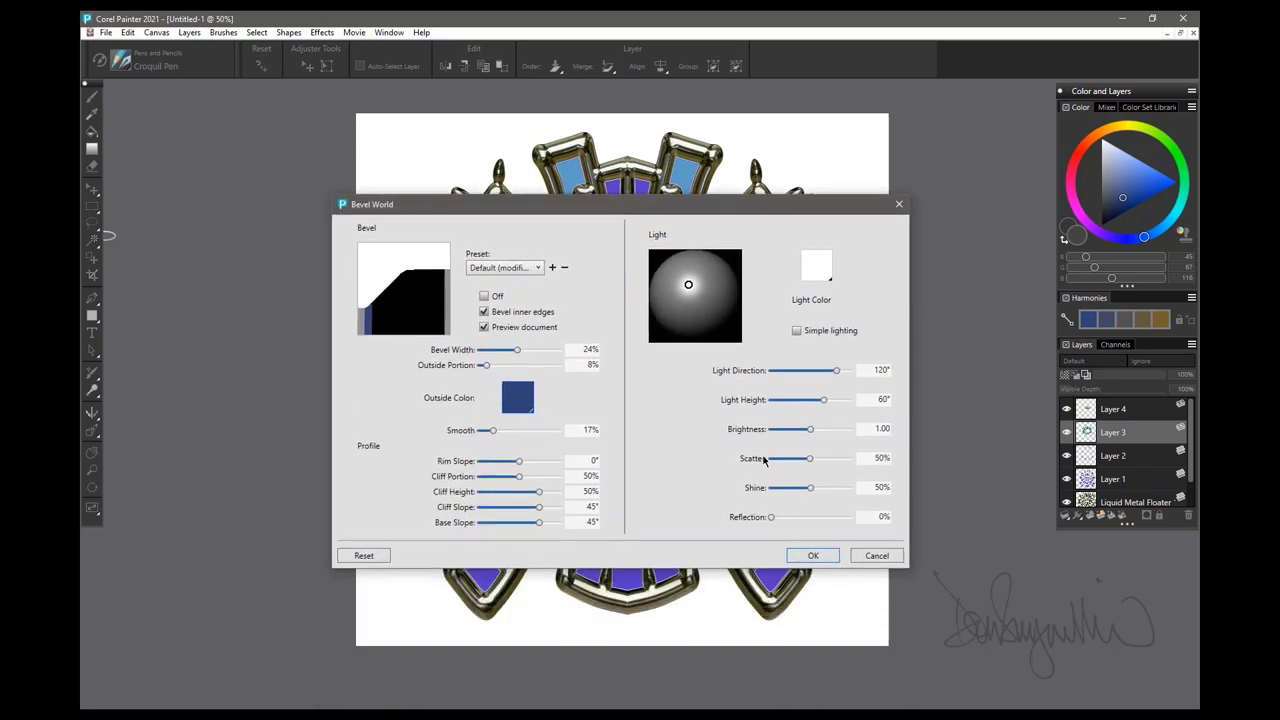
left_click(812, 558)
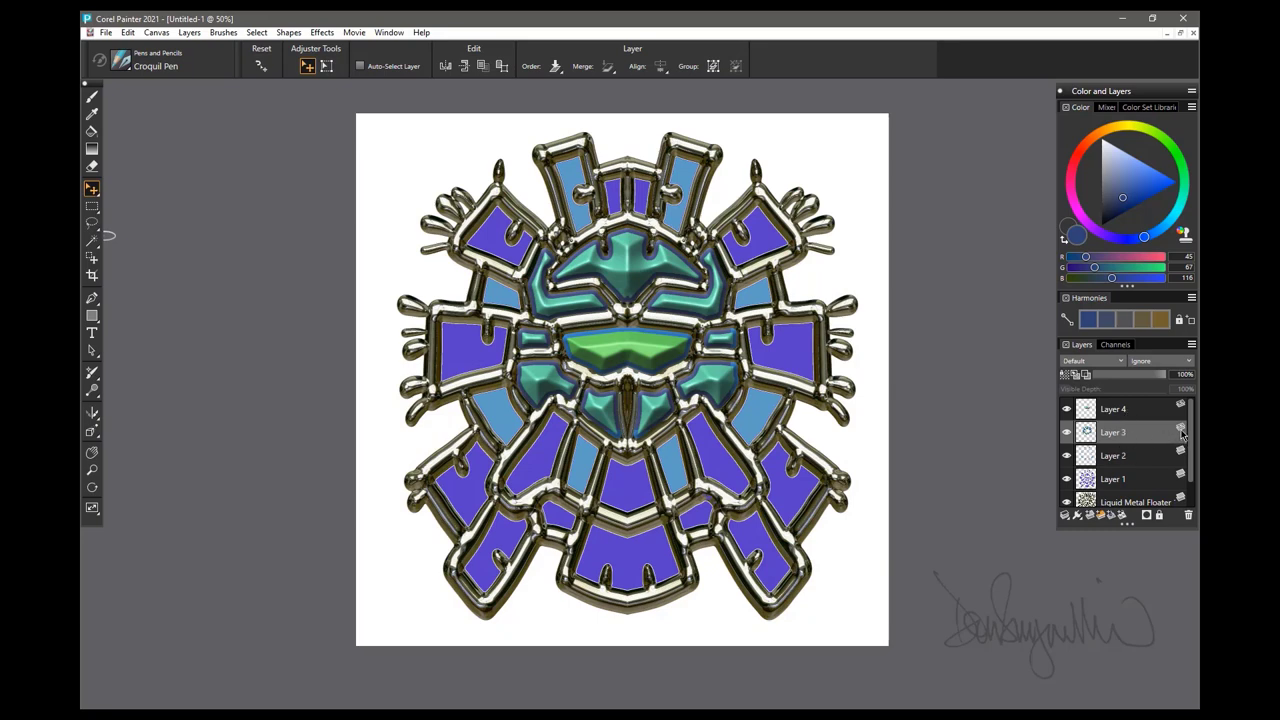
Apply Bevel World to the light blue cells on Layer 2 with 5% outside portion and a dark purple outside color (RGB 50, 43, 110).
left_click(1112, 458)
left_click(1110, 517)
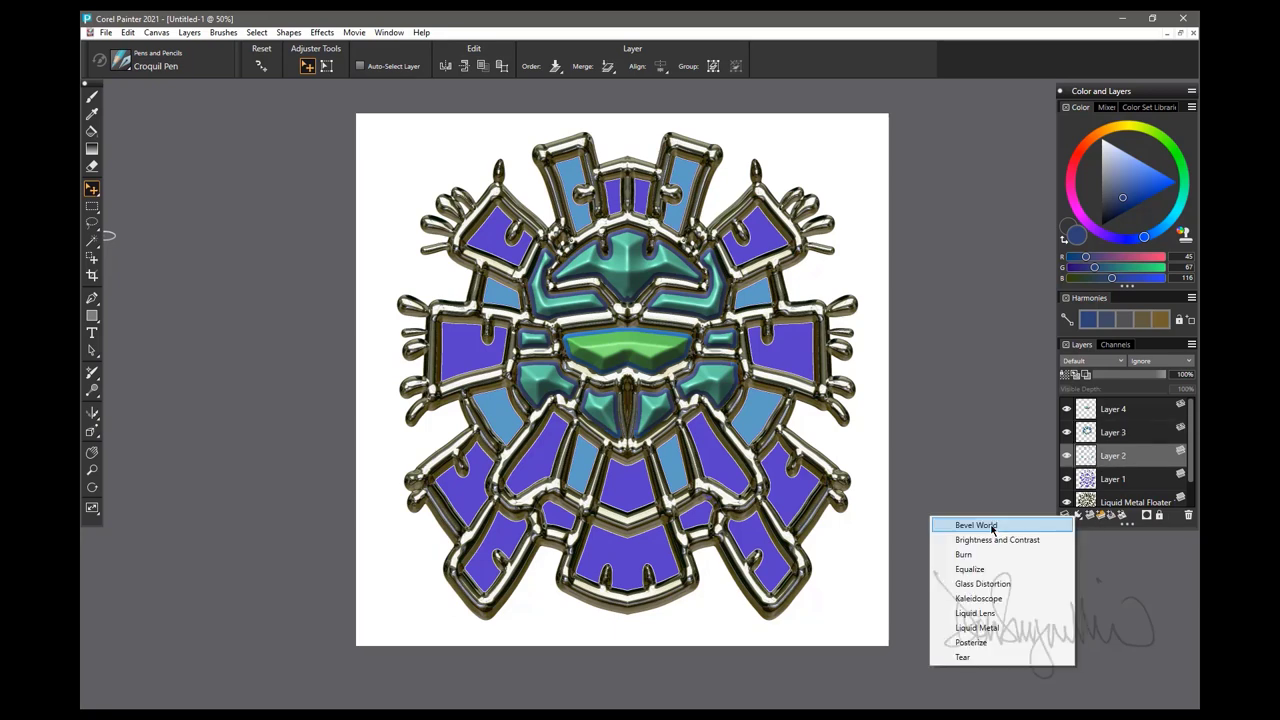
left_click(991, 528)
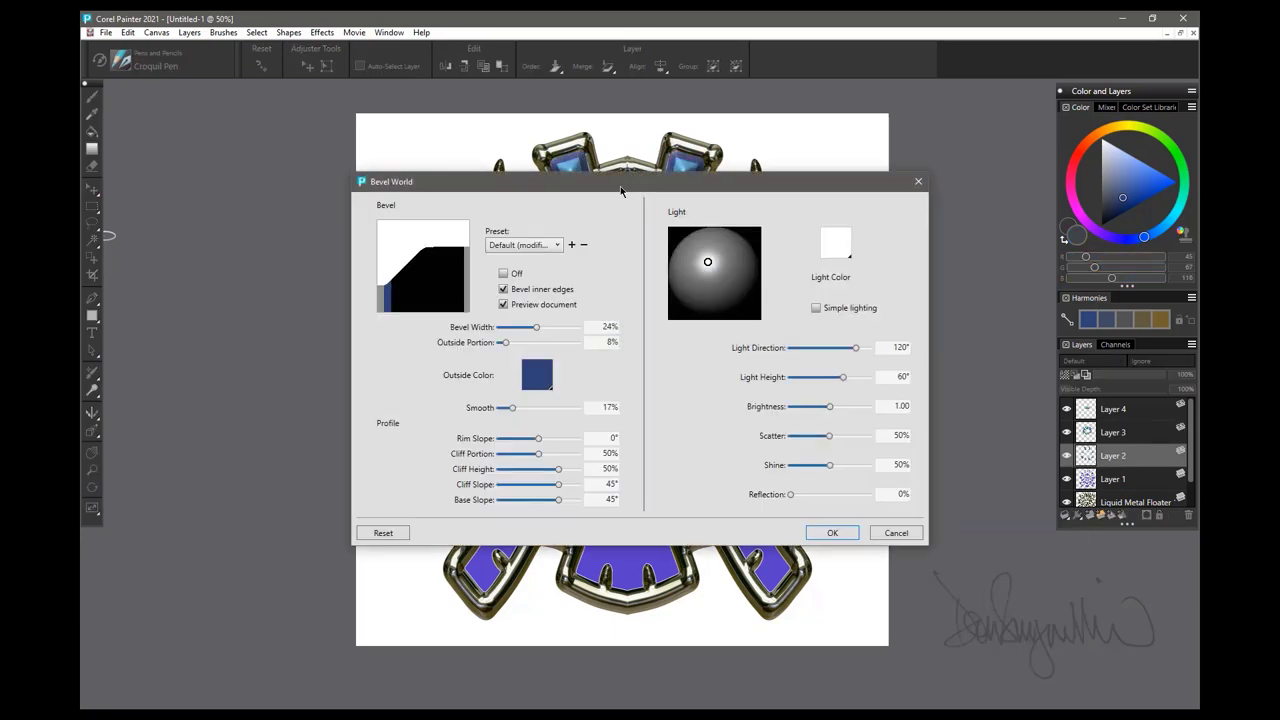
left_click_drag(636, 186, 649, 468)
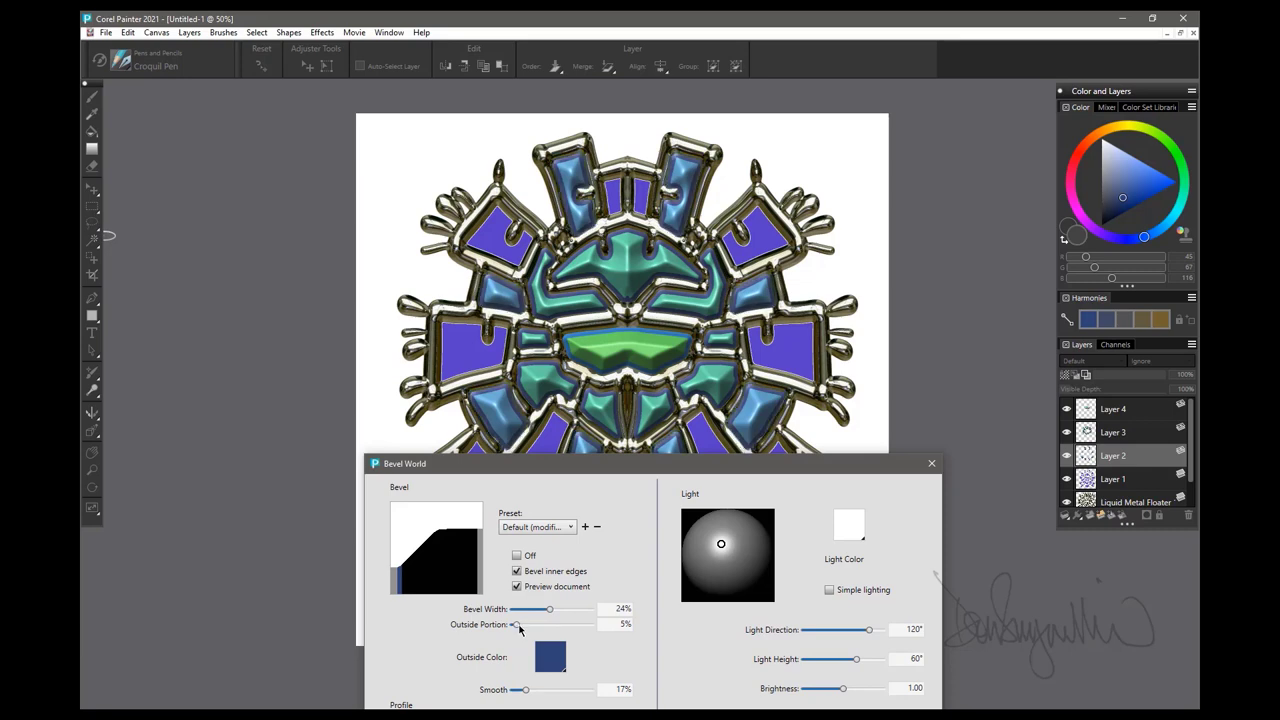
mouse_move(588, 475)
left_mouse_down()
mouse_move(594, 226)
mouse_move(591, 351)
left_mouse_up()
left_click(553, 533)
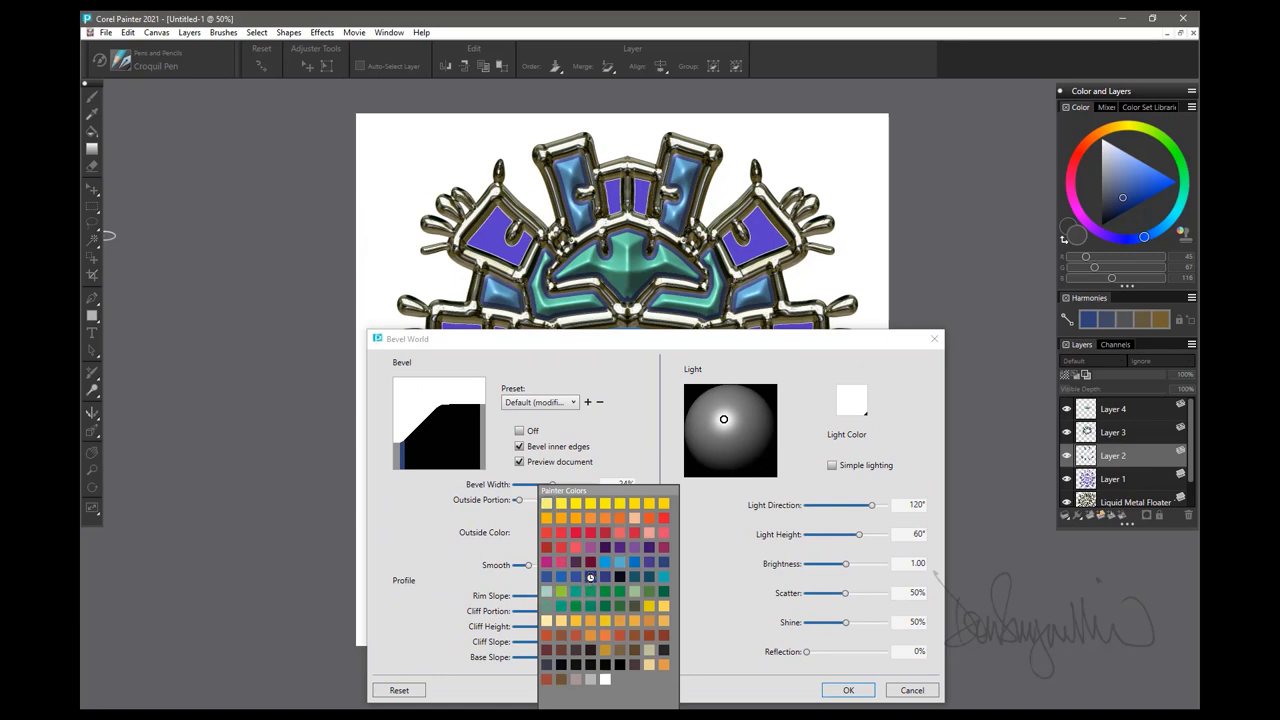
left_click(628, 343)
mouse_move(628, 343)
left_mouse_down()
mouse_move(605, 615)
mouse_move(623, 371)
mouse_move(608, 377)
mouse_move(612, 470)
mouse_move(623, 374)
mouse_move(593, 279)
left_mouse_up()
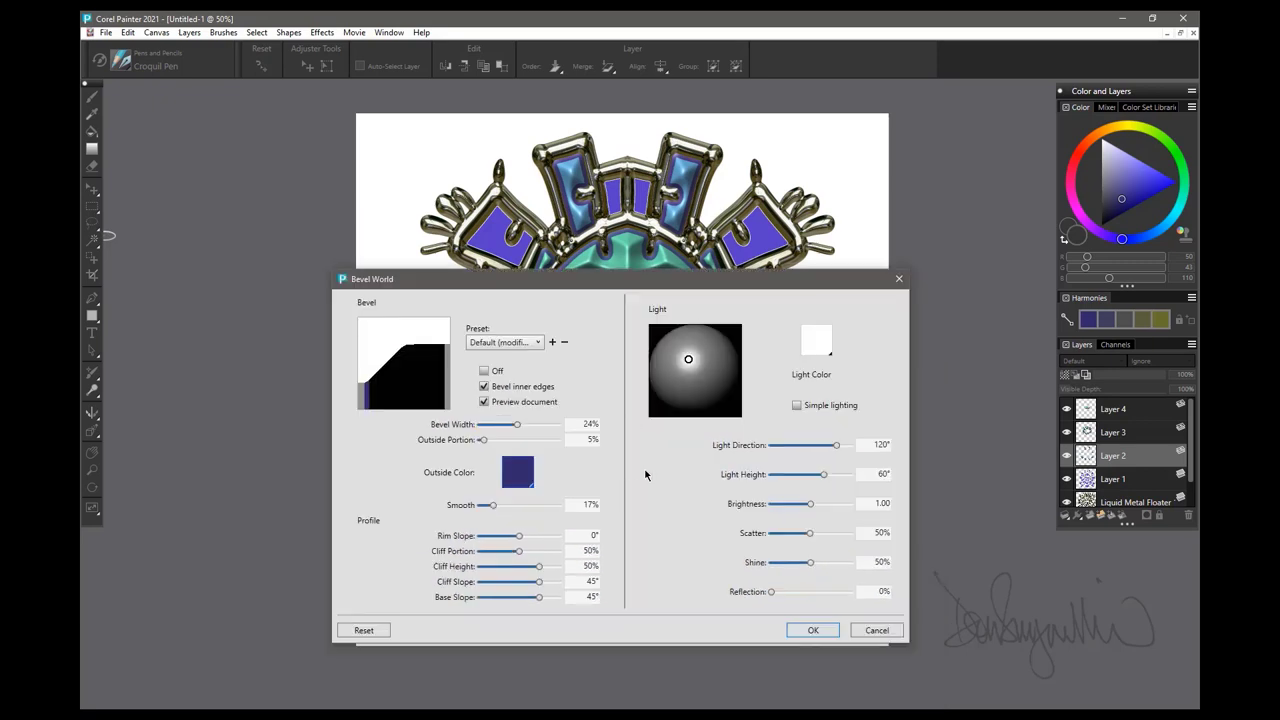
left_click(812, 630)
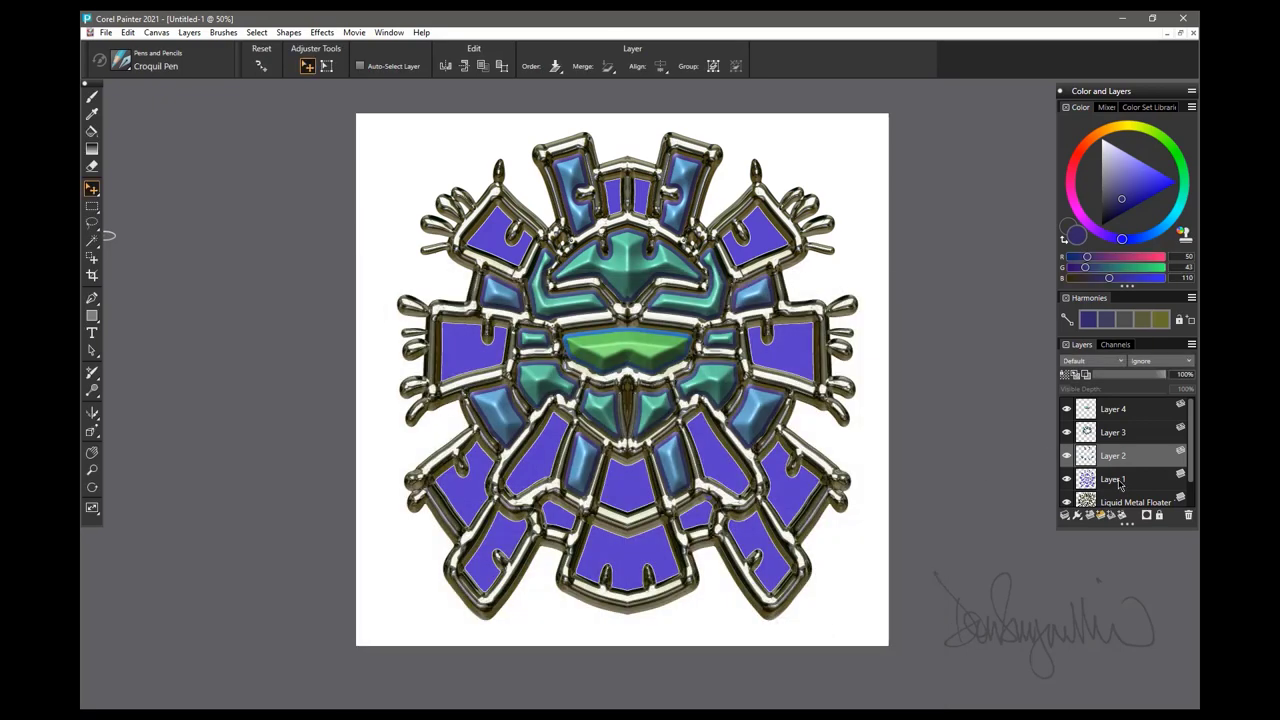
Apply Bevel World to the purple cells on Layer 1 with 5% outside portion and a near-black outside color (RGB 6, 10, 13).
left_click(1119, 484)
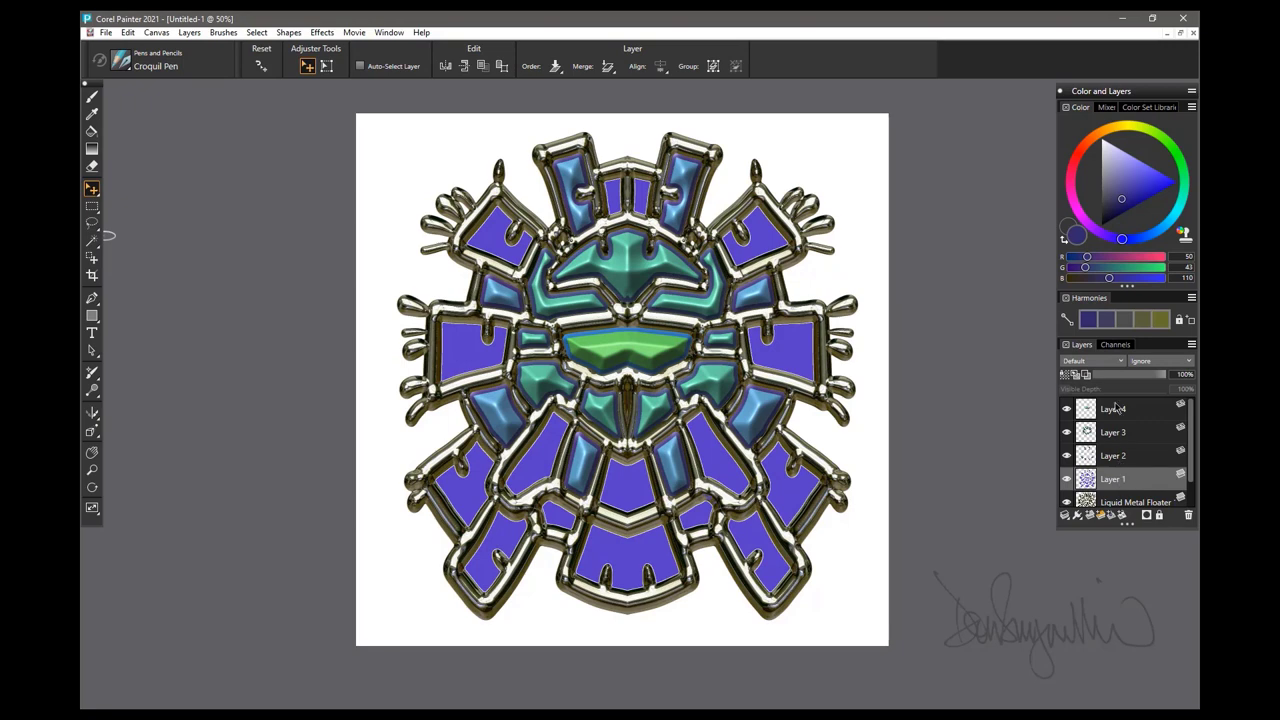
left_click(1117, 209)
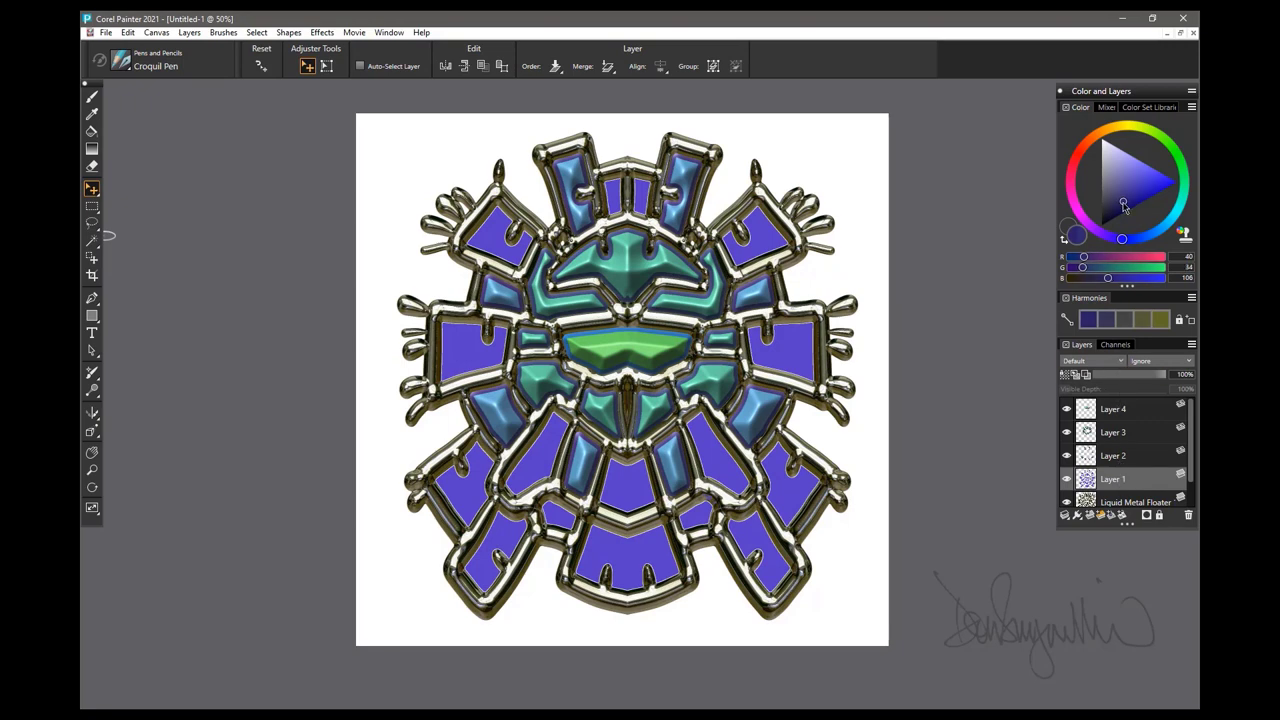
left_click(1078, 515)
left_click(995, 528)
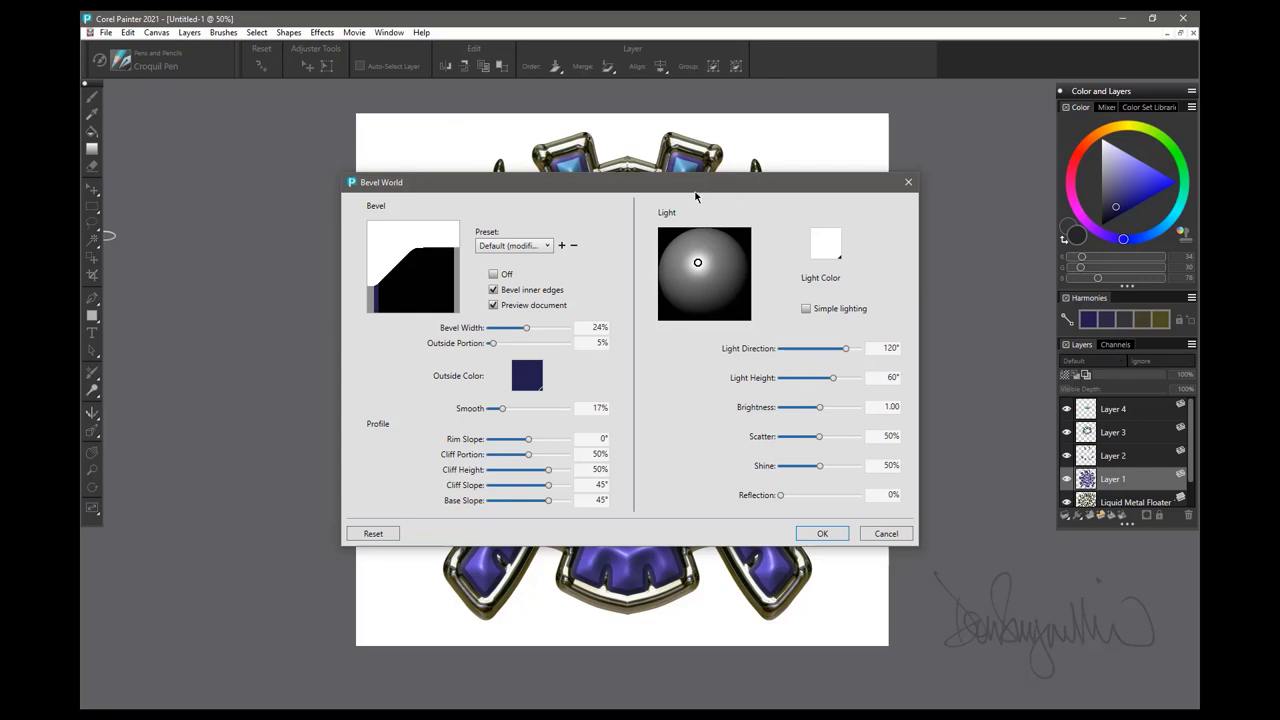
left_click_drag(698, 183, 705, 419)
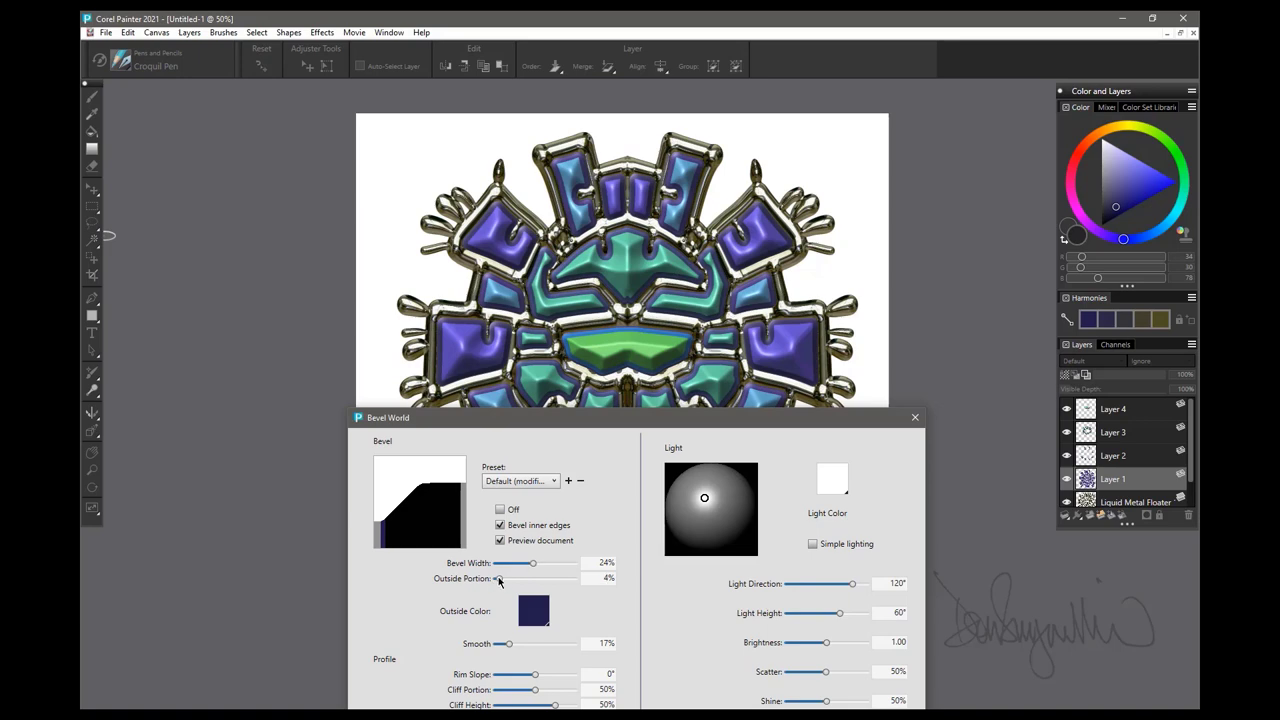
left_click_drag(498, 581, 501, 579)
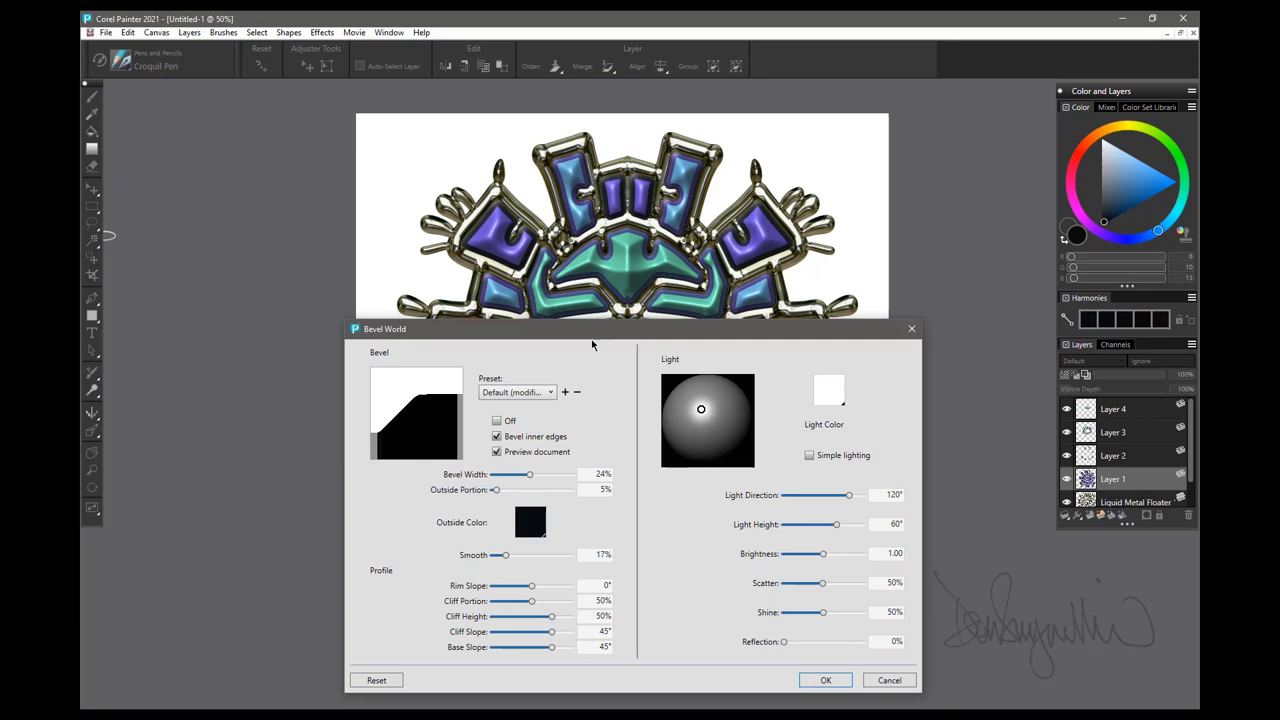
left_click_drag(599, 336, 588, 255)
left_click(813, 597)
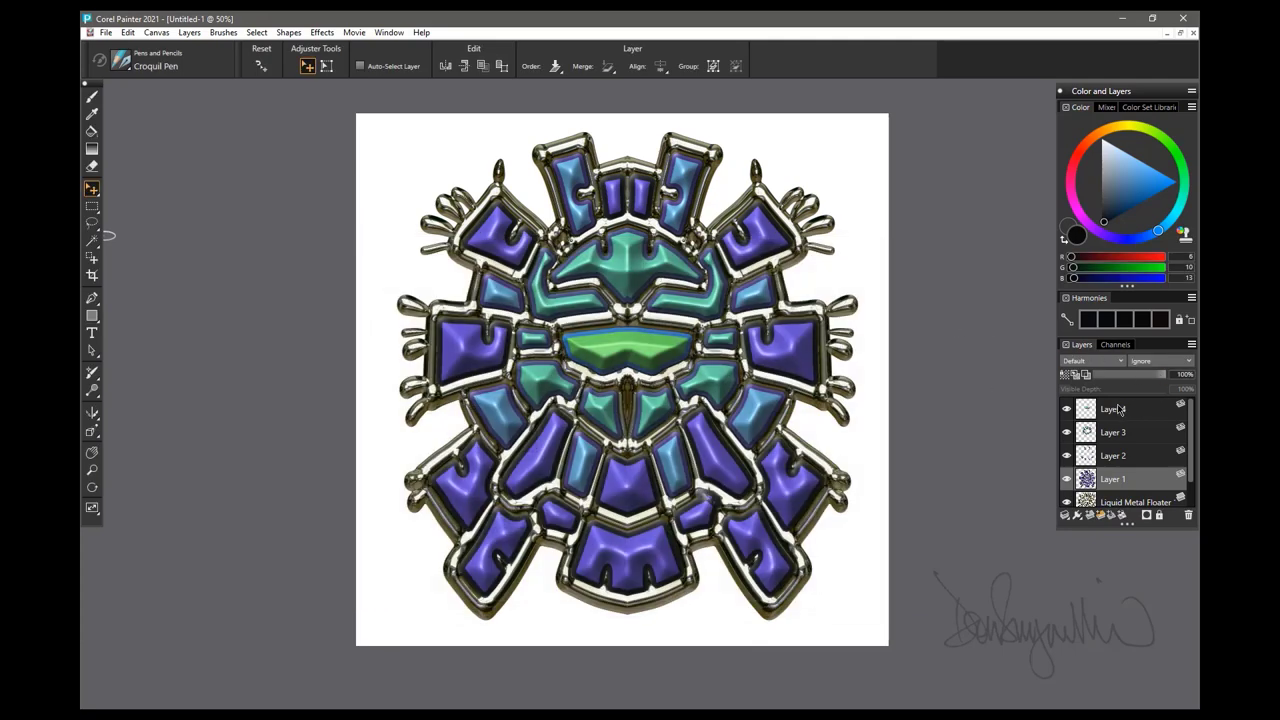
Convert the four beveled layers, Layer 1, Layer 2, Layer 3 and Layer 4, to default layers.
right_click(1139, 482)
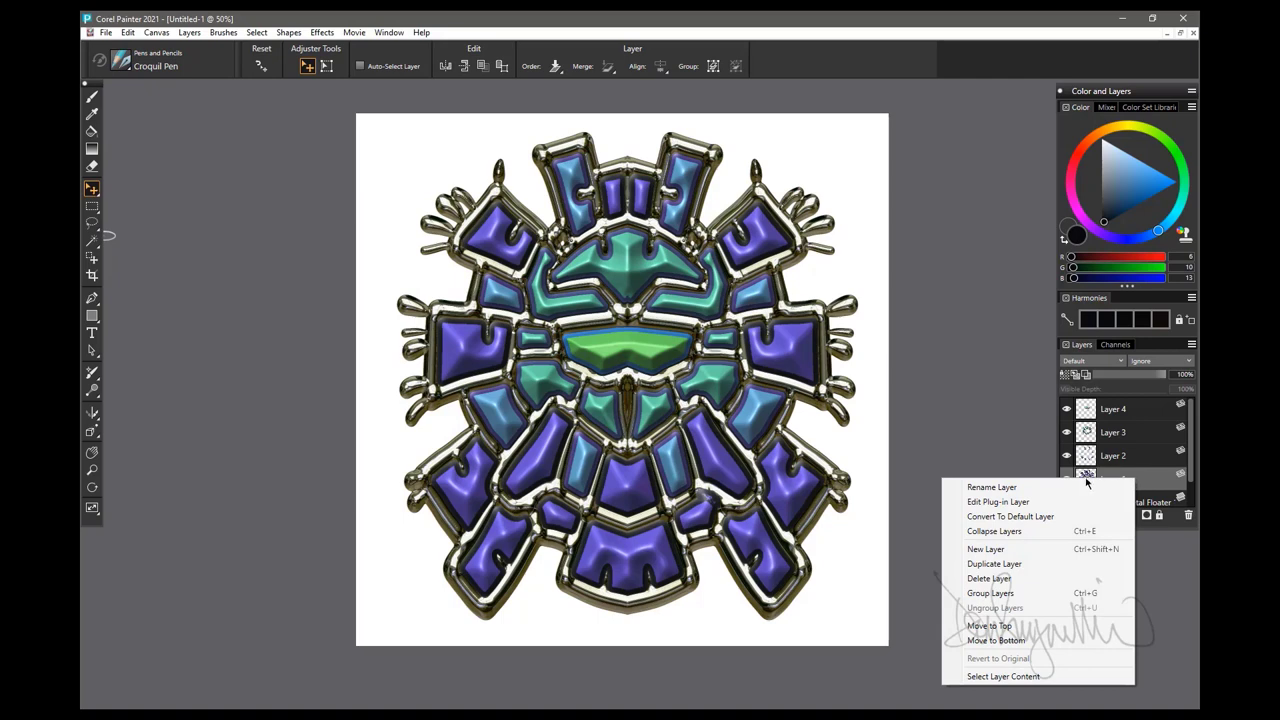
left_click(1026, 518)
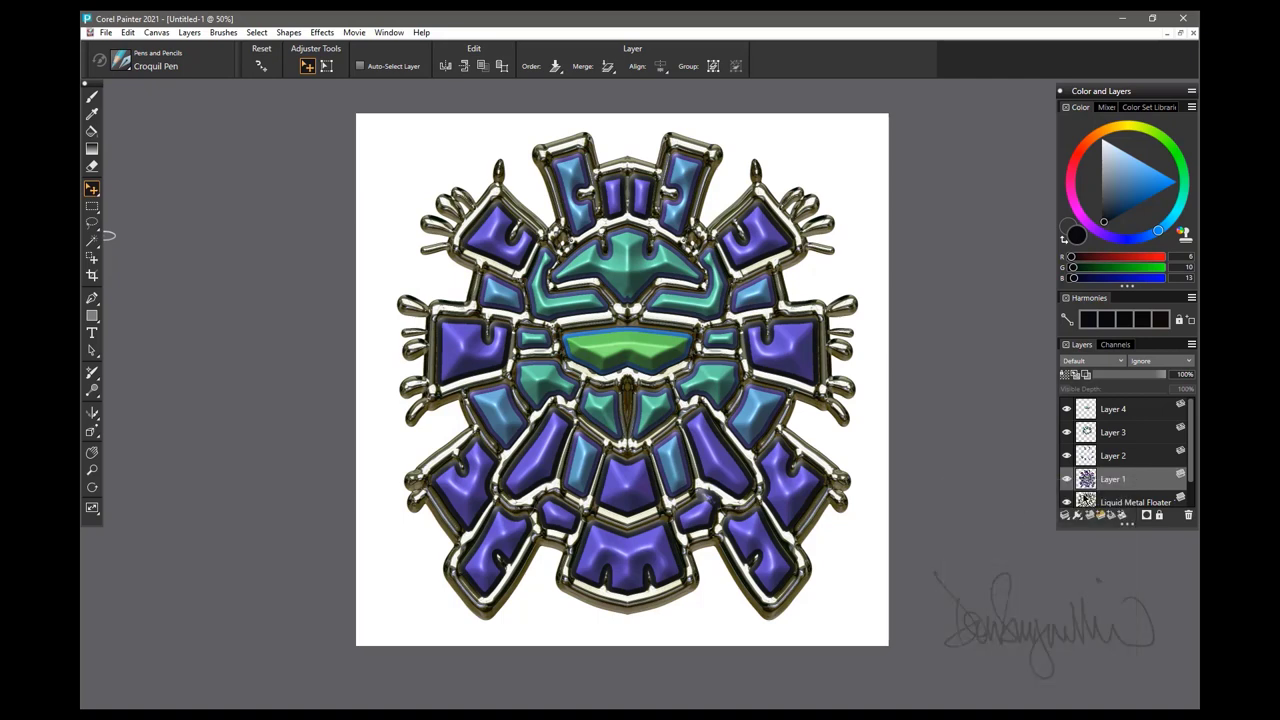
left_click(1131, 461)
right_click(1131, 461)
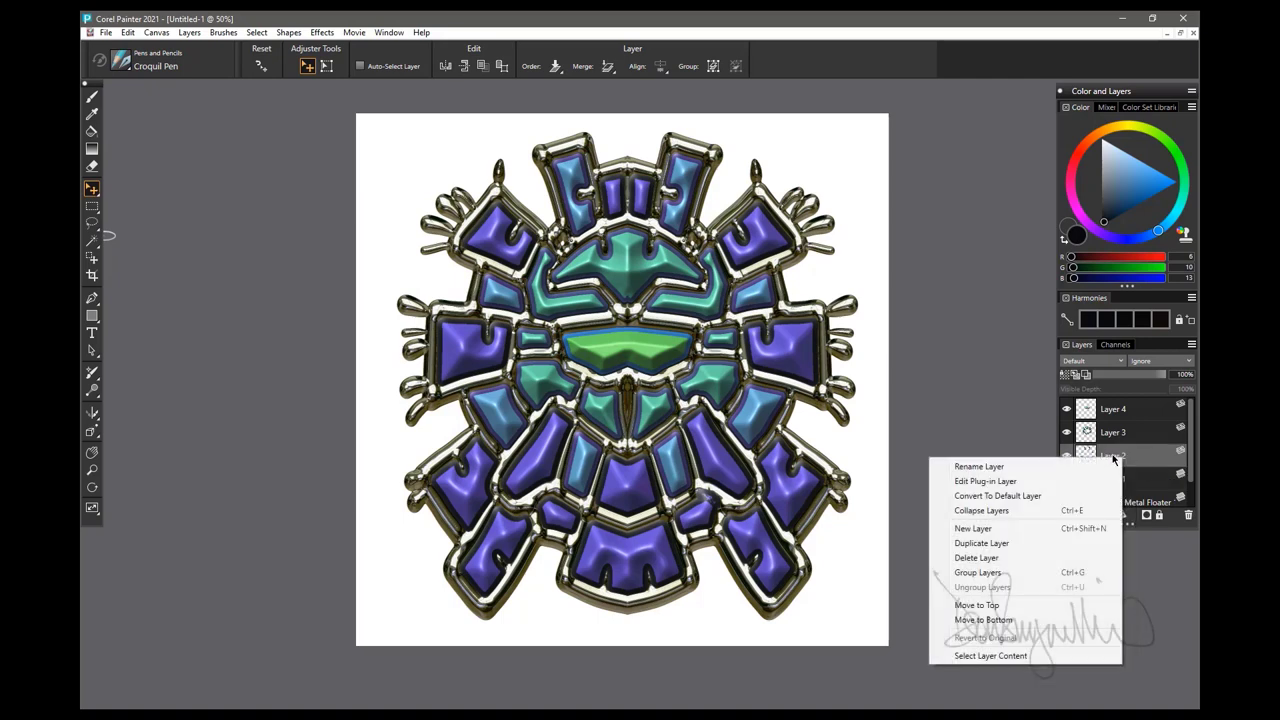
left_click(980, 496)
left_click(1137, 432)
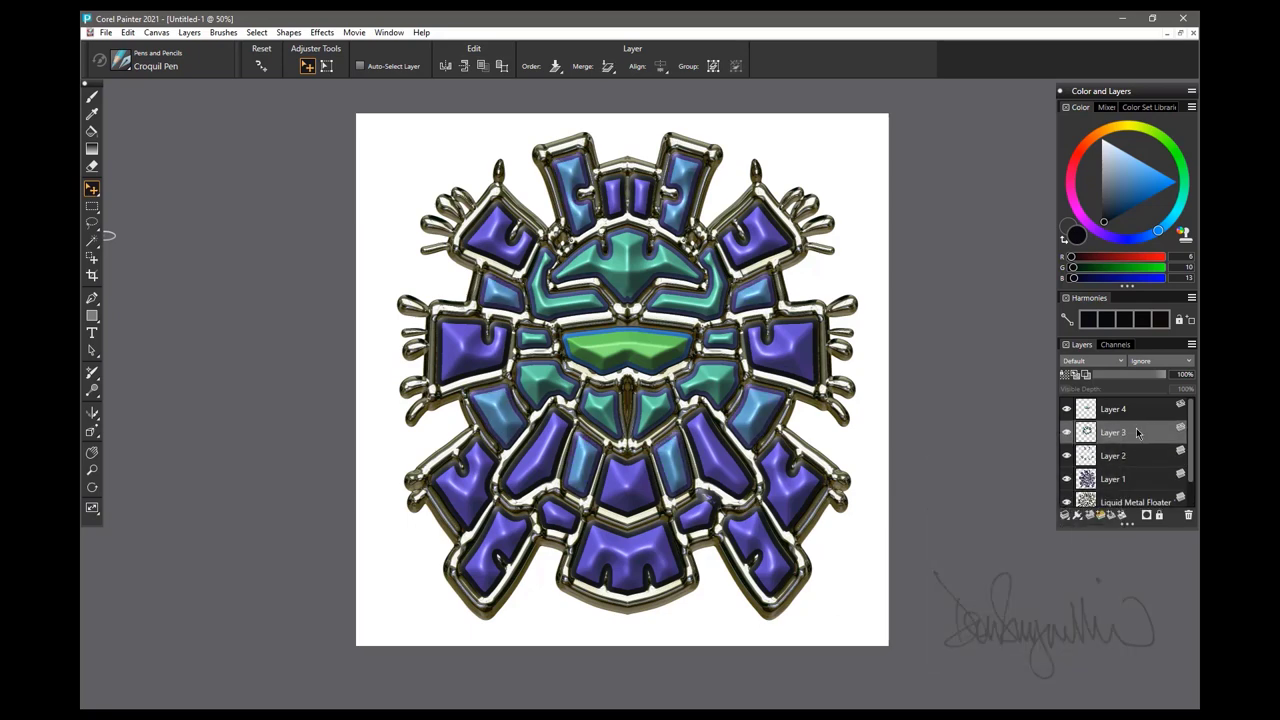
right_click(1136, 432)
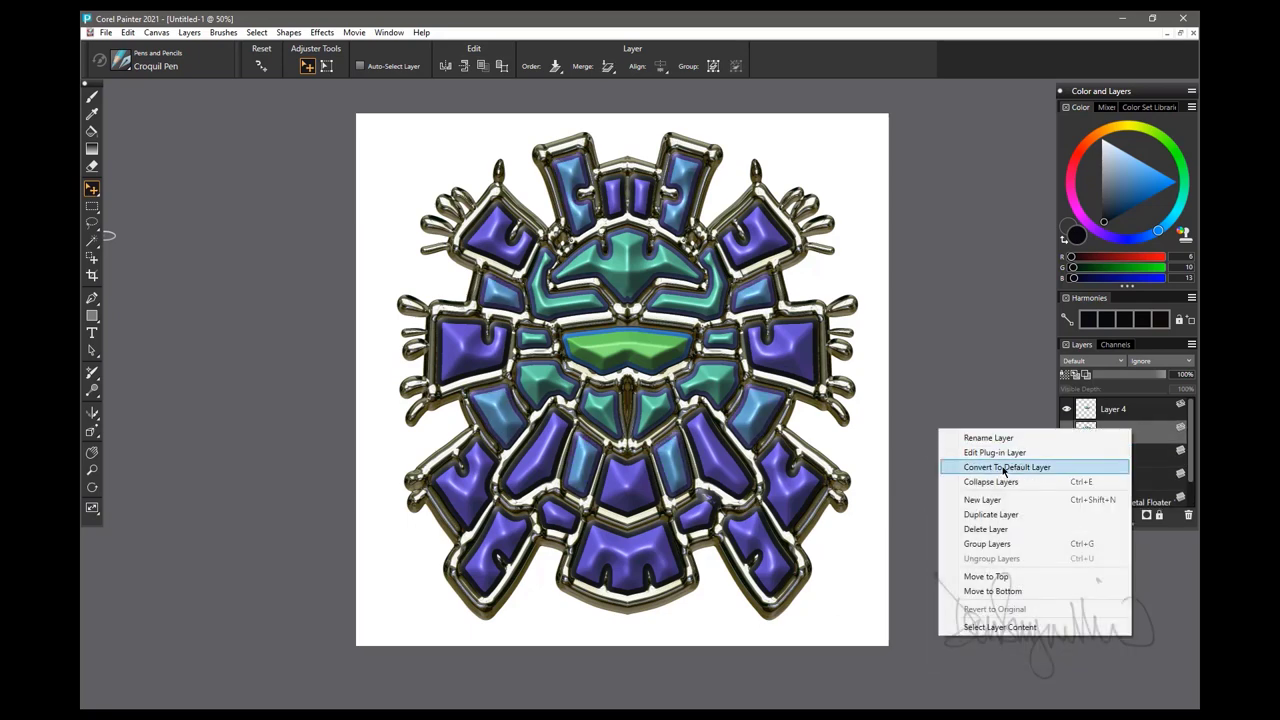
left_click(1003, 467)
left_click(1136, 410)
right_click(1136, 410)
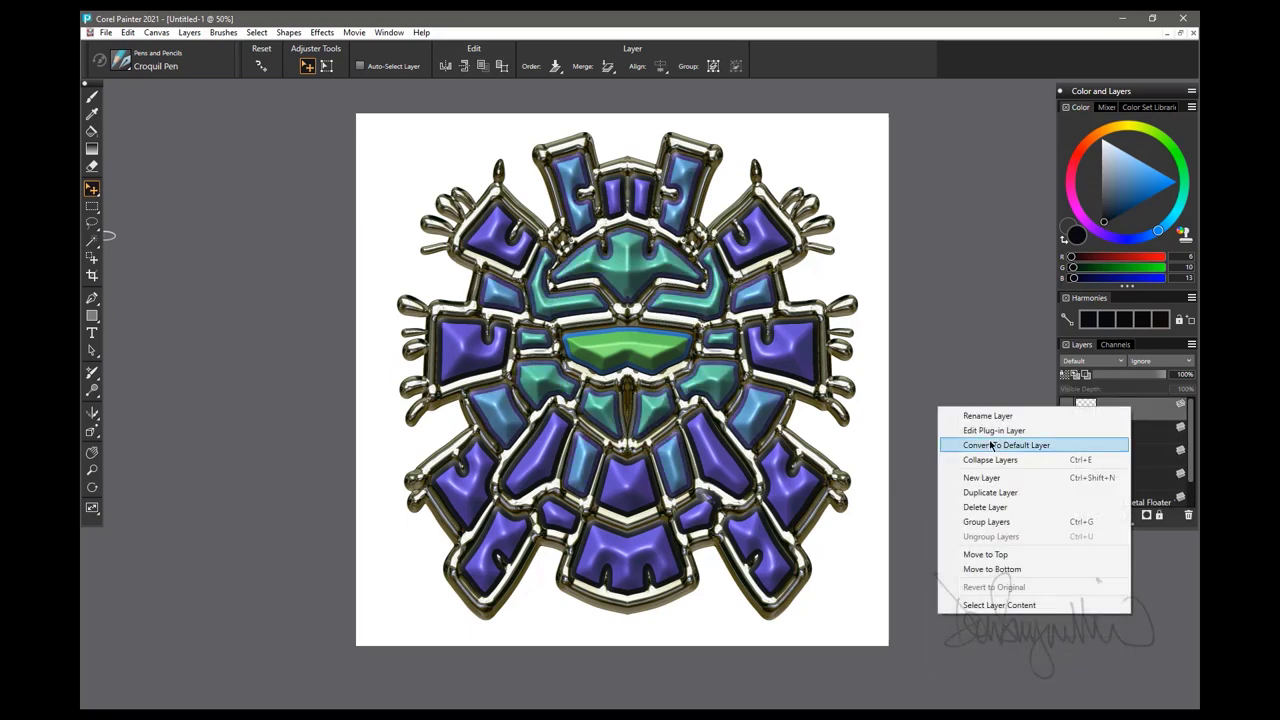
left_click(988, 446)
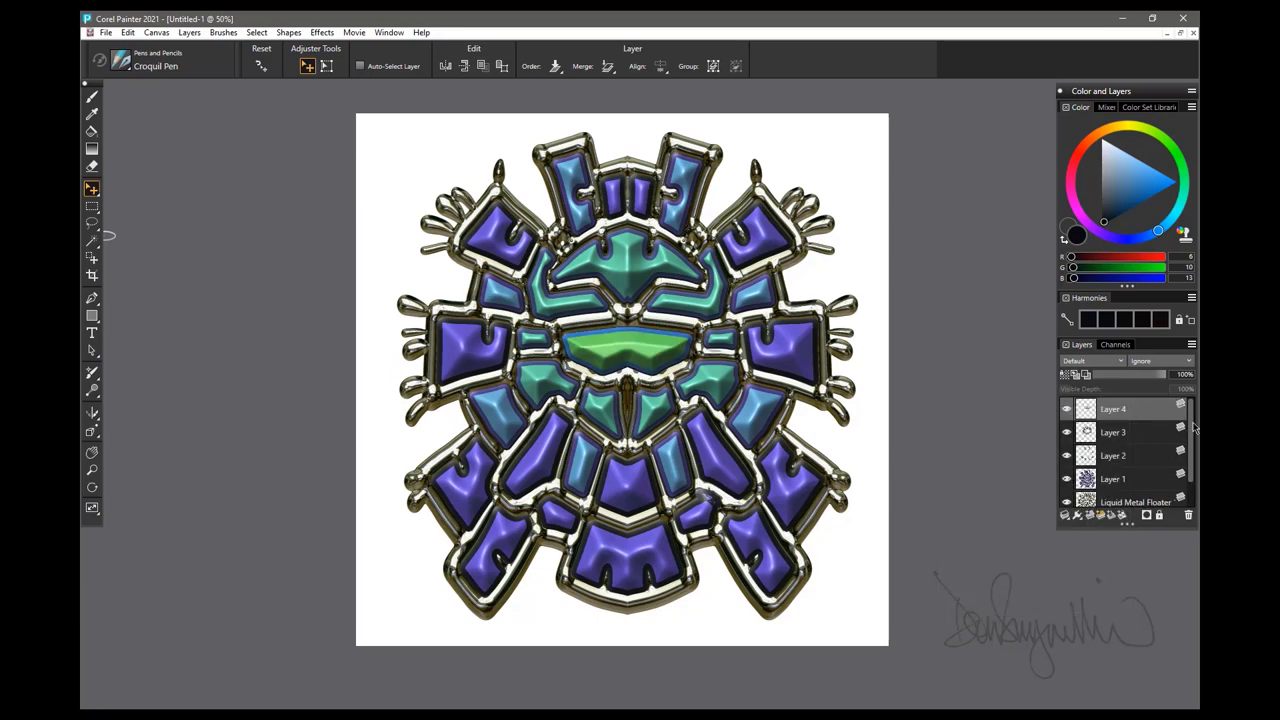
Select all layers from Layer 4 down to Liquid Metal Floater and collapse them into one layer.
scroll(1117, 487, "down", 1)
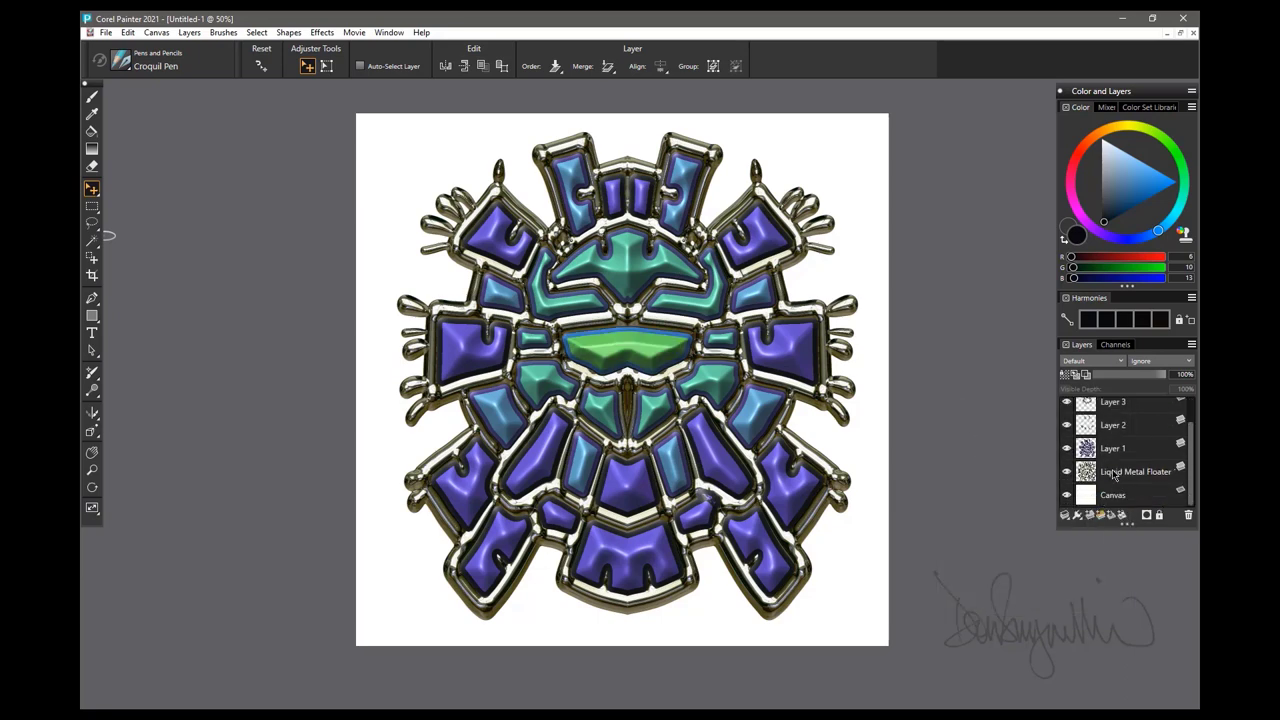
left_click(1116, 476, "shift")
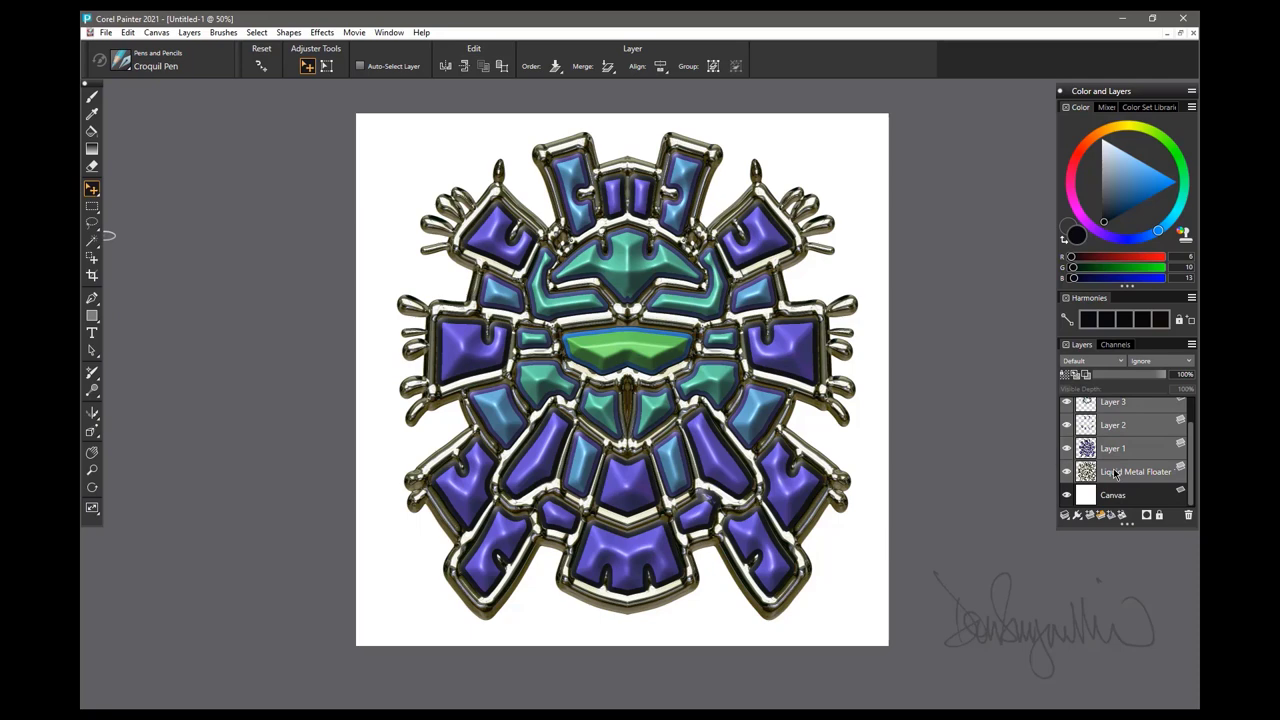
left_click(1065, 516)
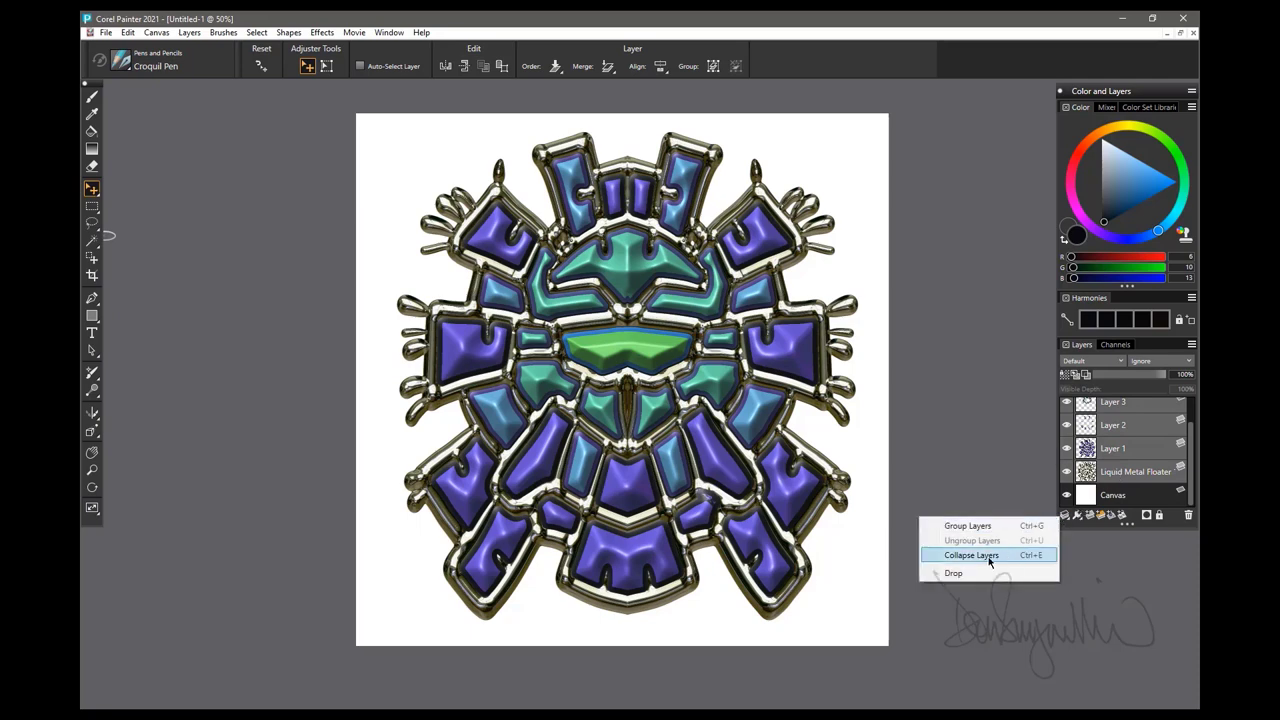
left_click(990, 558)
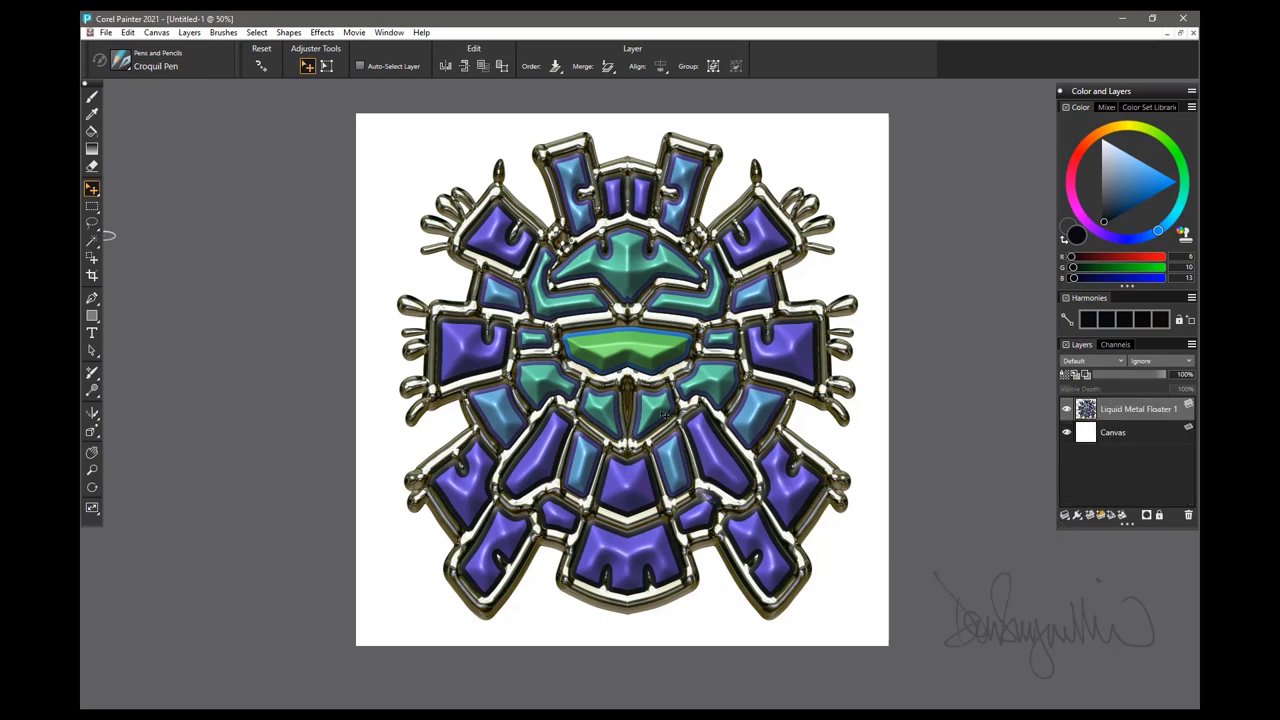
Scale the collapsed design down slightly with Free Transform and reposition it near the centre of the canvas.
left_click_drag(663, 415, 644, 417)
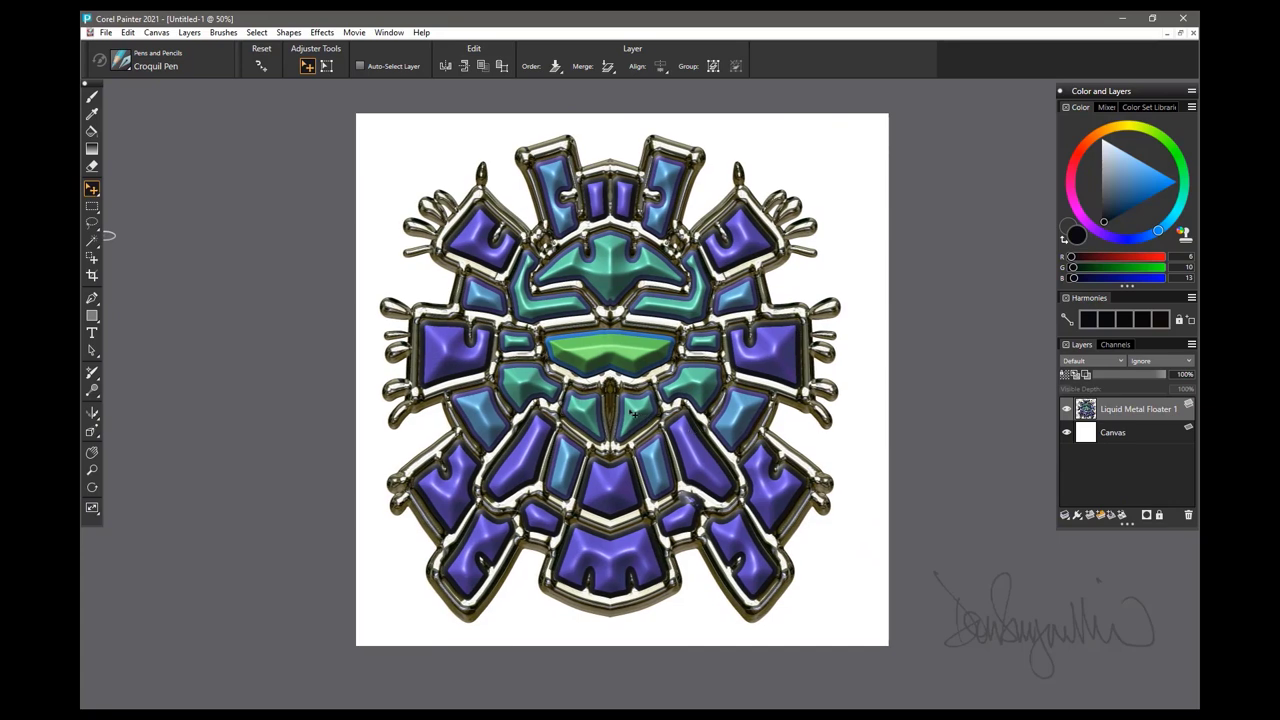
left_click(128, 32)
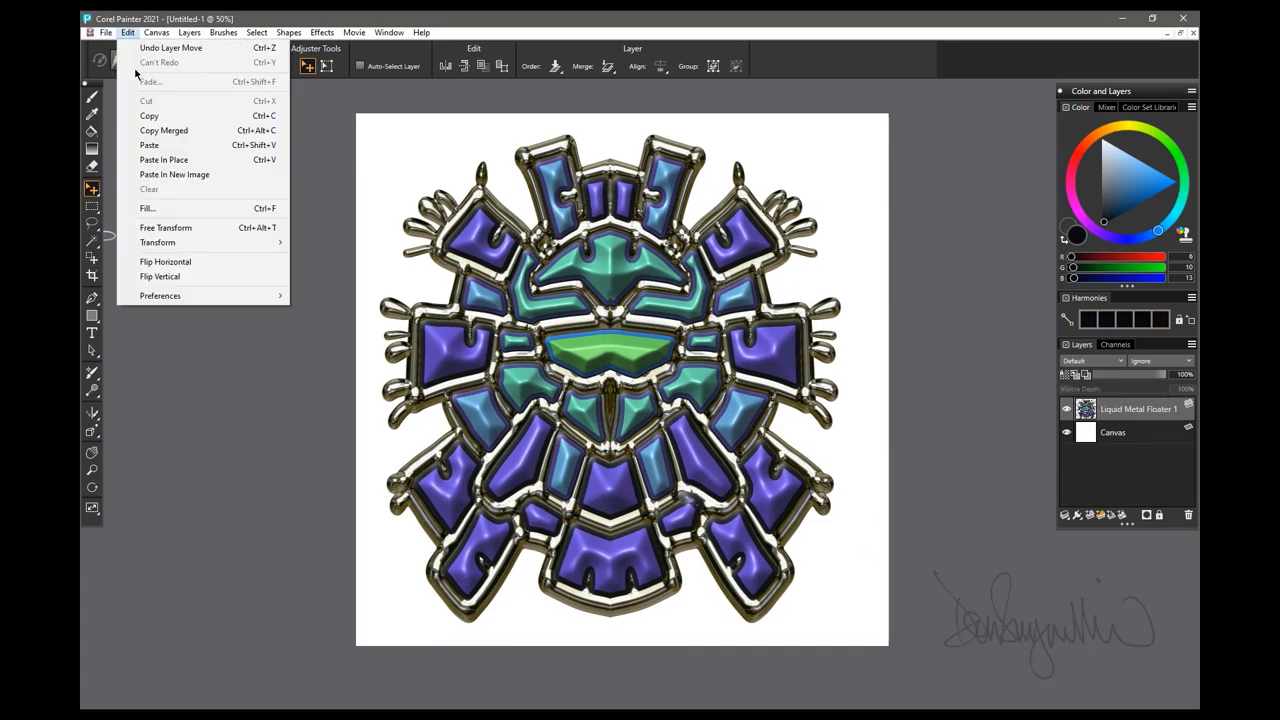
left_click(164, 233)
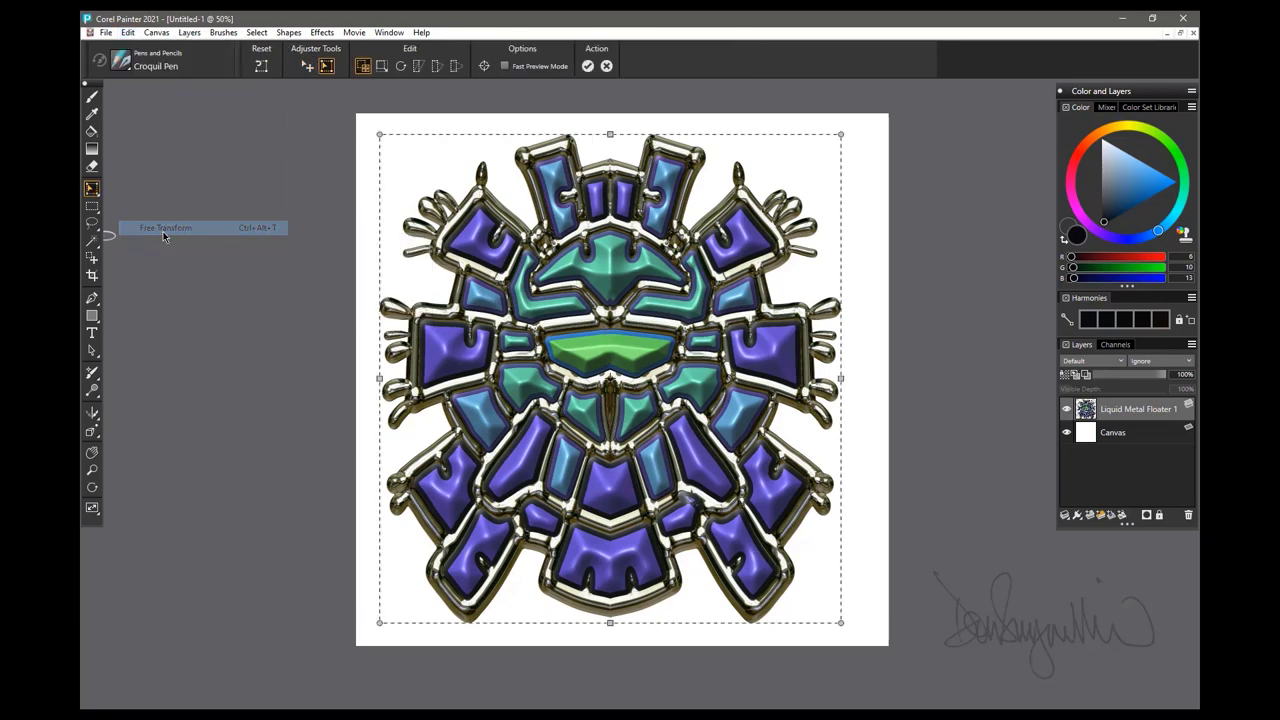
left_click_drag(841, 133, 779, 217)
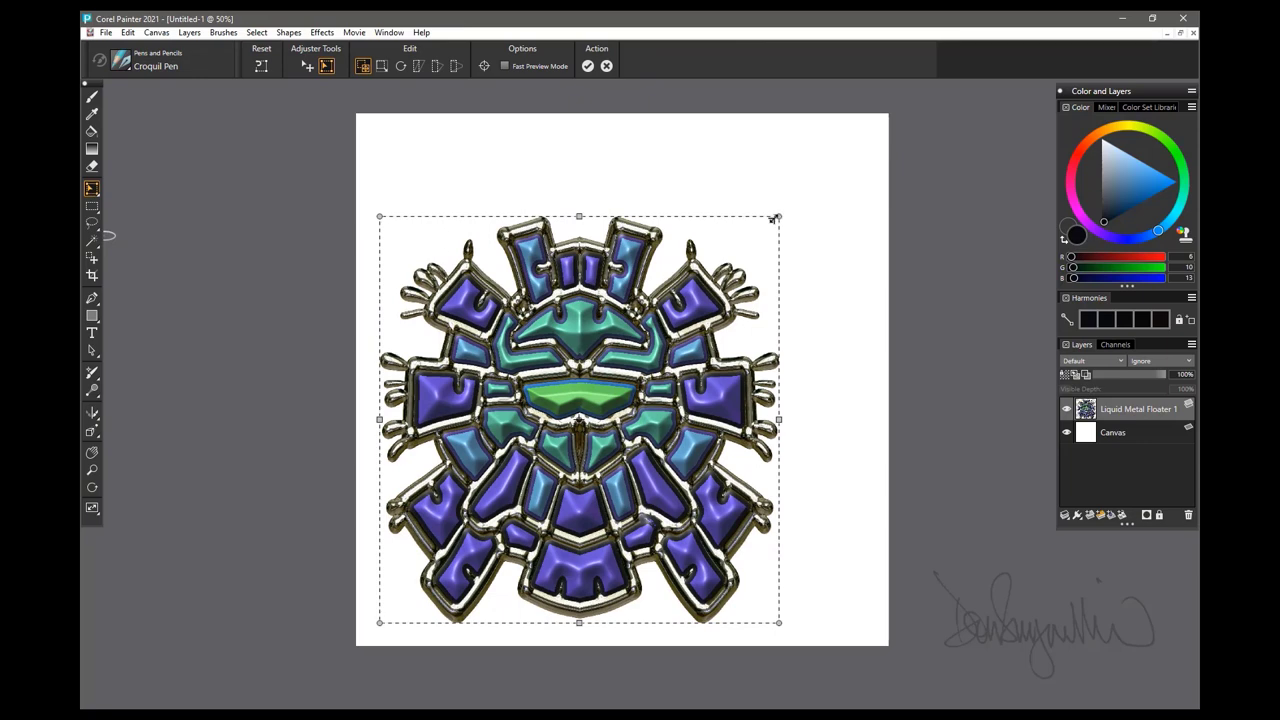
left_click_drag(559, 398, 606, 347)
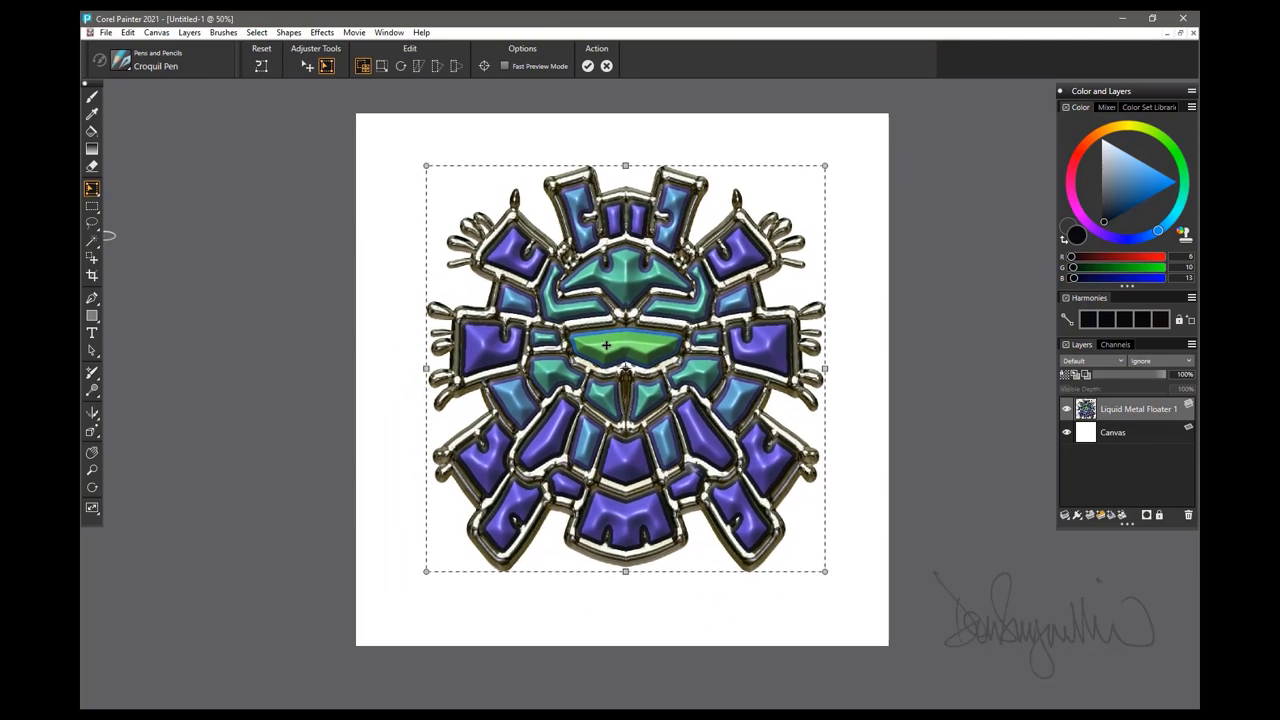
key("Return")
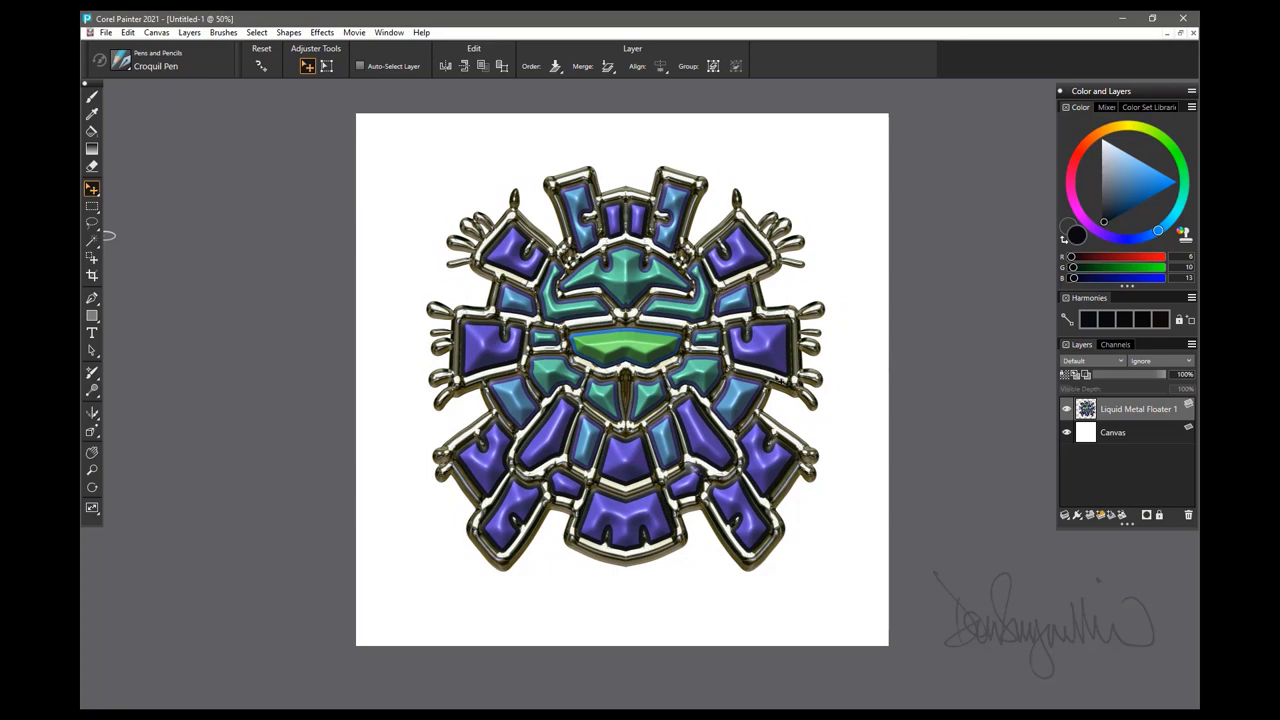